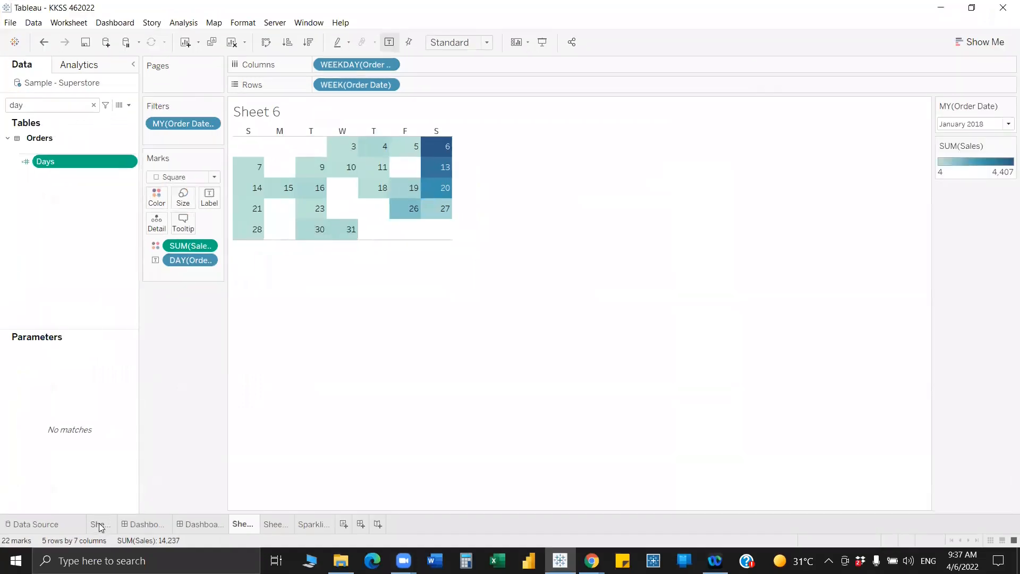
# Review Sheet 1, and on Dashboard 1 switch Parameter 3 to Category and back to Subcategory.
pyautogui.click(100, 524)
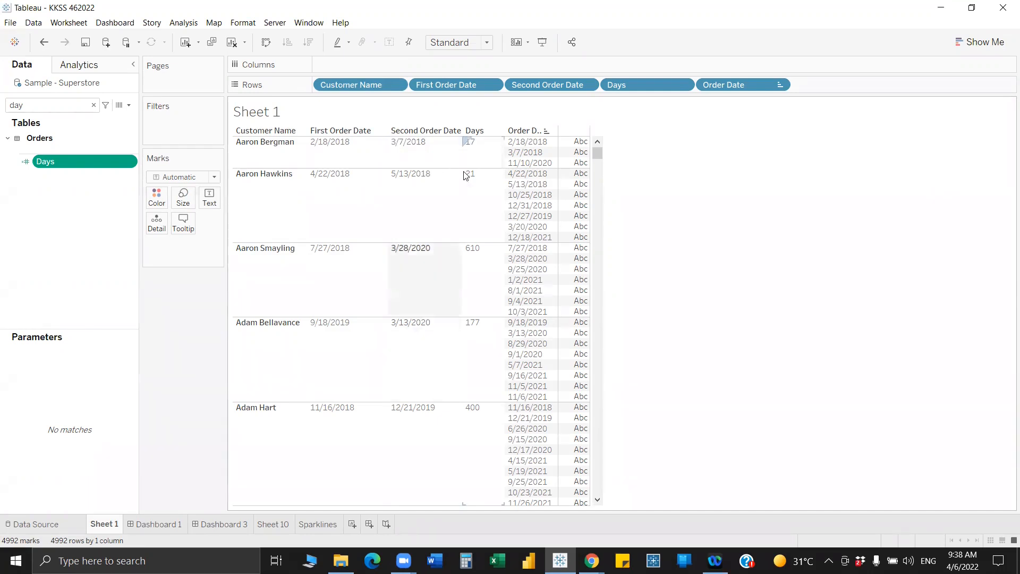
pyautogui.click(161, 525)
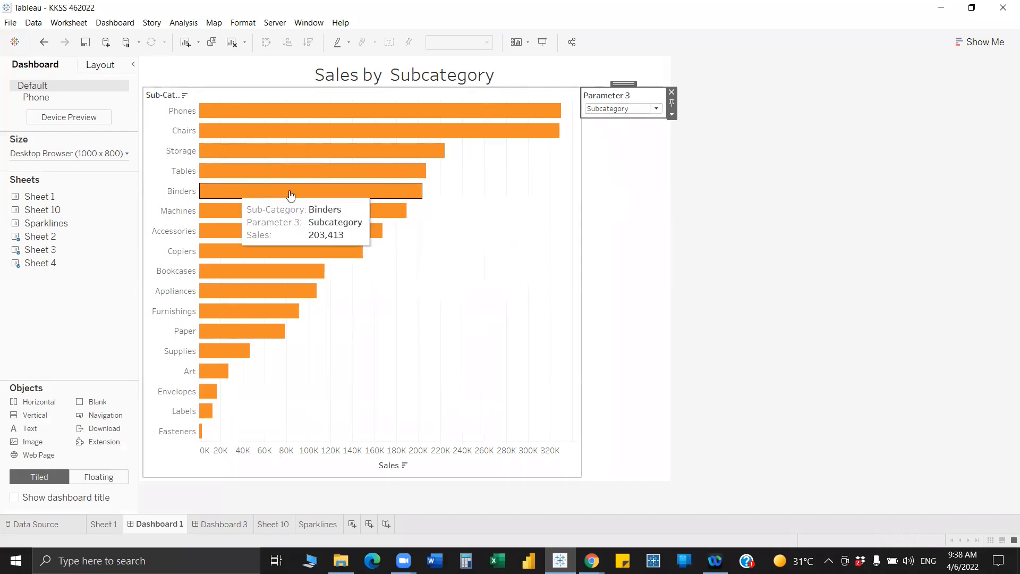
pyautogui.click(631, 108)
pyautogui.click(620, 121)
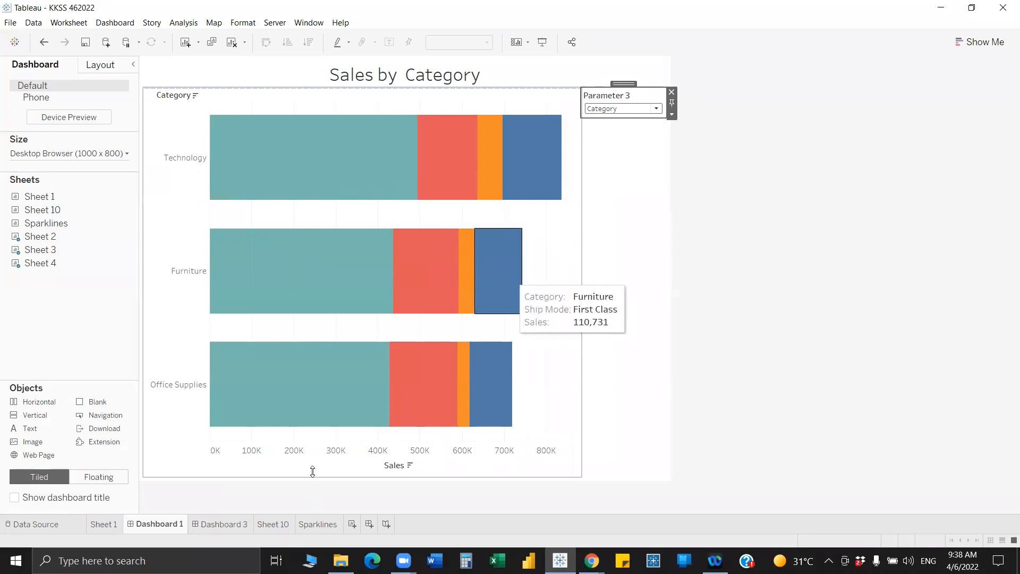
pyautogui.click(623, 108)
pyautogui.click(614, 121)
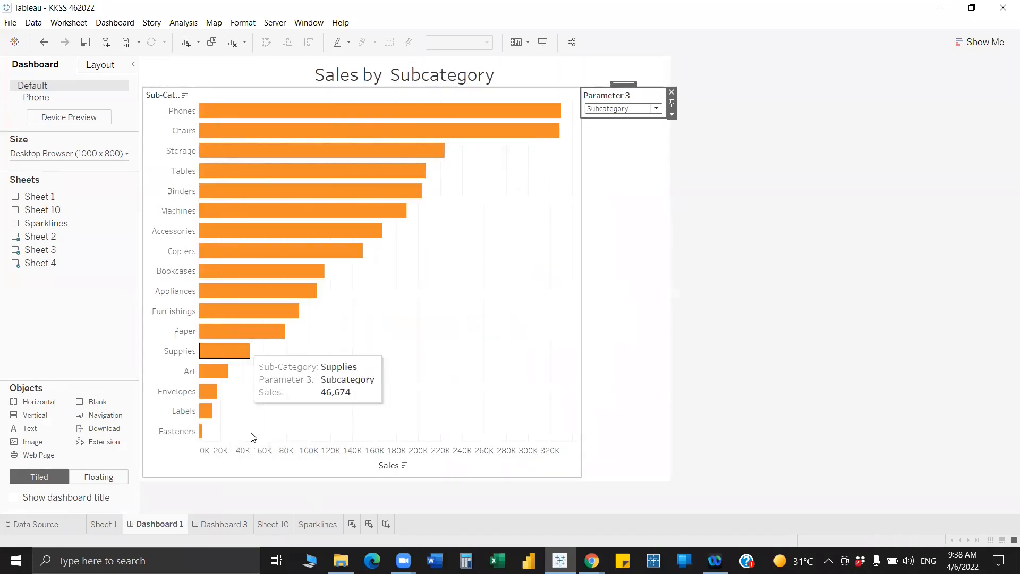
# On Dashboard 3, set the calendar's month filter to March 2018 and filter the charts by day 30.
pyautogui.click(216, 526)
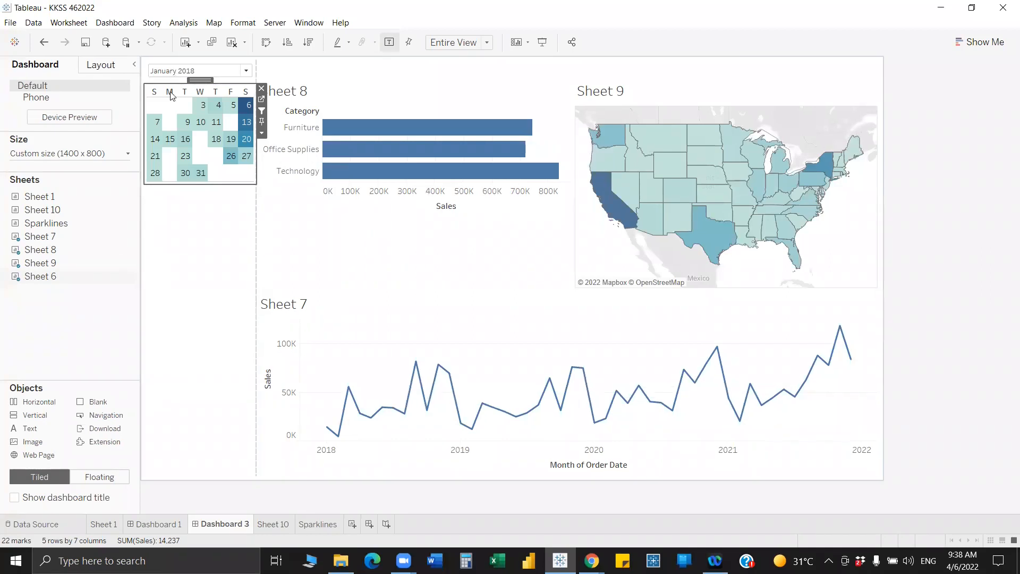
pyautogui.moveTo(139, 249); pyautogui.dragTo(112, 250)
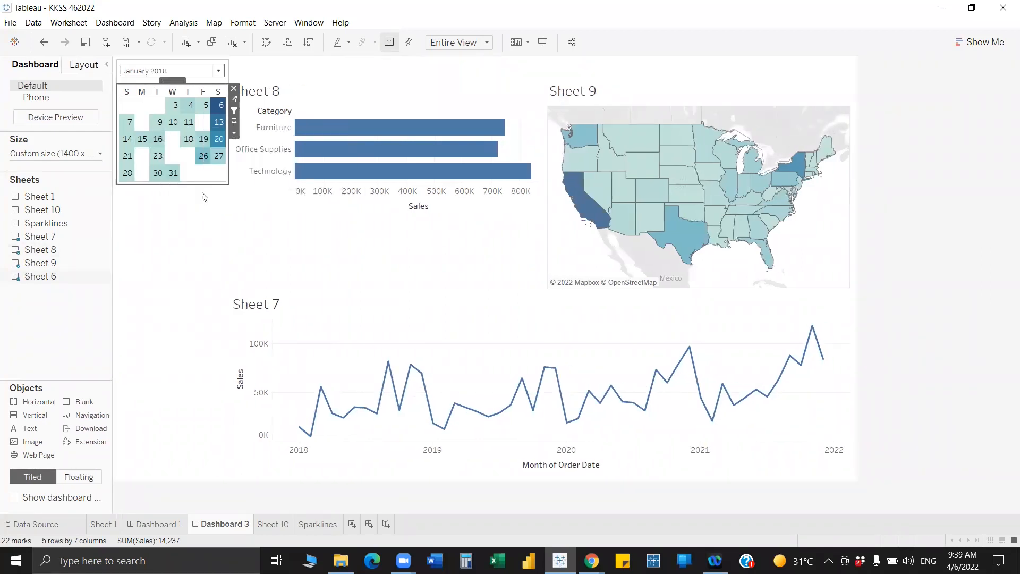
pyautogui.click(218, 71)
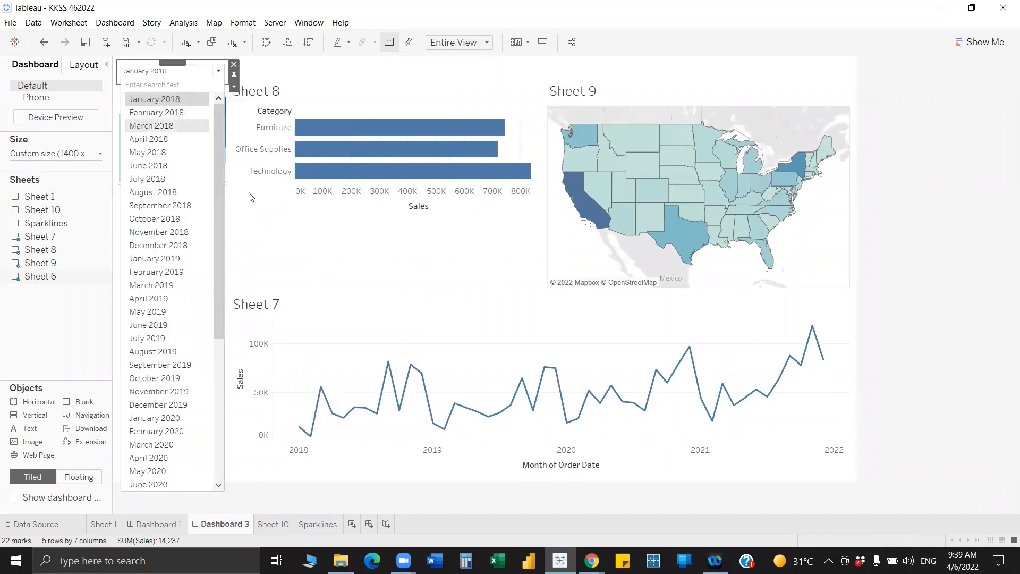
pyautogui.click(152, 125)
pyautogui.click(200, 172)
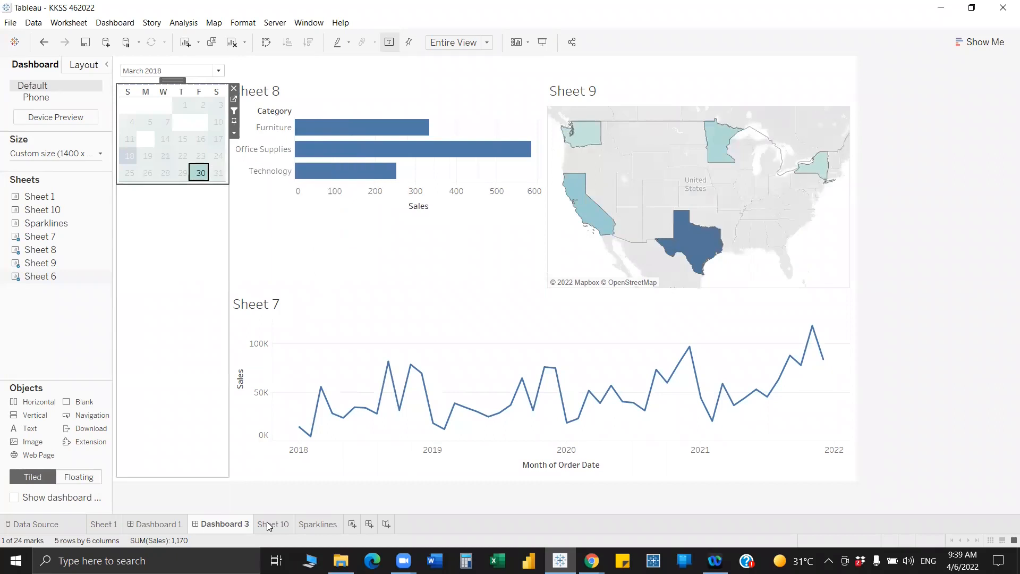
# On Sheet 10, choose Bookcases and then Appliances as the comparison subcategory, and view the Sparklines sheet.
pyautogui.click(187, 350)
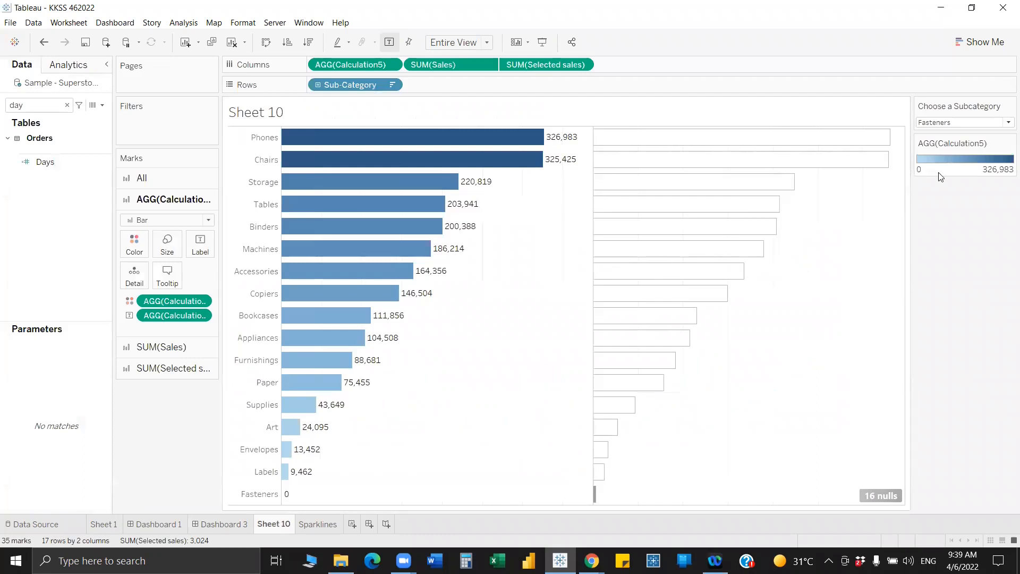
pyautogui.click(435, 319)
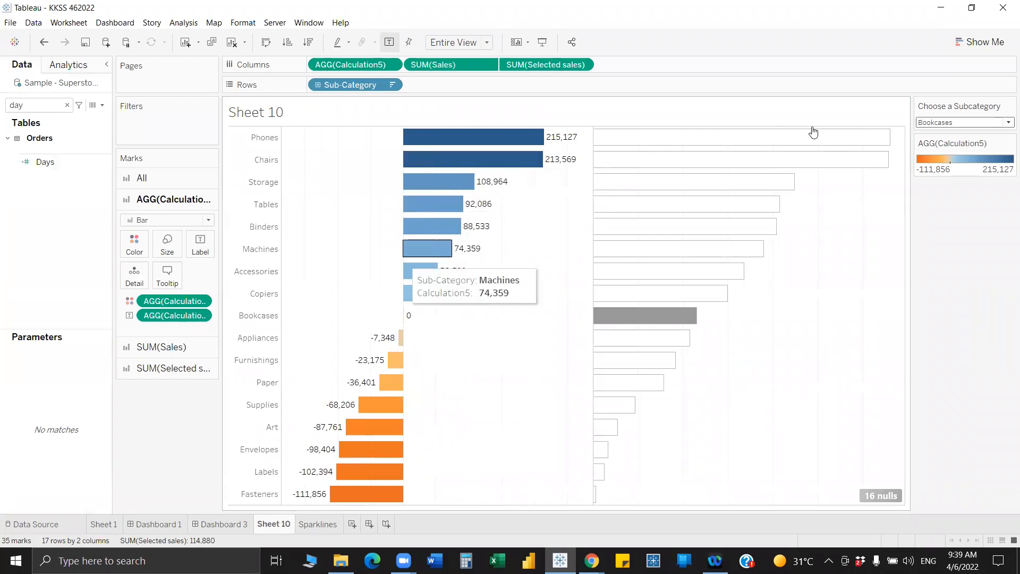
pyautogui.click(955, 126)
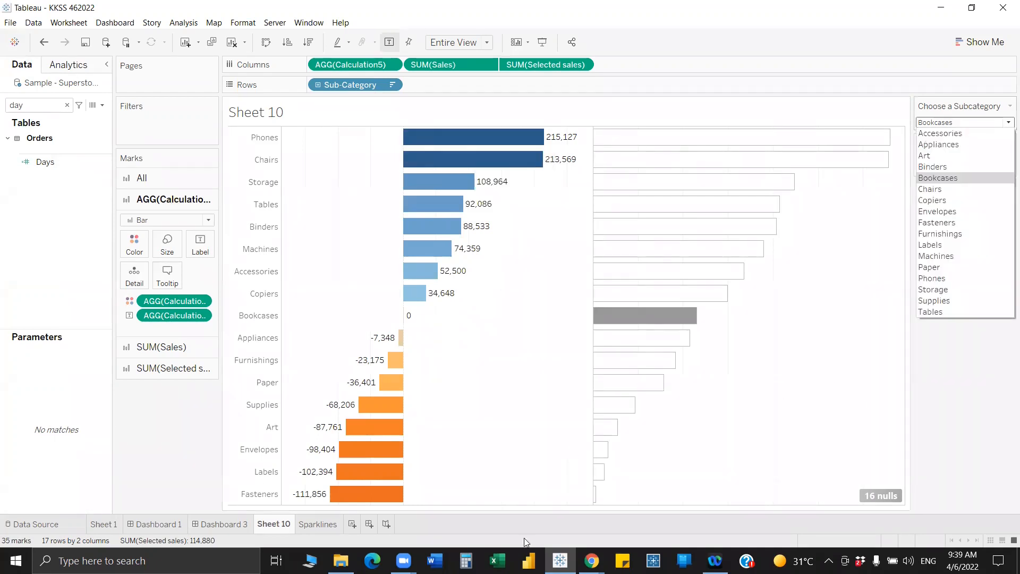
pyautogui.click(939, 145)
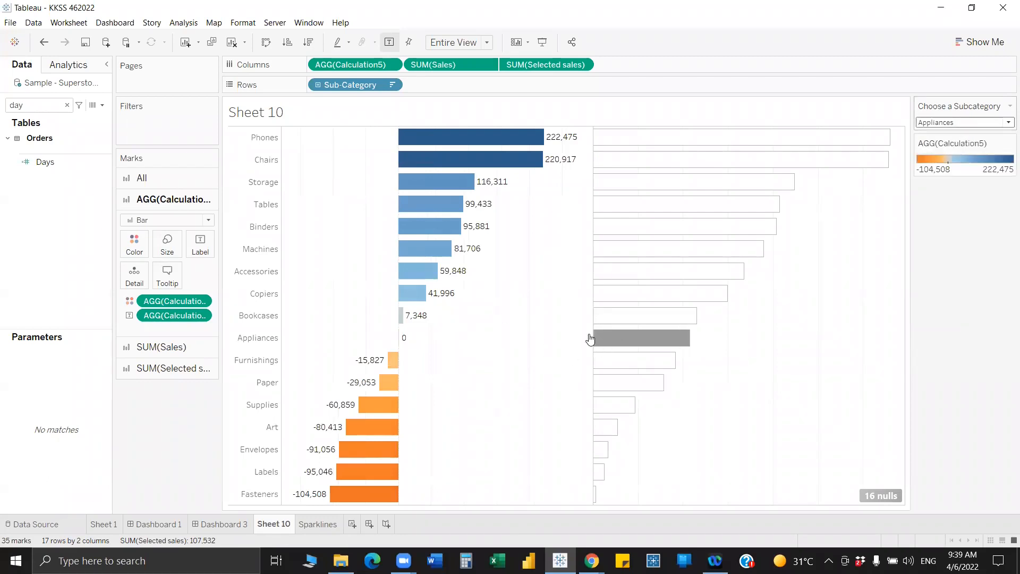
pyautogui.hotkey('ctrl', 'Tab')
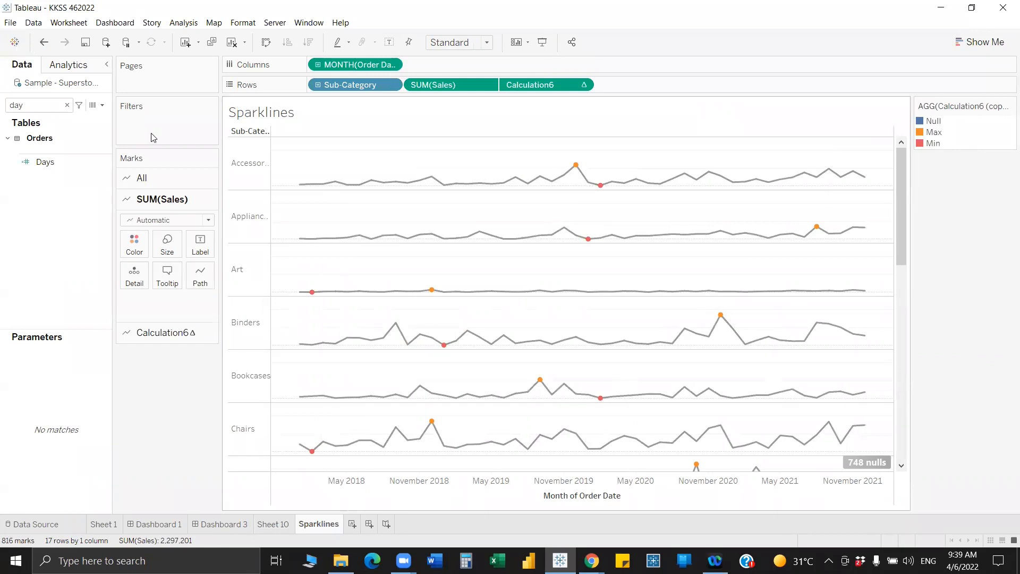
# Create a new workbook connected to Sample - Superstore, dismissing the software update offer.
pyautogui.hotkey('alt', 'f')
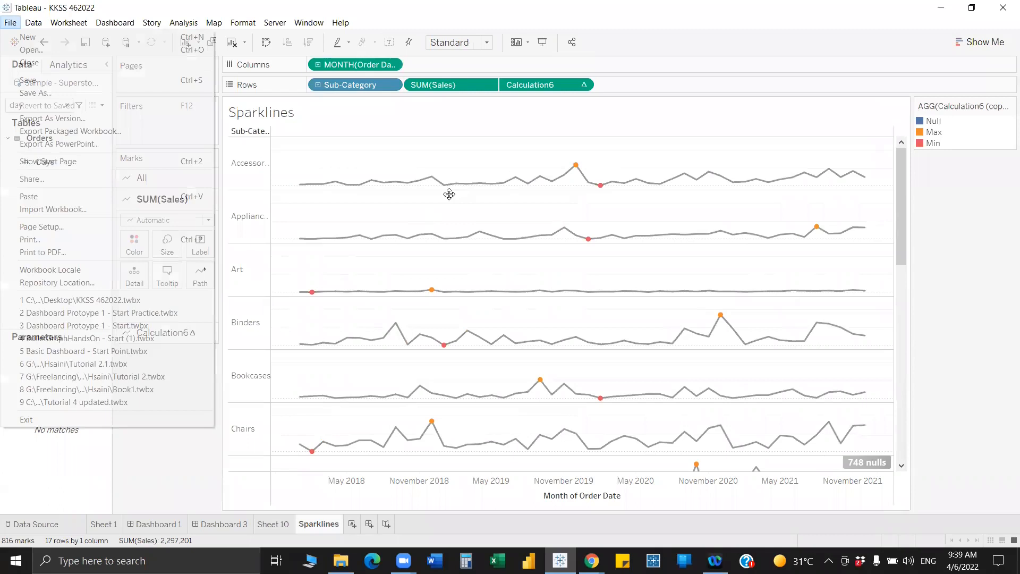
pyautogui.click(3, 23)
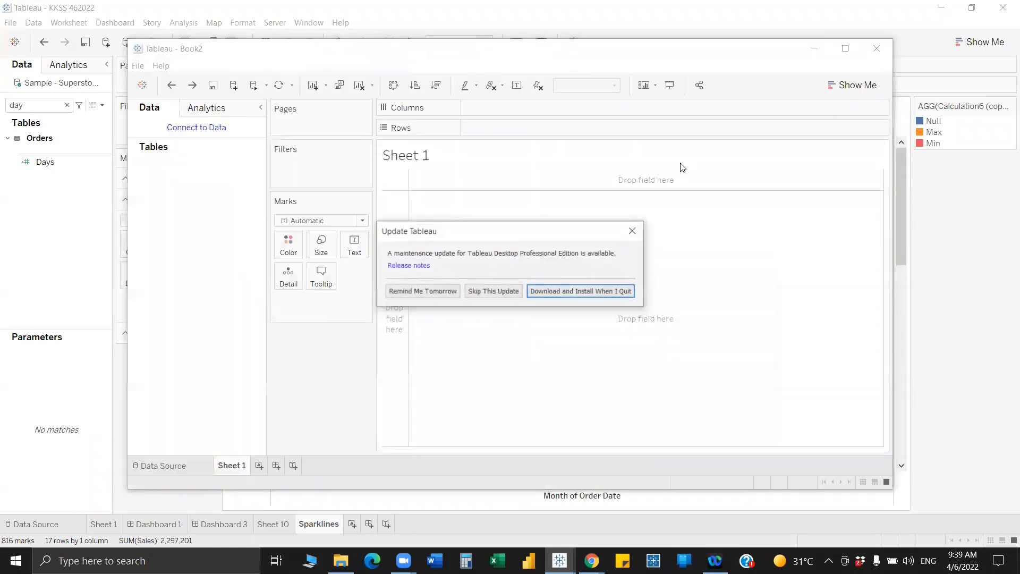
pyautogui.click(633, 231)
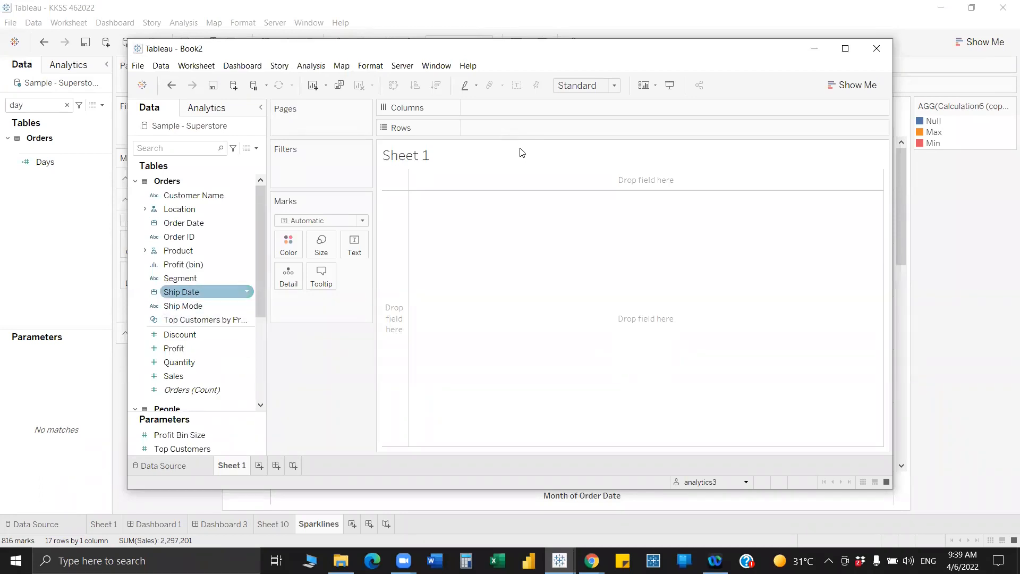
# Build a table with Customer Name and discrete exact Order Date values as rows.
pyautogui.click(194, 196)
pyautogui.moveTo(194, 223); pyautogui.dragTo(404, 197)
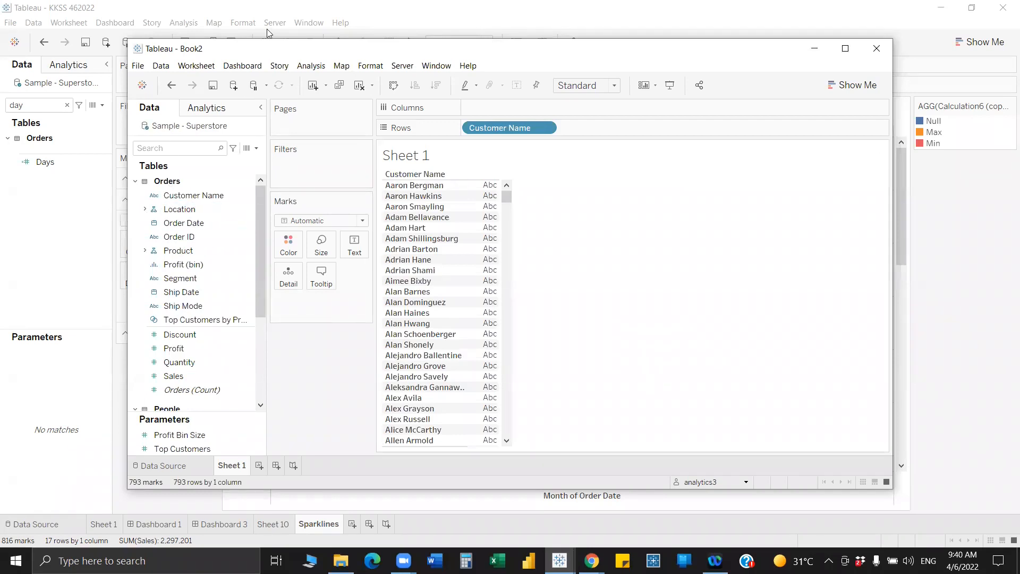
pyautogui.click(178, 148)
pyautogui.write('ord')
pyautogui.moveTo(184, 195); pyautogui.dragTo(611, 129)
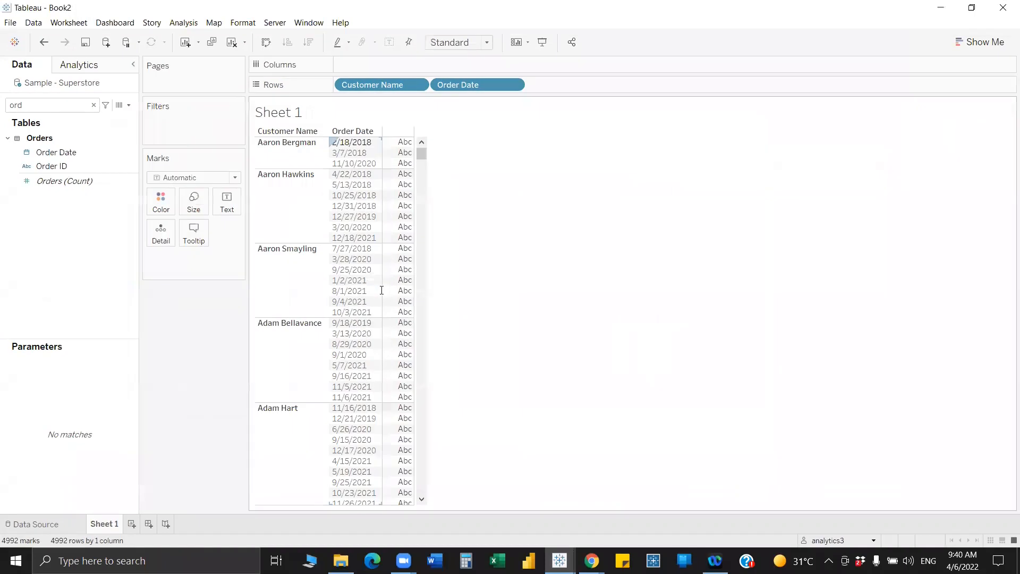
# Create a calculated field named First Order Date with the formula { FIXED [Customer Name]:MIN([Order Date])}.
pyautogui.write('fix')
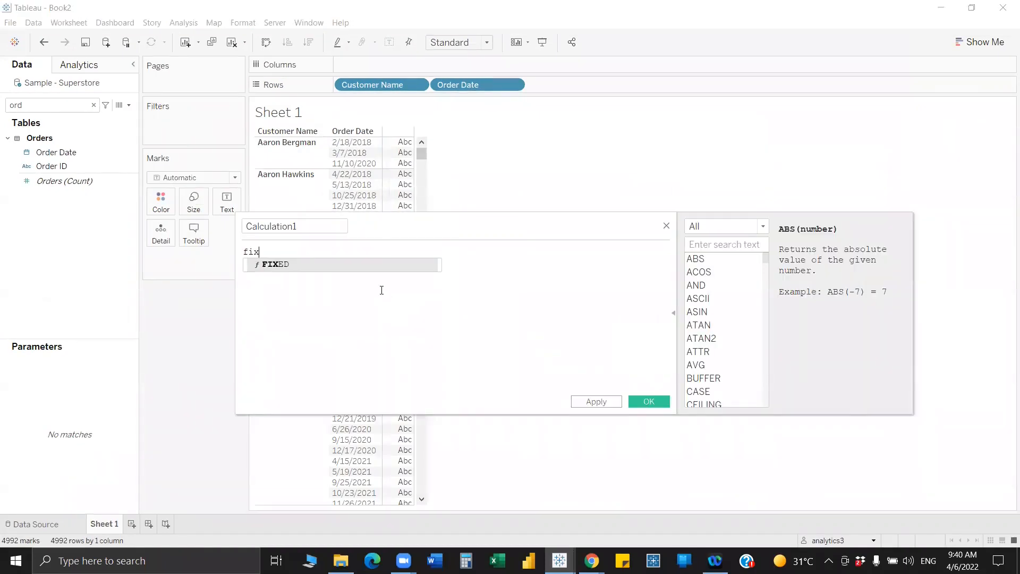
pyautogui.press('Return')
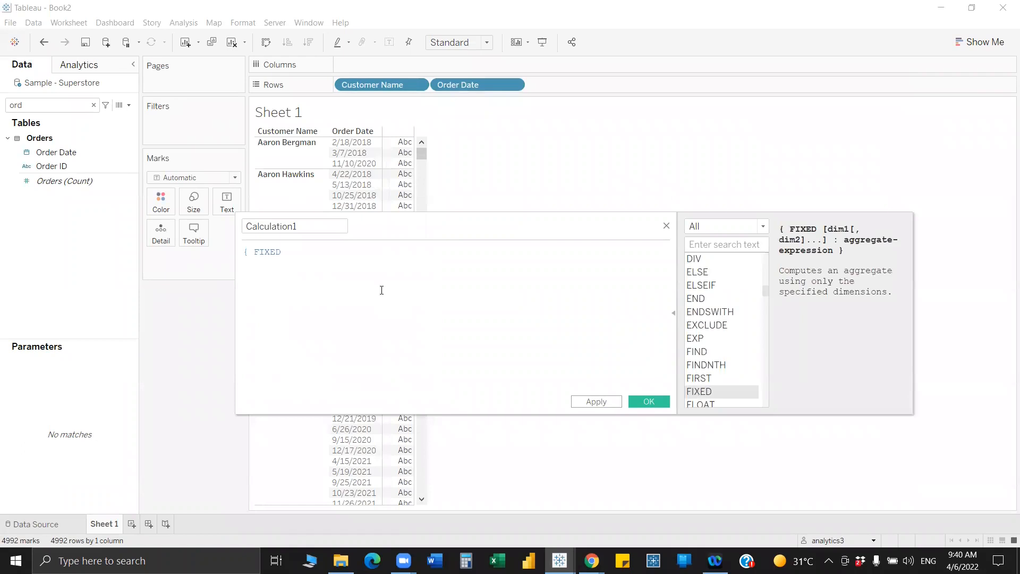
pyautogui.write('[Customer Name]:min')
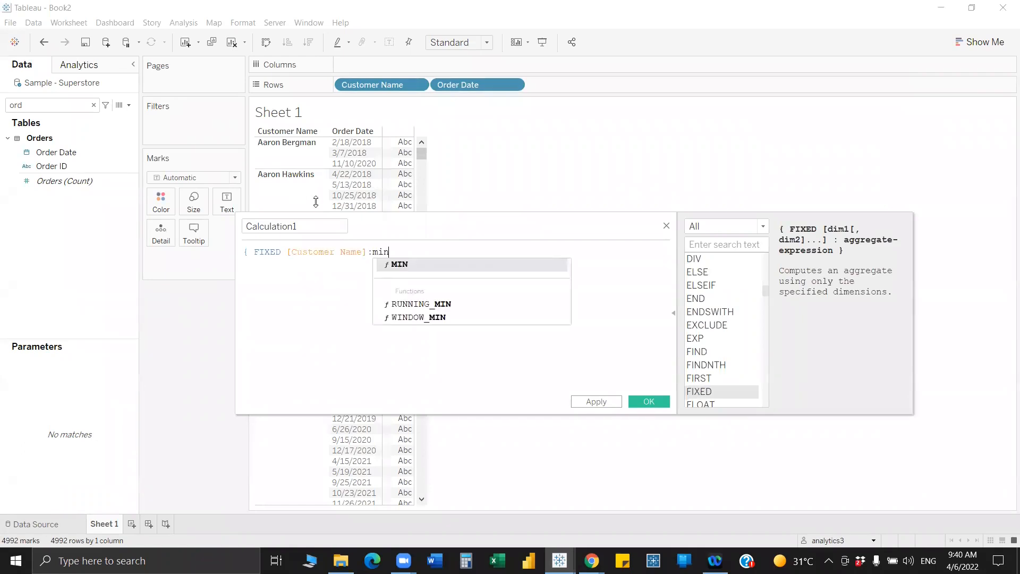
pyautogui.press('Return')
pyautogui.write('[order')
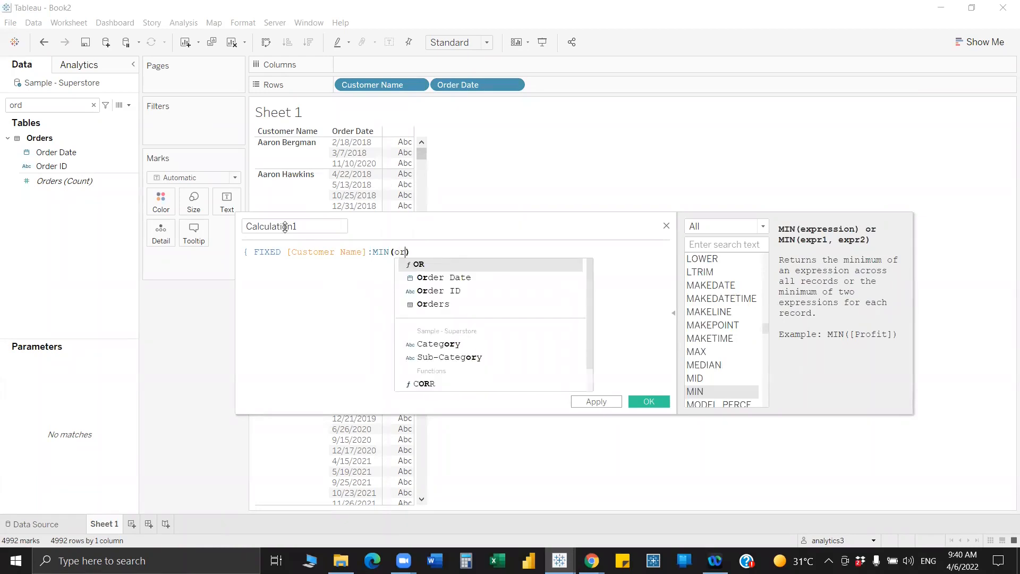
pyautogui.press('Return')
pyautogui.doubleClick(286, 227)
pyautogui.write('First Order Date')
pyautogui.click(537, 249)
pyautogui.write('}')
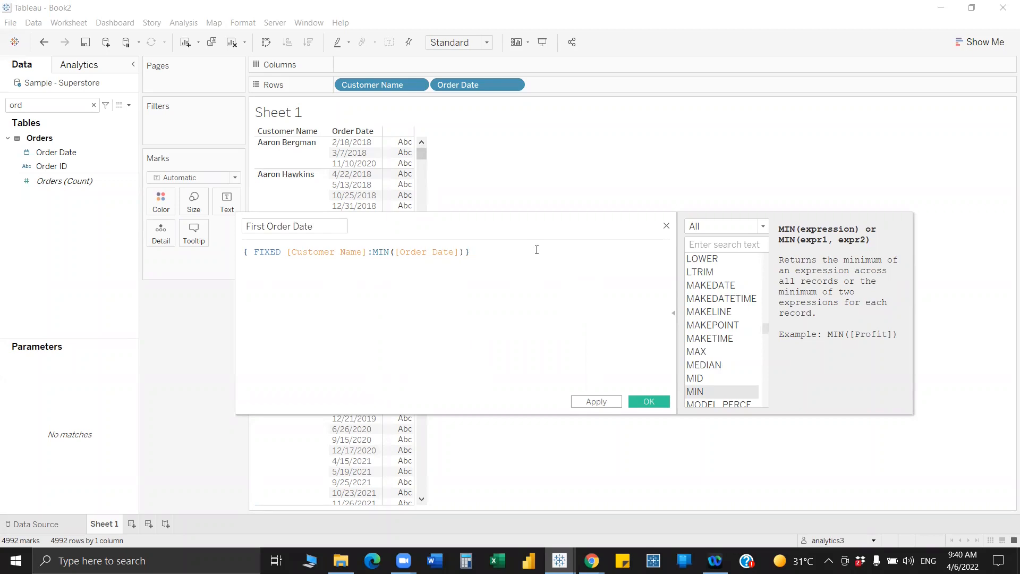
pyautogui.click(650, 398)
# Add First Order Date to the rows as a discrete exact date between Customer Name and Order Date.
pyautogui.moveTo(303, 124)
pyautogui.mouseDown()
pyautogui.moveTo(426, 102)
pyautogui.moveTo(432, 87)
pyautogui.moveTo(515, 86)
pyautogui.mouseUp()
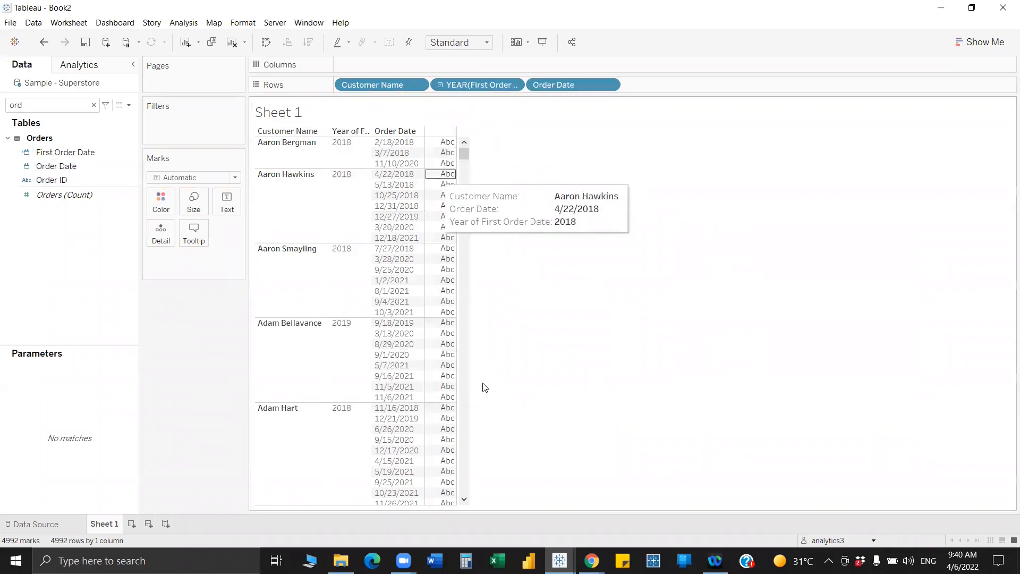
pyautogui.click(513, 85)
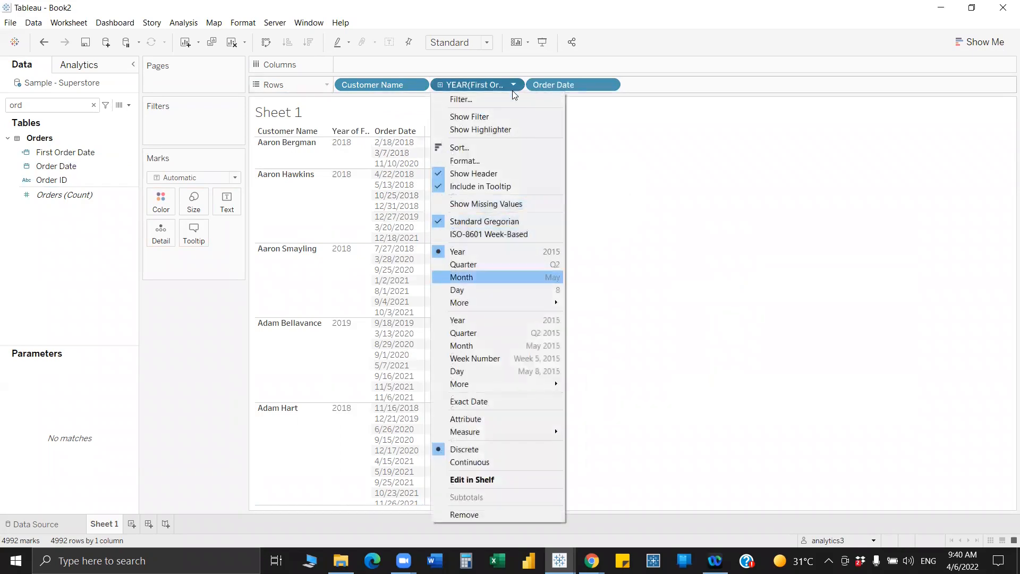
pyautogui.press('Escape')
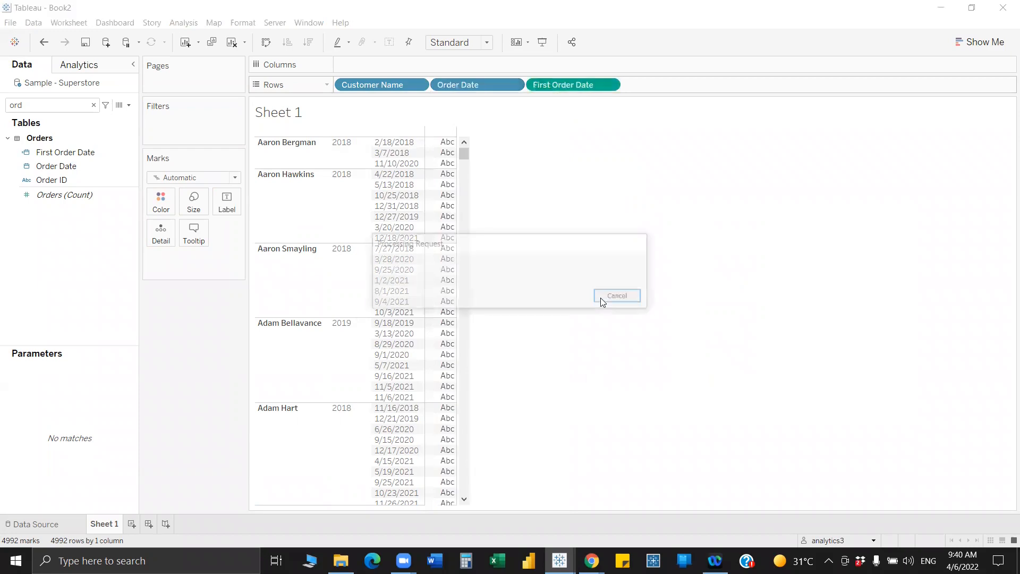
pyautogui.click(608, 297)
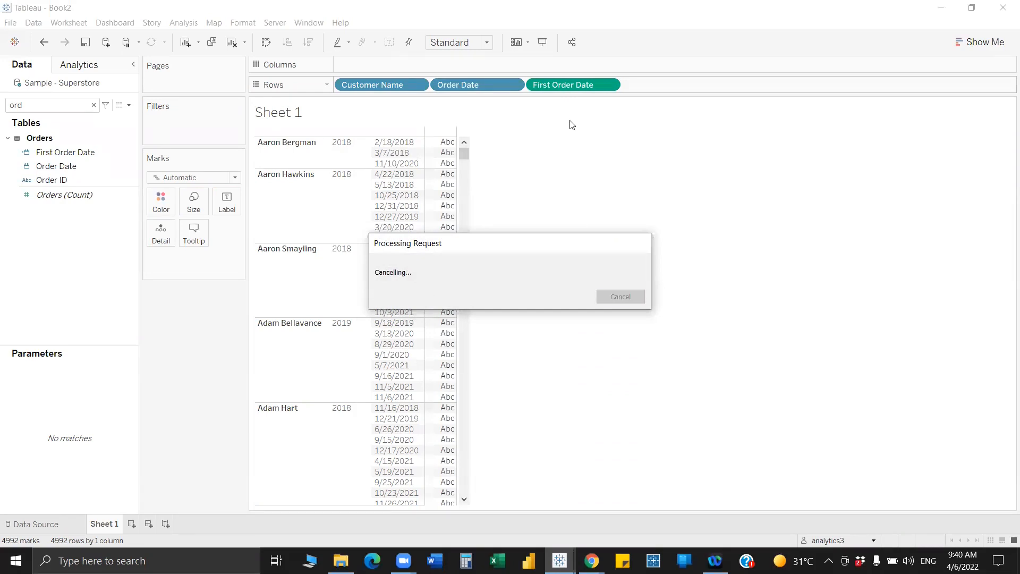
pyautogui.rightClick(565, 86)
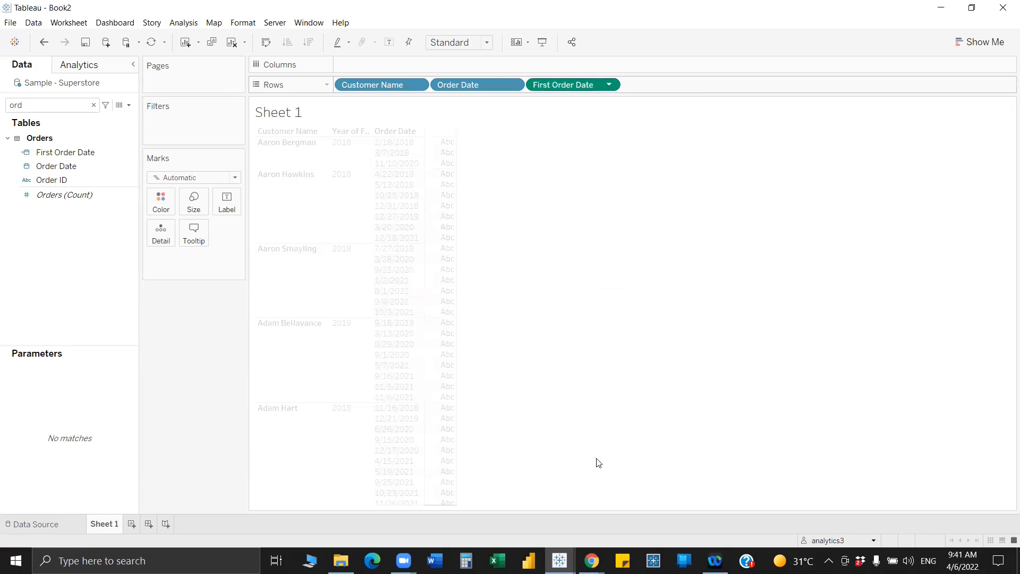
pyautogui.moveTo(547, 85); pyautogui.dragTo(416, 86)
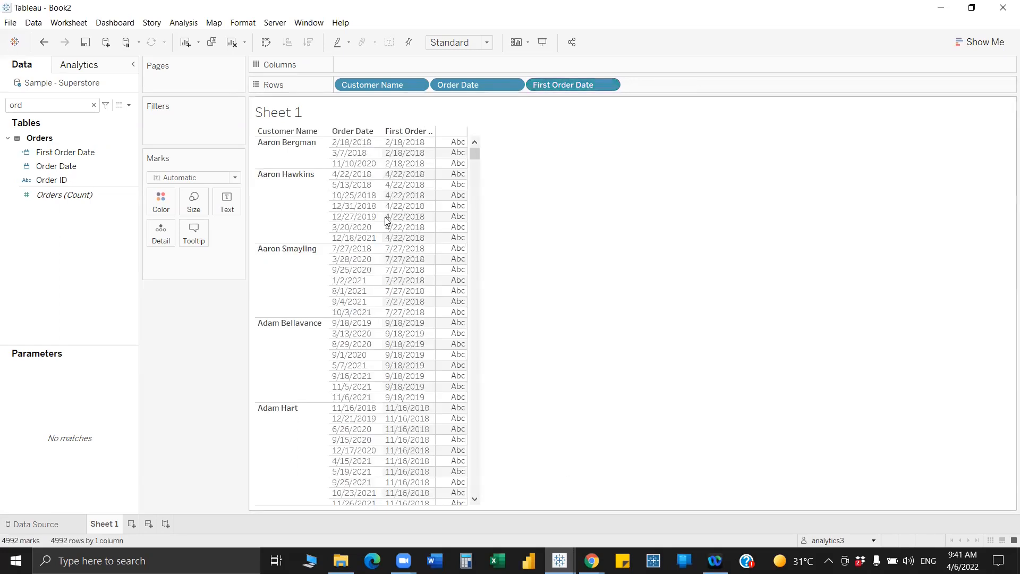
pyautogui.moveTo(573, 85); pyautogui.dragTo(429, 85)
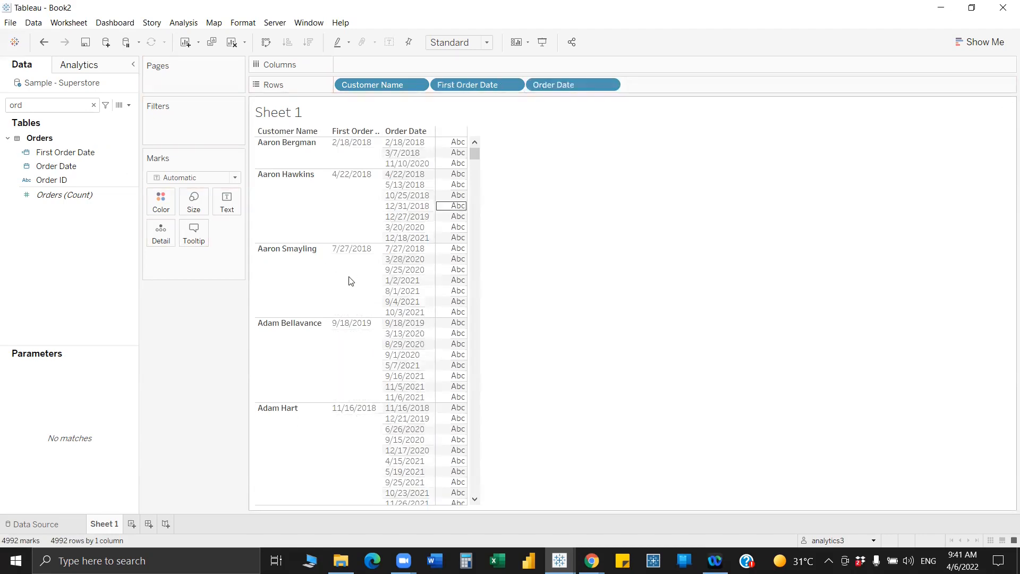
# Start a new calculated field whose formula opens with { FIXED [Customer Name]:.
pyautogui.click(128, 105)
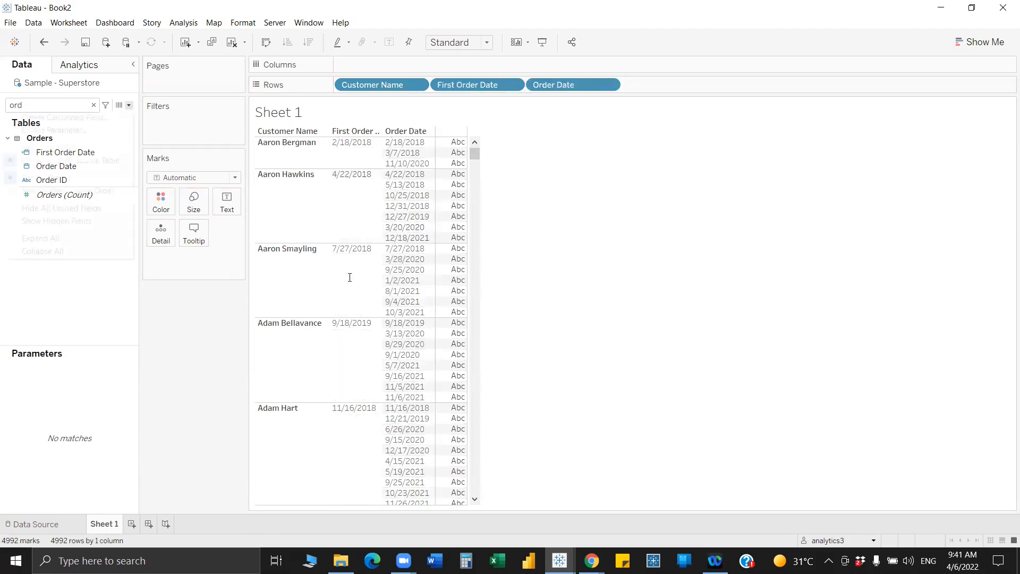
pyautogui.click(64, 117)
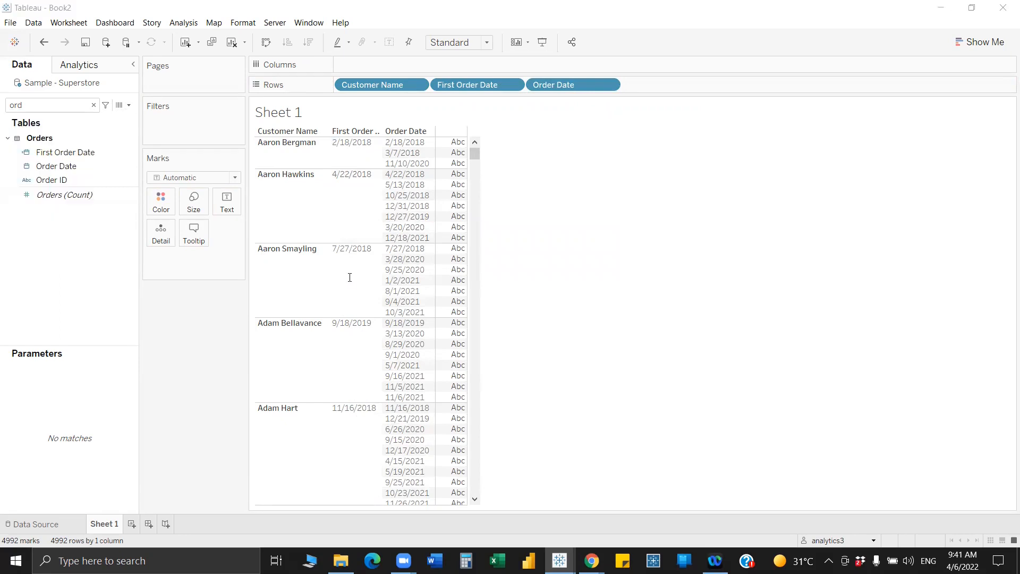
pyautogui.write('{fi')
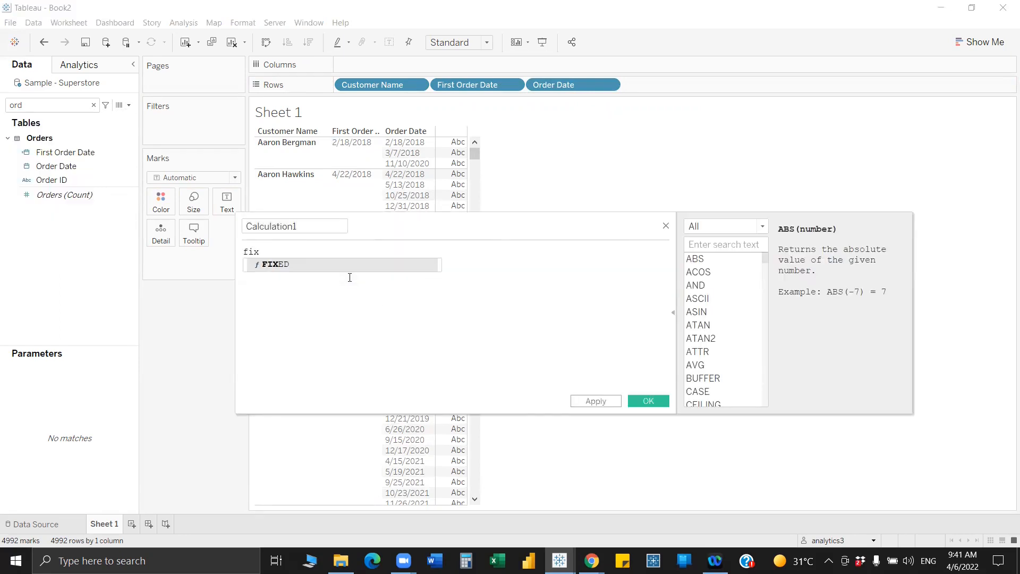
pyautogui.press('Return')
pyautogui.write('cus')
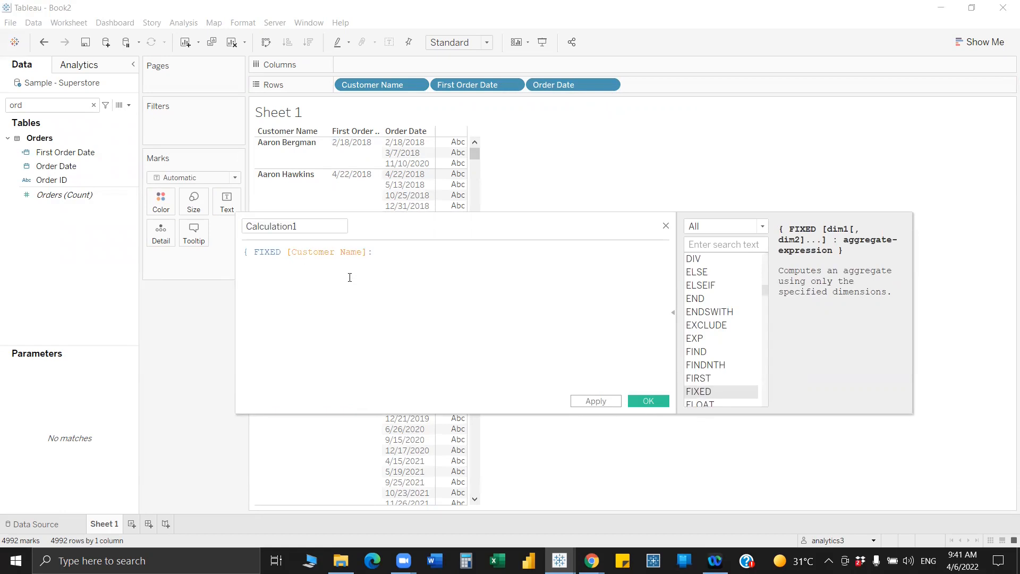
# Add the condition IF [Order Date]> [First Order Date] to the formula below the FIXED expression.
pyautogui.write('if')
pyautogui.press('Return')
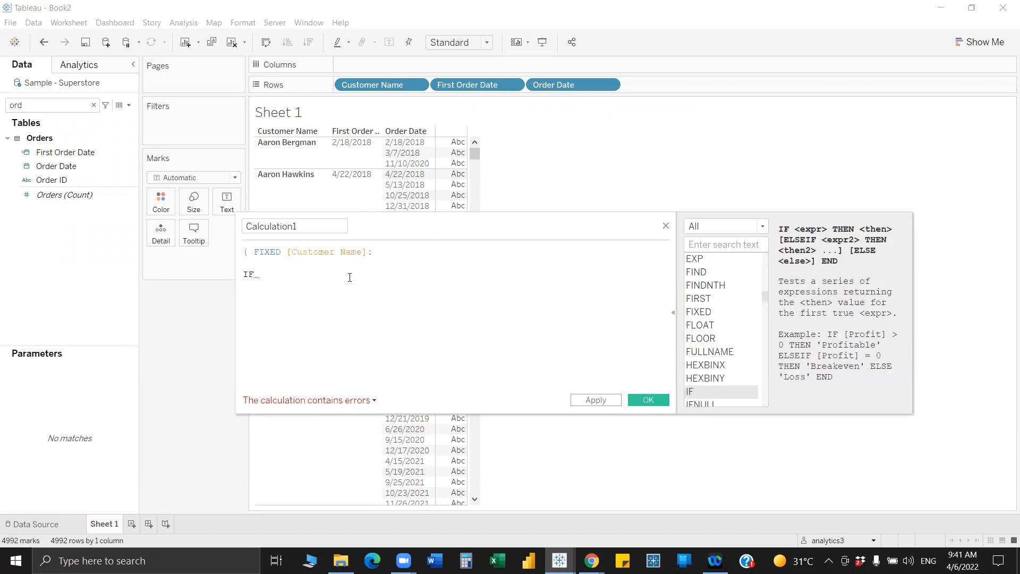
pyautogui.write('ord')
pyautogui.press('Return')
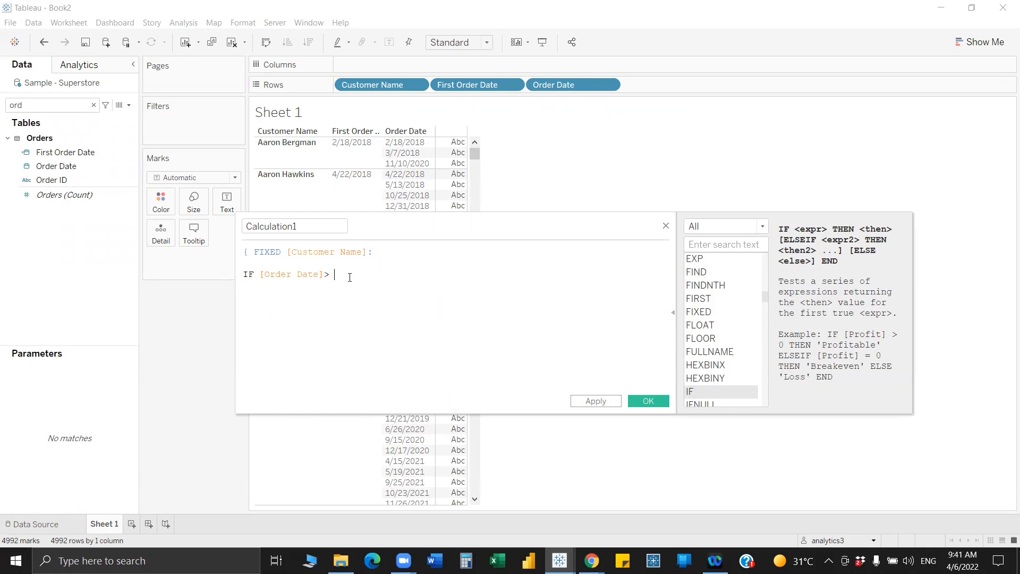
pyautogui.write('> f')
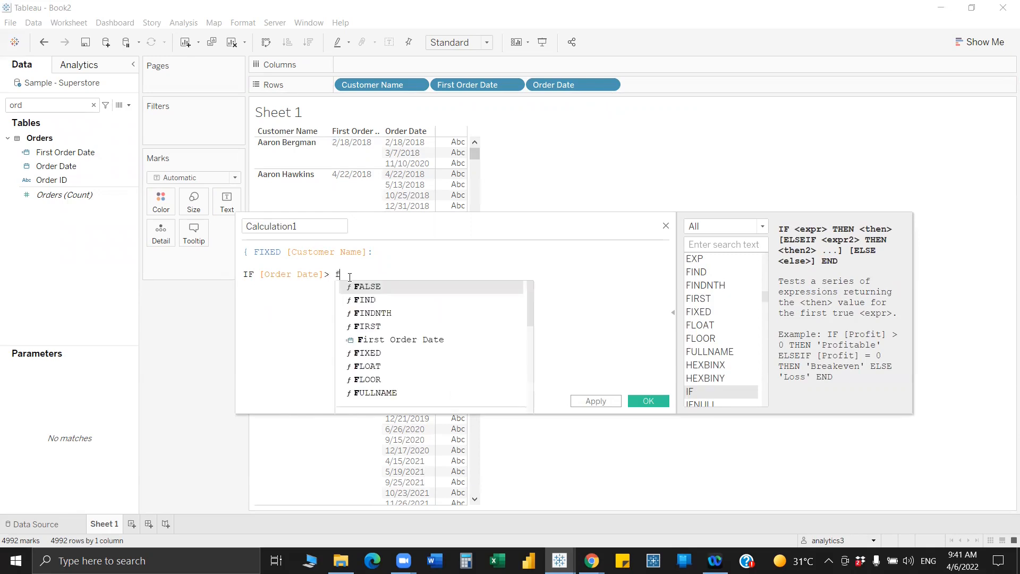
pyautogui.write('i')
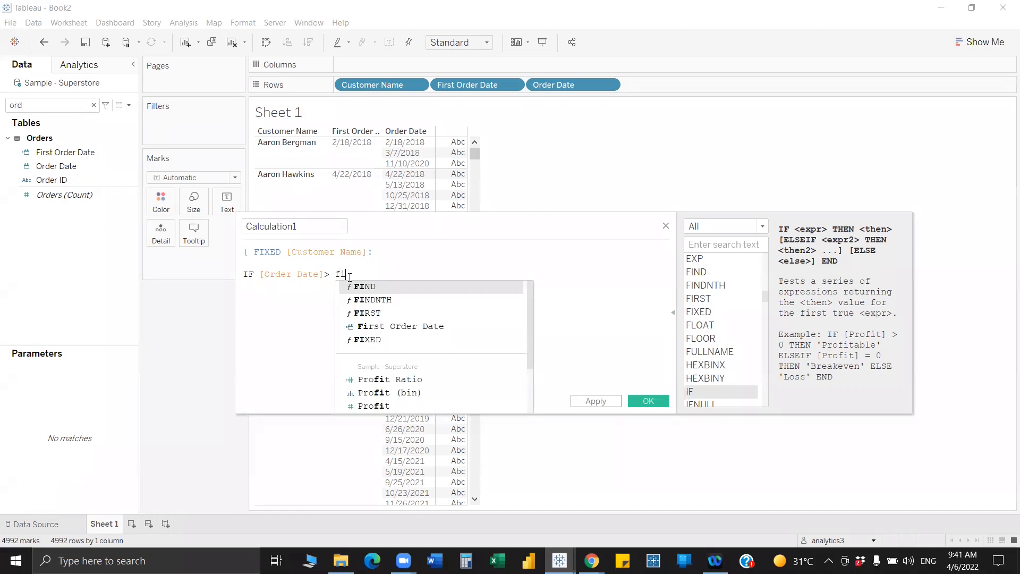
pyautogui.write('r')
pyautogui.press('Down')
pyautogui.press('Return')
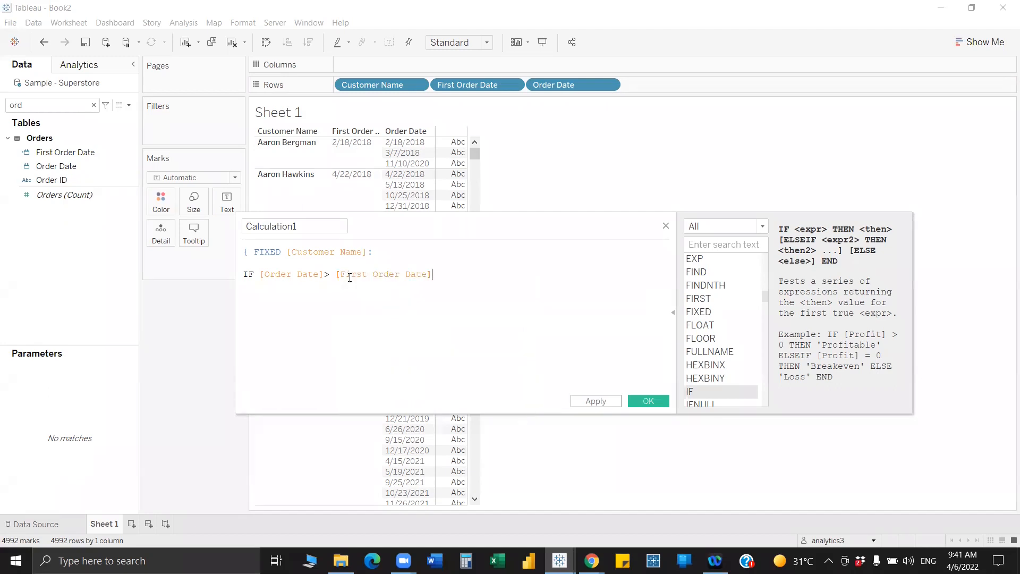
# Complete the IF statement with THEN [Order Date] and END on separate lines.
pyautogui.press('Return')
pyautogui.write('th')
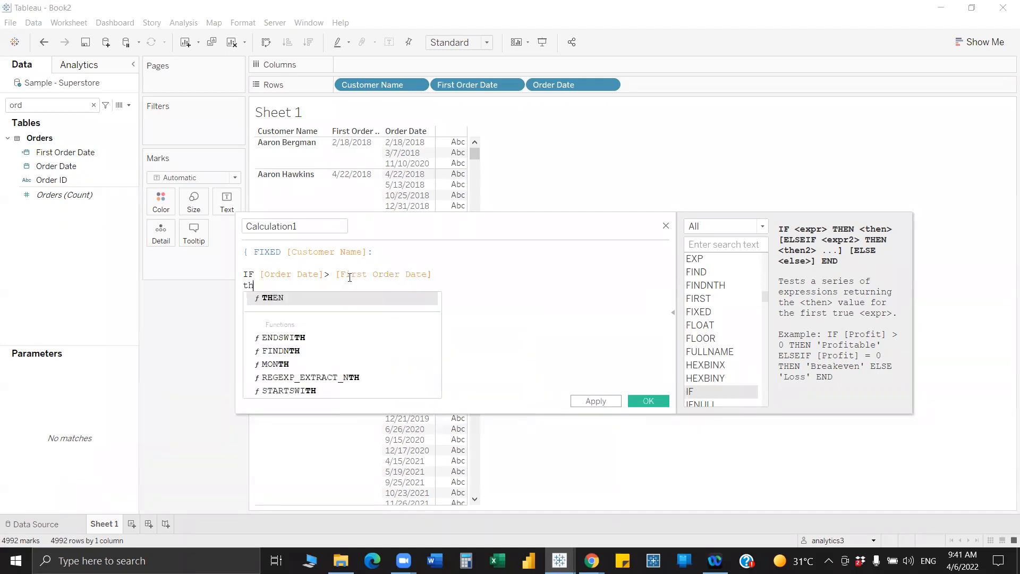
pyautogui.press('Return')
pyautogui.write('o')
pyautogui.press('Down')
pyautogui.press('Return')
pyautogui.press('Return')
pyautogui.write('en')
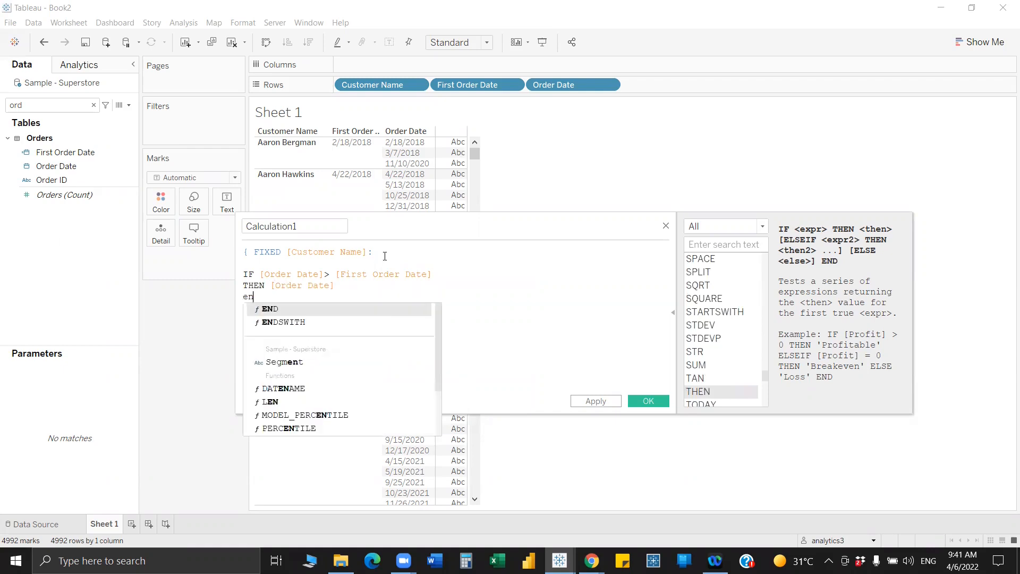
pyautogui.press('Return')
# Wrap the IF statement in a Min( ) aggregation and close the FIXED expression with a brace.
pyautogui.click(384, 255)
pyautogui.write('m')
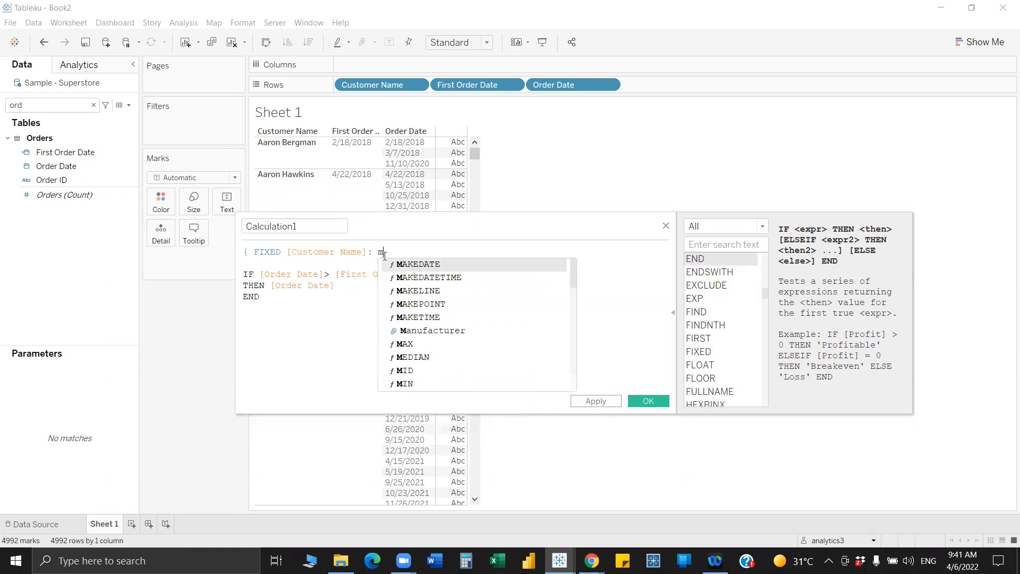
pyautogui.write('ax(')
pyautogui.click(305, 302)
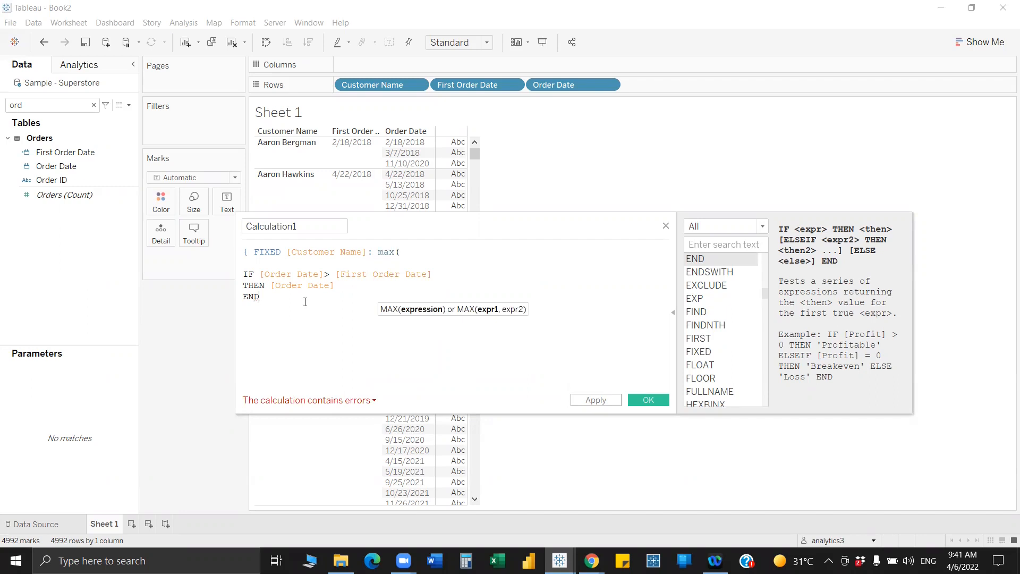
pyautogui.write(')')
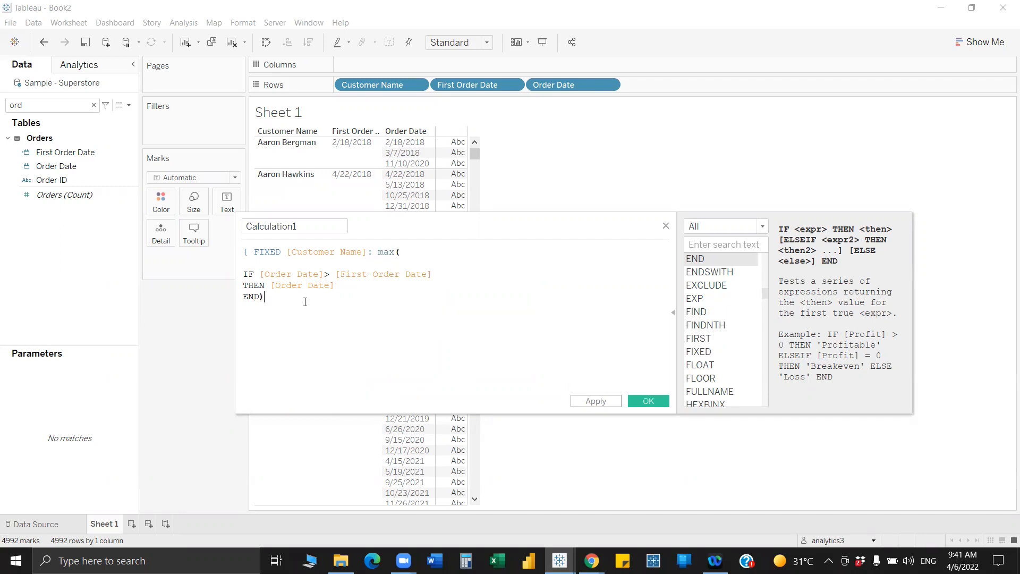
pyautogui.doubleClick(387, 252)
pyautogui.write('Min')
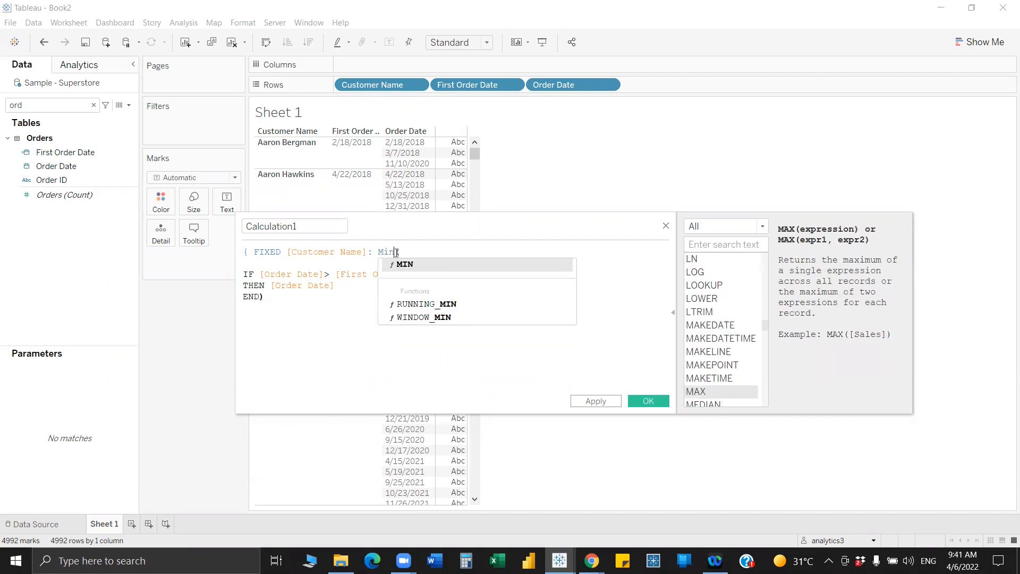
pyautogui.click(305, 305)
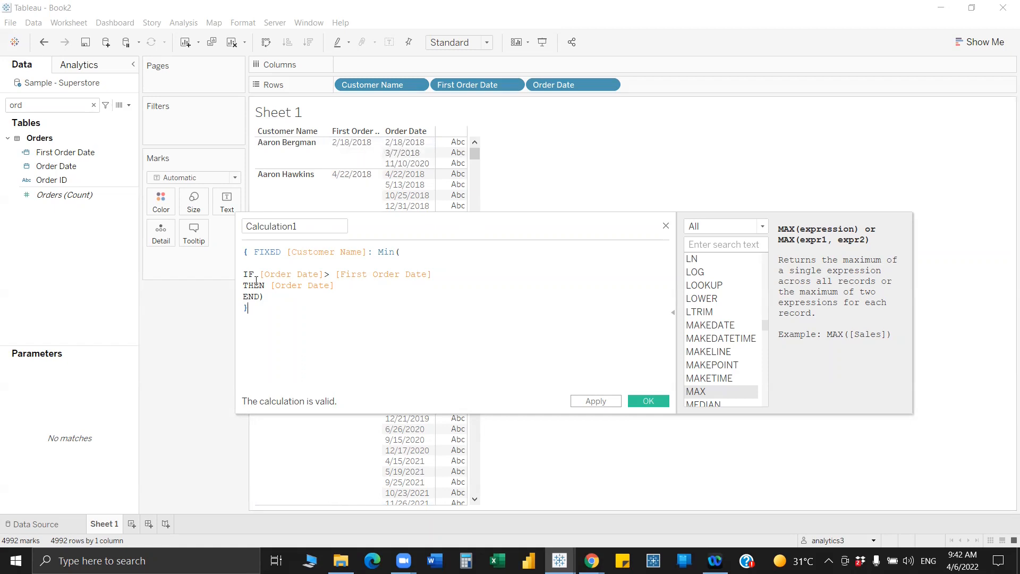
pyautogui.moveTo(246, 274); pyautogui.dragTo(264, 296)
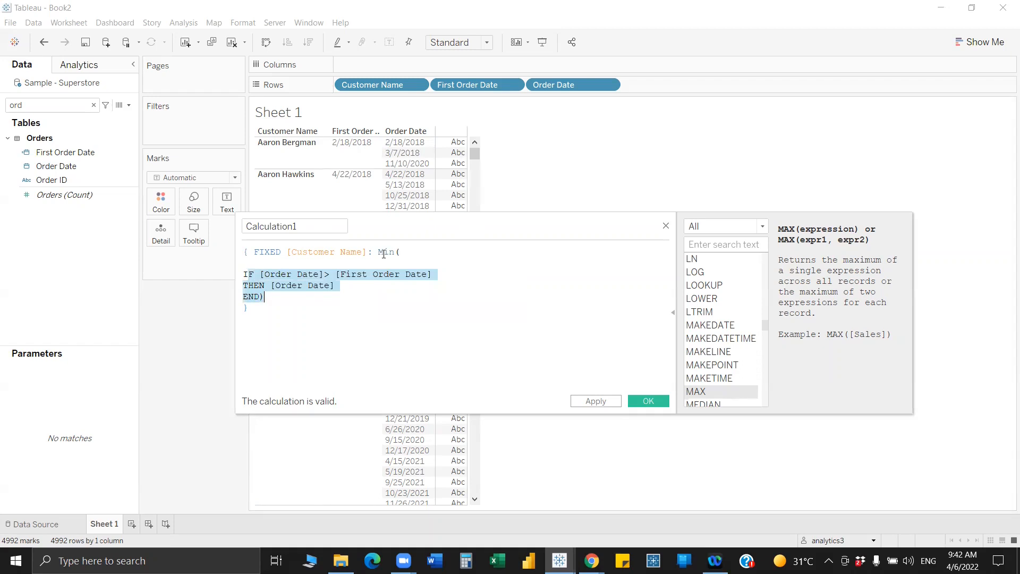
# Name the calculated field Second Order Date and save it.
pyautogui.click(312, 226)
pyautogui.hotkey('ctrl', 'a')
pyautogui.press('BackSpace')
pyautogui.write('Second Order Date')
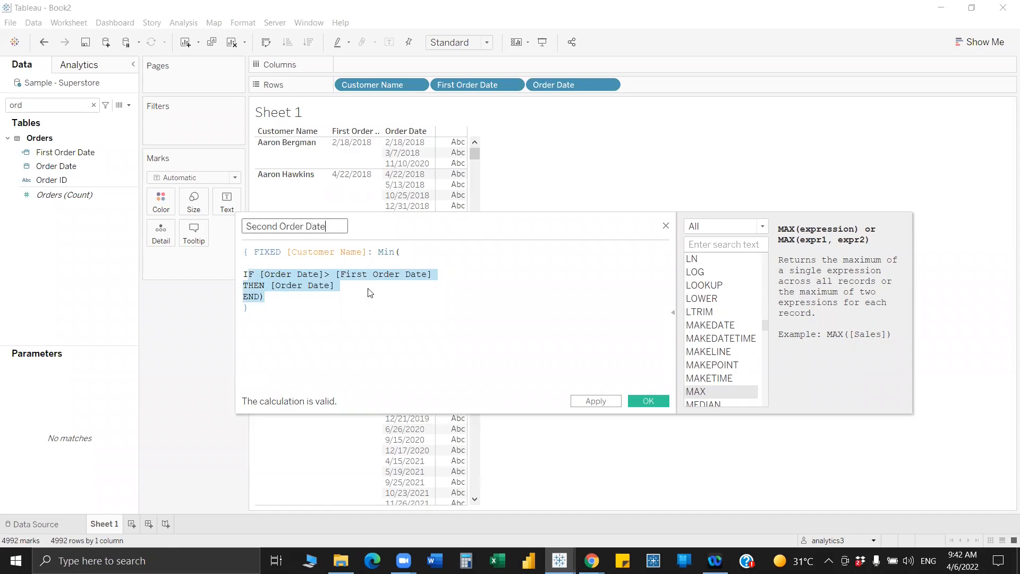
pyautogui.click(406, 325)
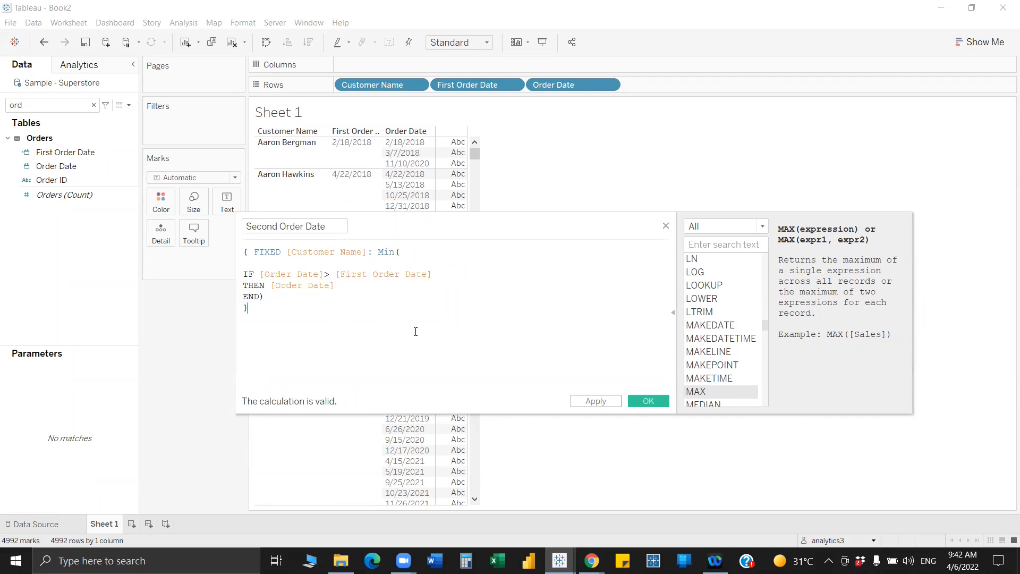
pyautogui.click(641, 404)
# Add Second Order Date to the rows as a discrete exact date between First Order Date and Order Date, and widen the row header columns.
pyautogui.moveTo(540, 84); pyautogui.dragTo(536, 85)
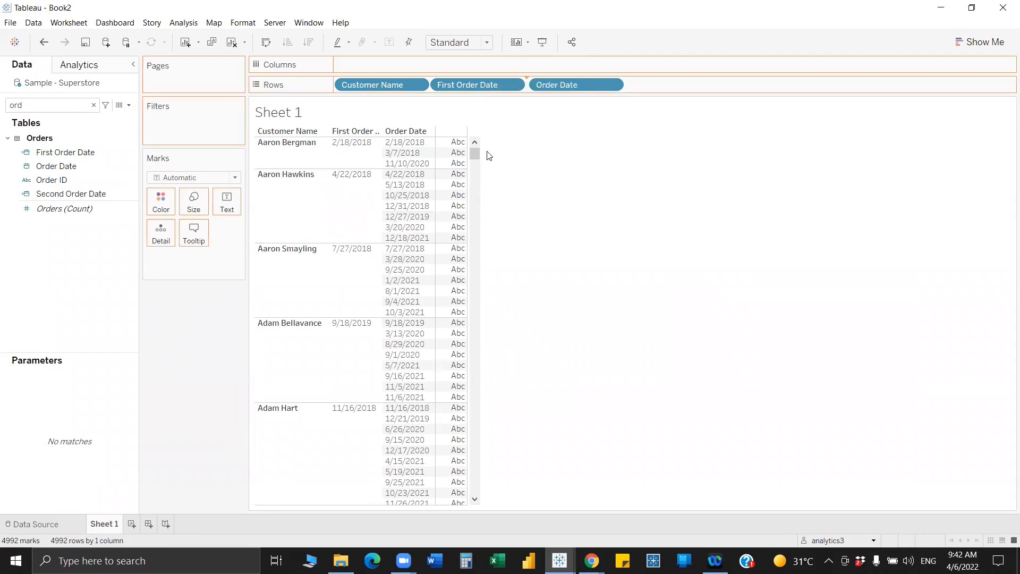
pyautogui.press('Return')
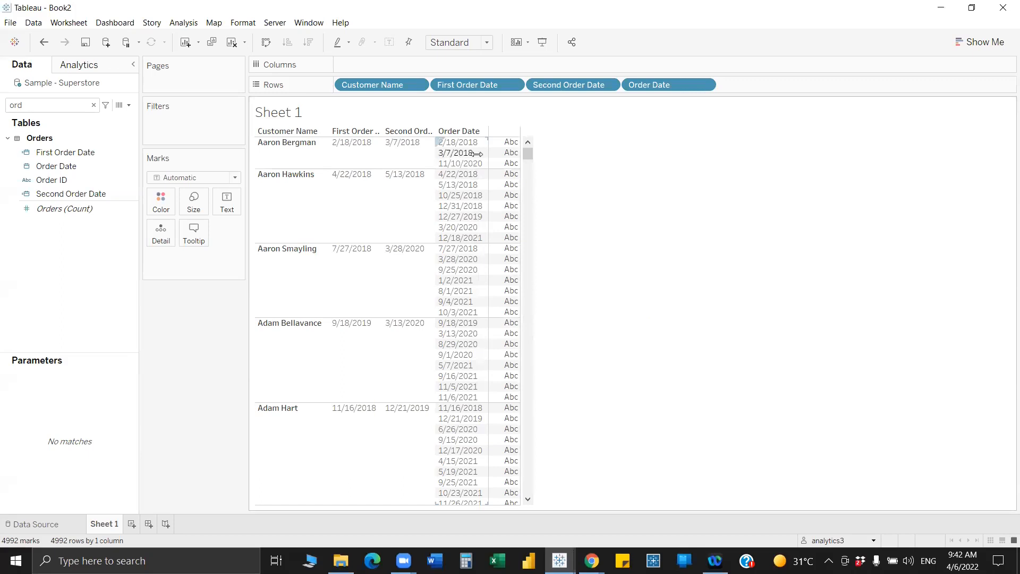
pyautogui.moveTo(478, 160); pyautogui.dragTo(521, 161)
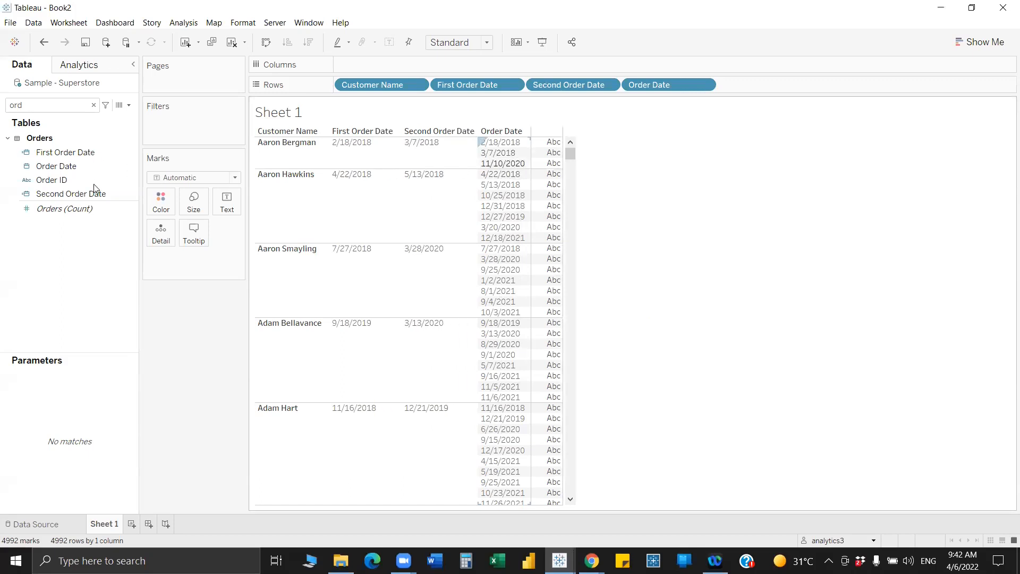
# Review the Second Order Date formula's comparison of Order Date with First Order Date, and close it without changes.
pyautogui.click(105, 196)
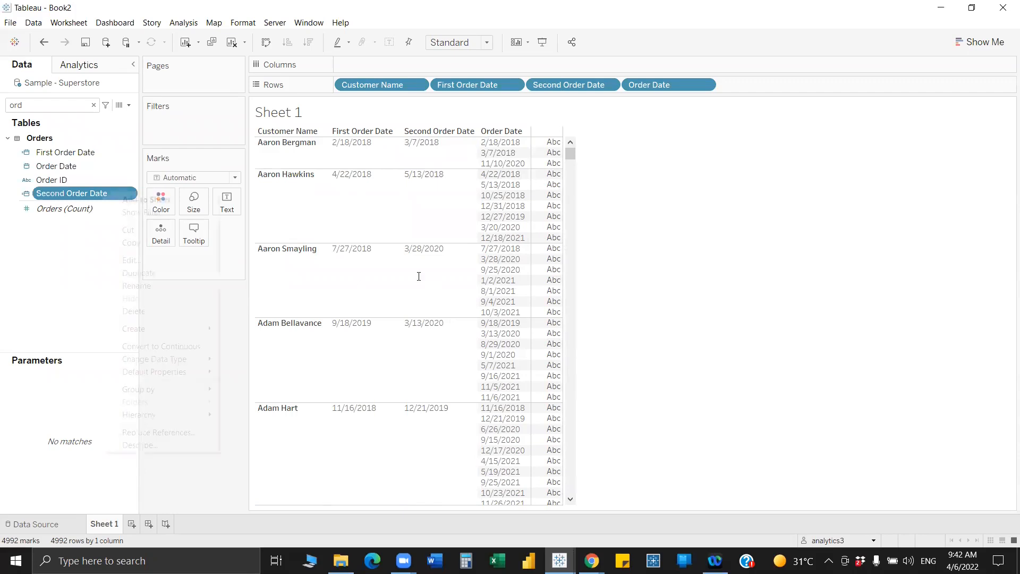
pyautogui.moveTo(260, 274); pyautogui.dragTo(375, 272)
pyautogui.moveTo(444, 276); pyautogui.dragTo(443, 275)
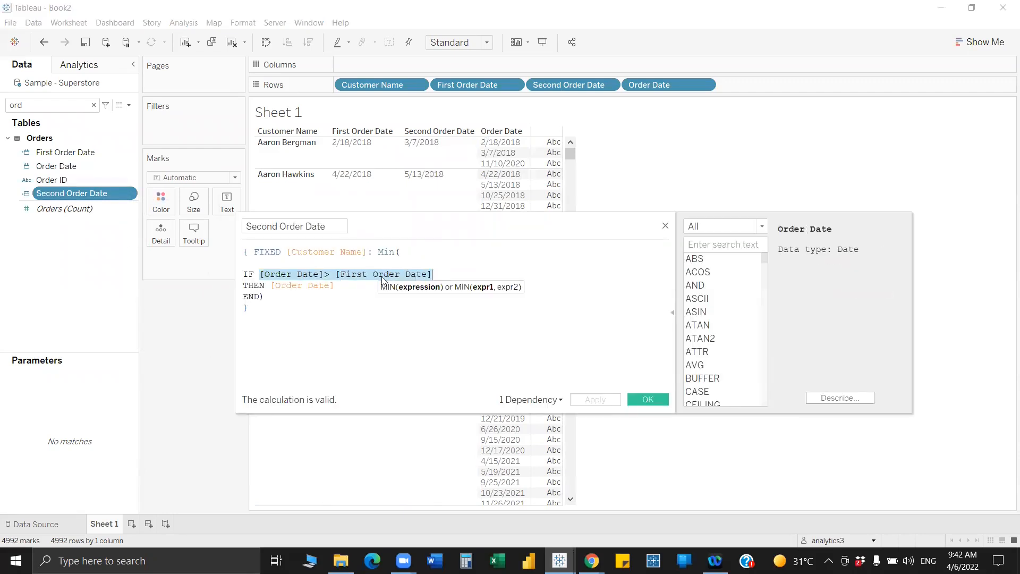
pyautogui.click(367, 272)
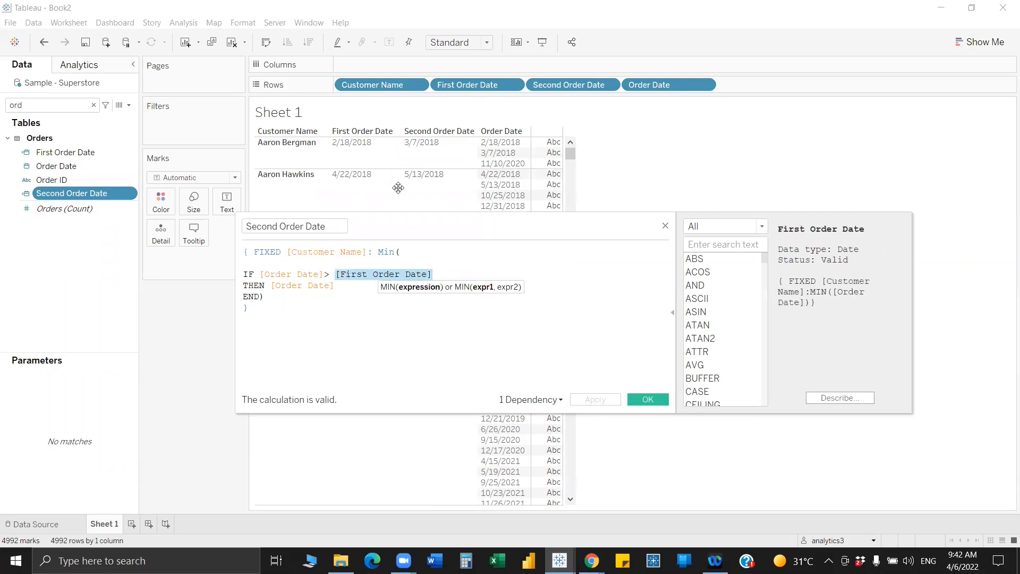
pyautogui.click(666, 226)
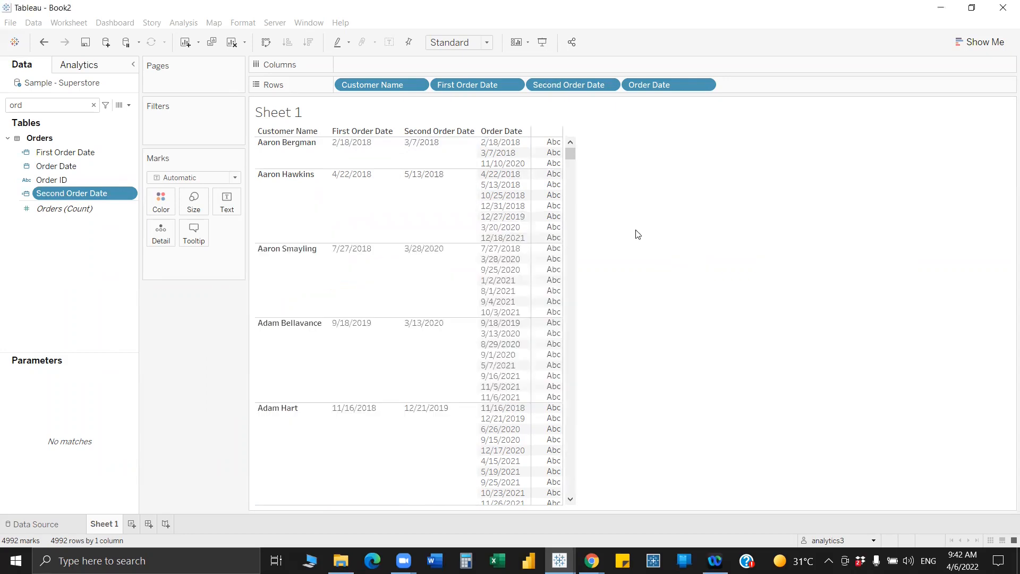
# Start a new calculated field with the formula DATEDIFF('day',[First Order Date],[Second Order Date]).
pyautogui.click(412, 199)
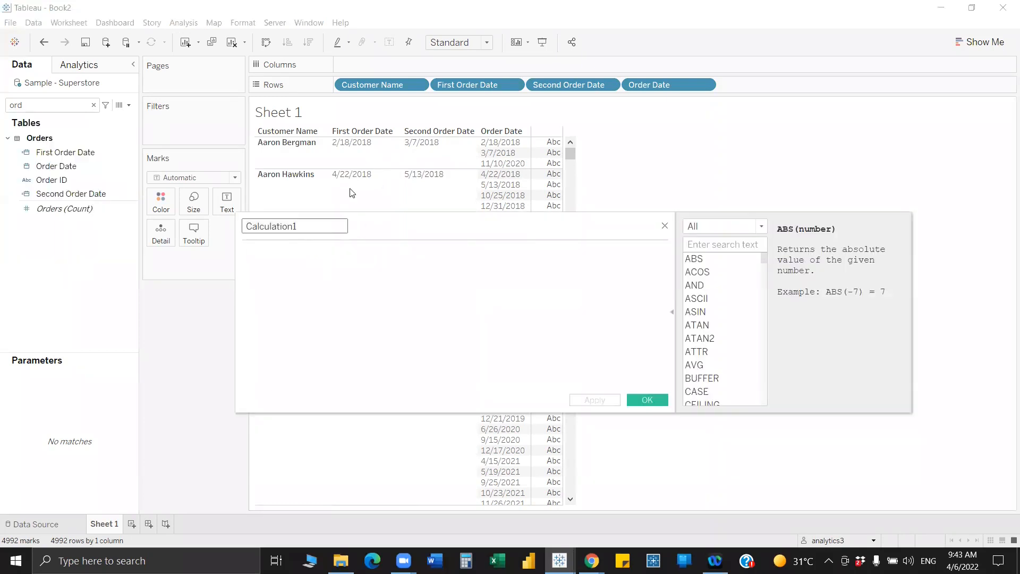
pyautogui.write('date')
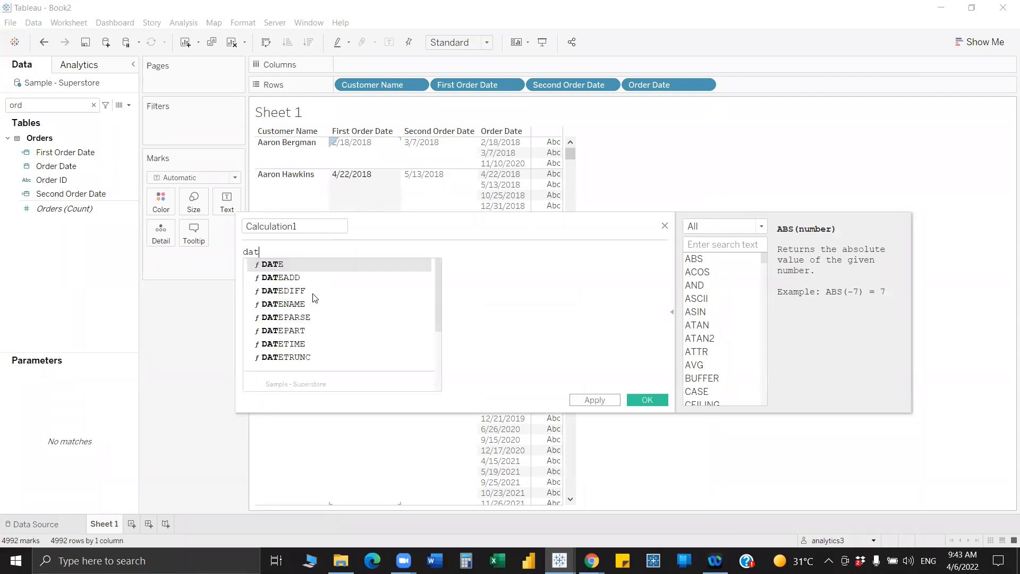
pyautogui.doubleClick(333, 290)
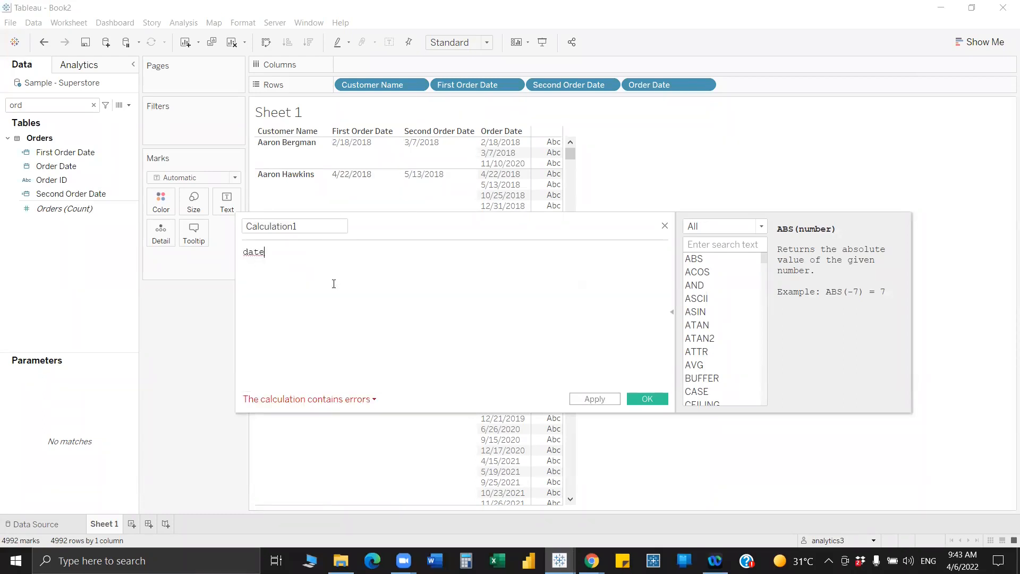
pyautogui.write("''")
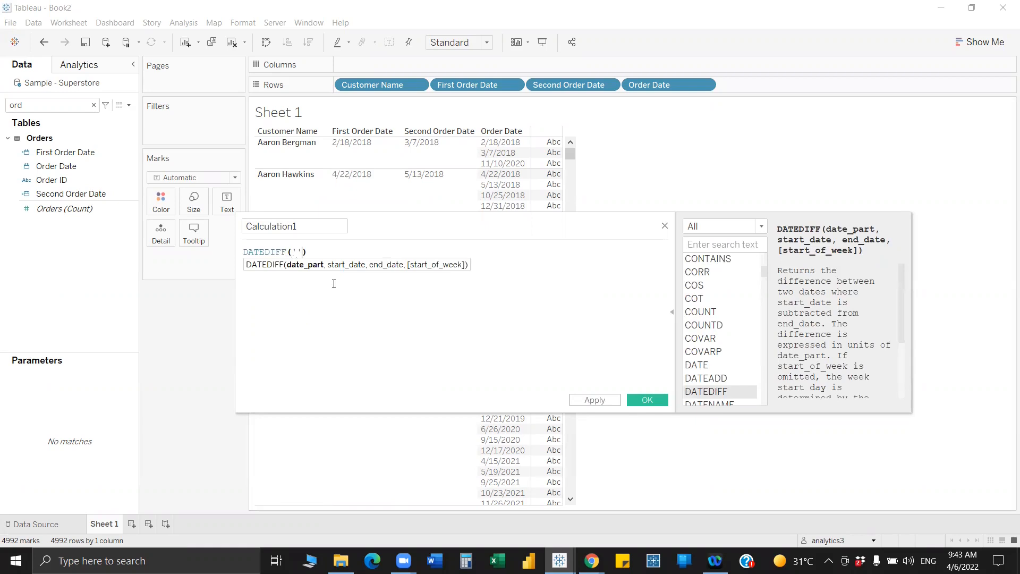
pyautogui.write('day')
pyautogui.write(',firs')
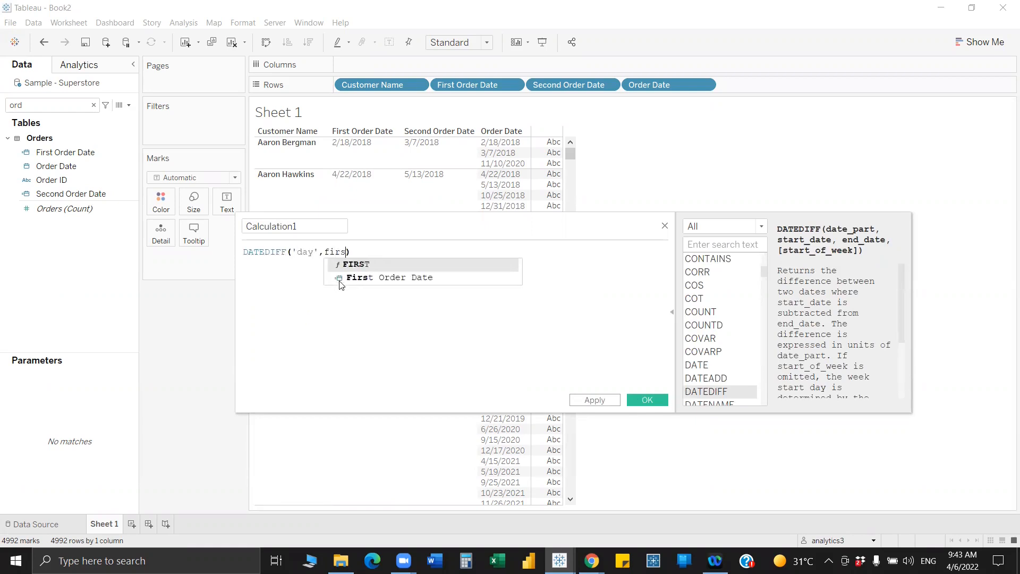
pyautogui.click(400, 277)
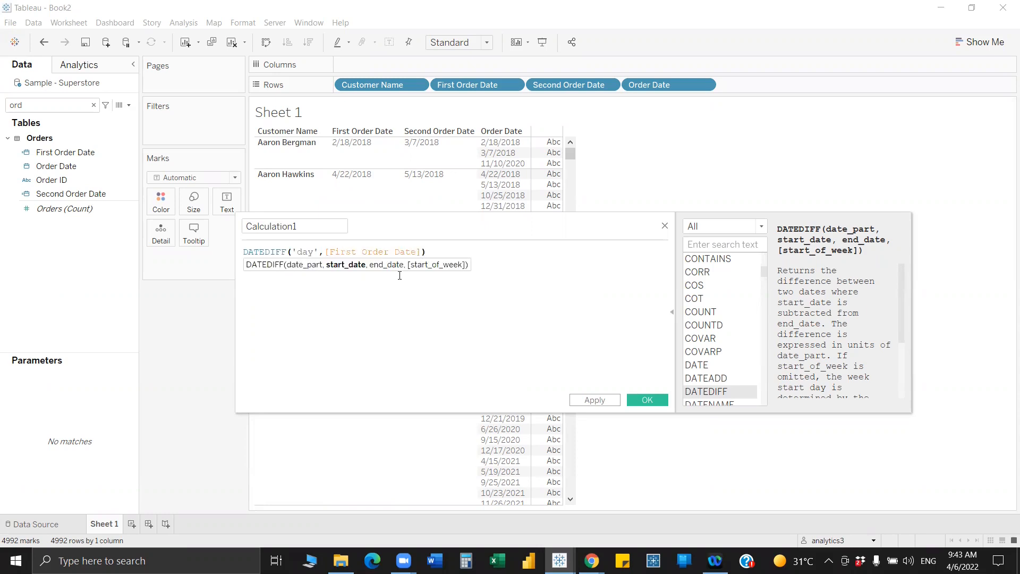
pyautogui.write(',sec')
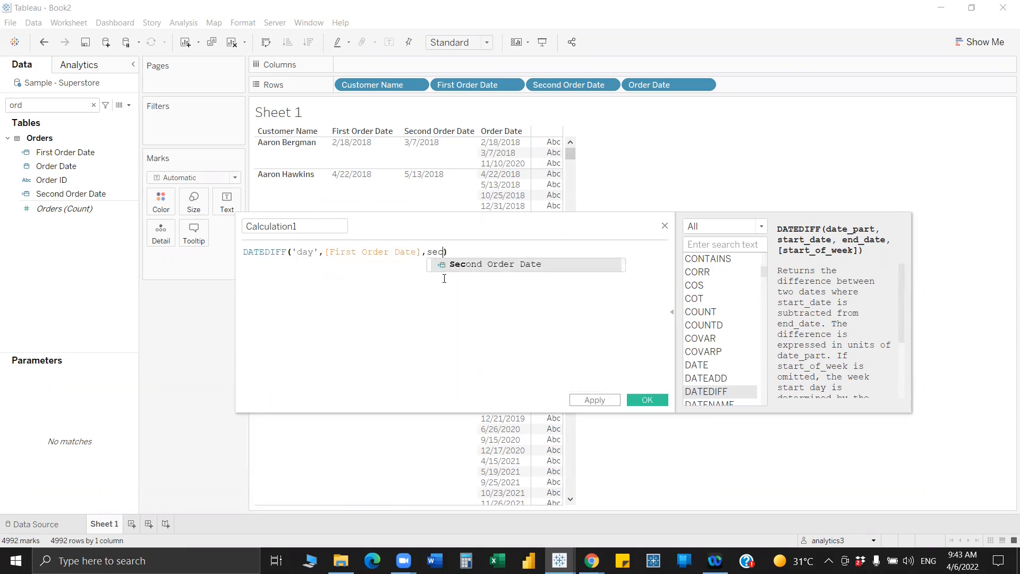
pyautogui.click(473, 269)
# Name the date difference calculation Days and save it.
pyautogui.click(280, 228)
pyautogui.hotkey('ctrl', 'a')
pyautogui.write('Days')
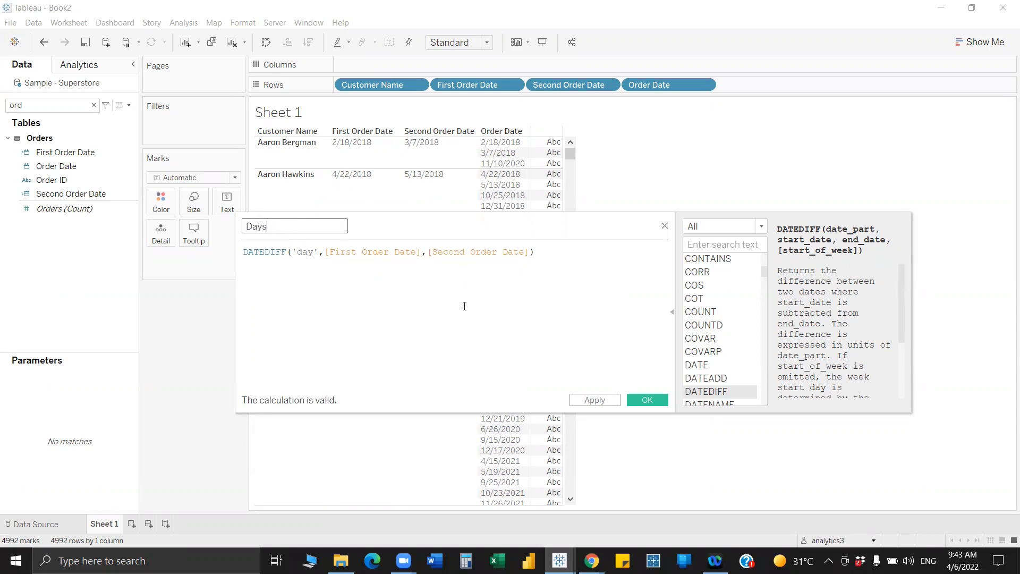
pyautogui.click(641, 402)
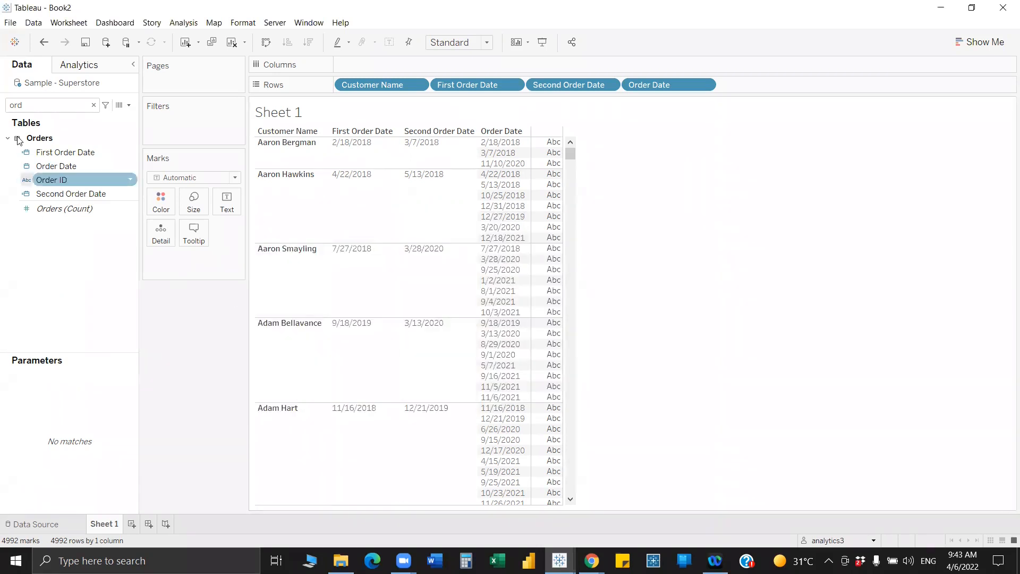
# Add the Days calculation to the rows as a discrete dimension between Second Order Date and Order Date.
pyautogui.click(27, 104)
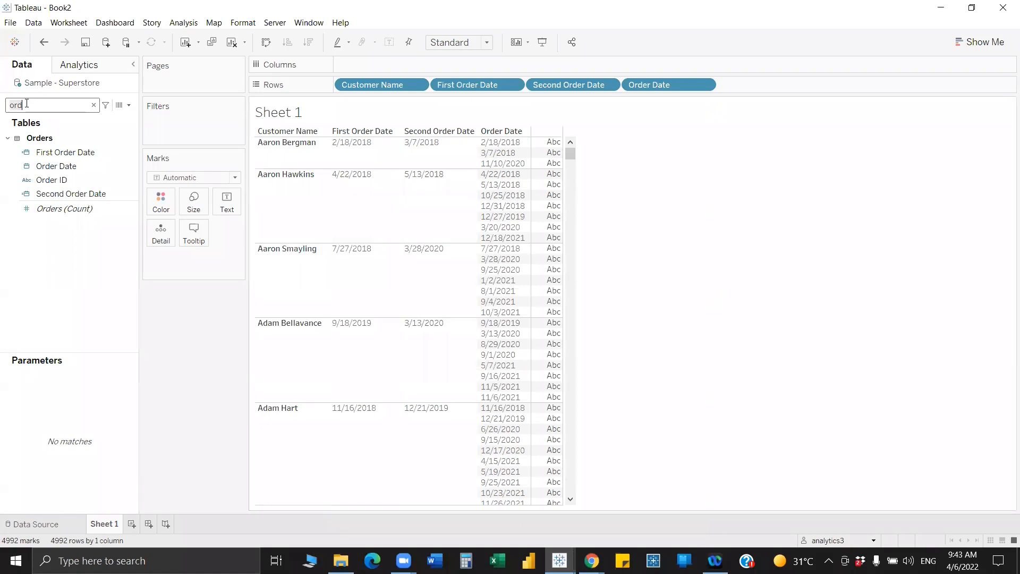
pyautogui.write('day')
pyautogui.moveTo(45, 162)
pyautogui.mouseDown()
pyautogui.moveTo(458, 193)
pyautogui.moveTo(511, 384)
pyautogui.moveTo(640, 146)
pyautogui.mouseUp()
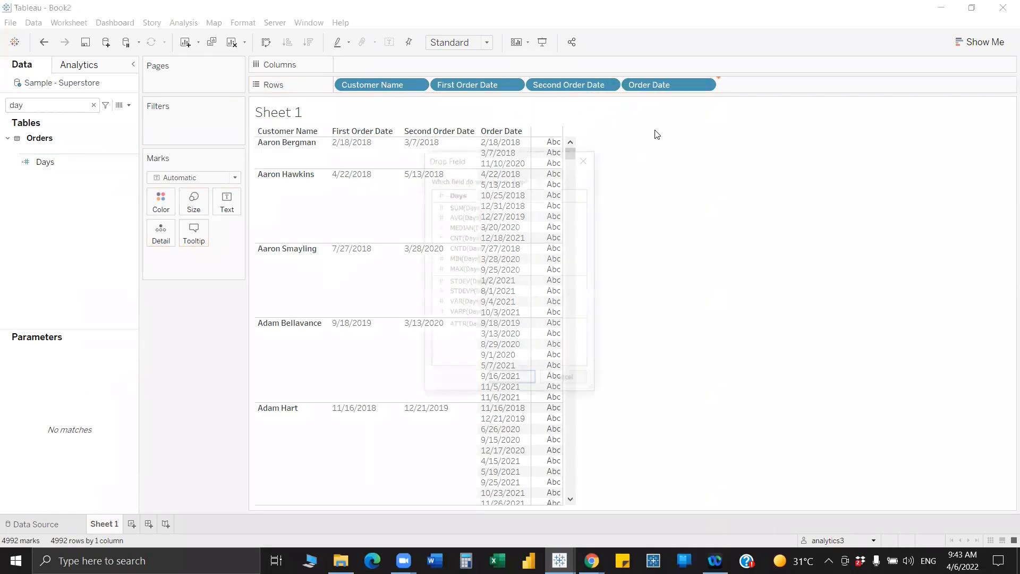
pyautogui.click(512, 377)
pyautogui.rightClick(761, 83)
pyautogui.click(796, 212)
pyautogui.moveTo(754, 85); pyautogui.dragTo(611, 87)
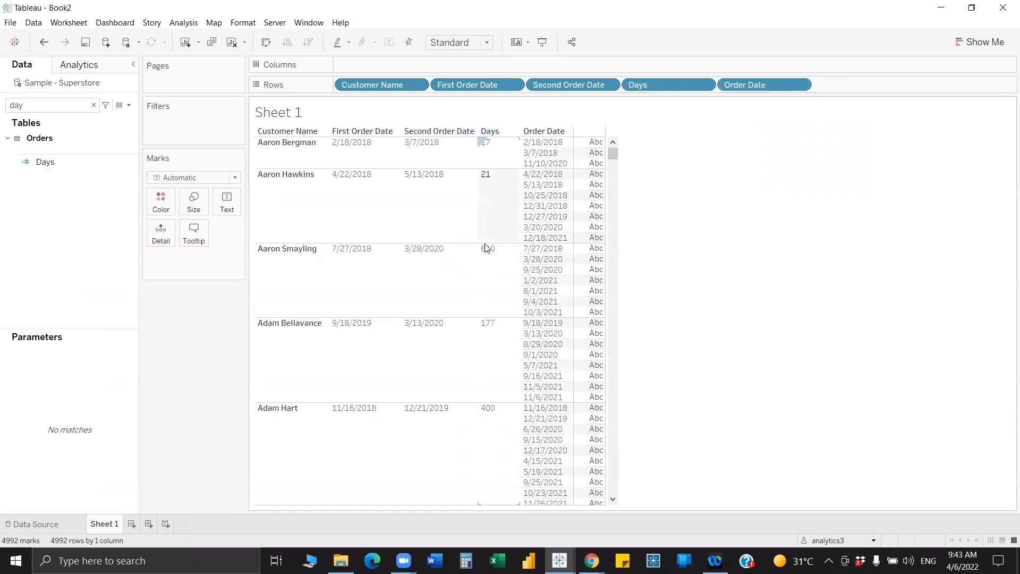
pyautogui.scroll(-2, 468, 271)
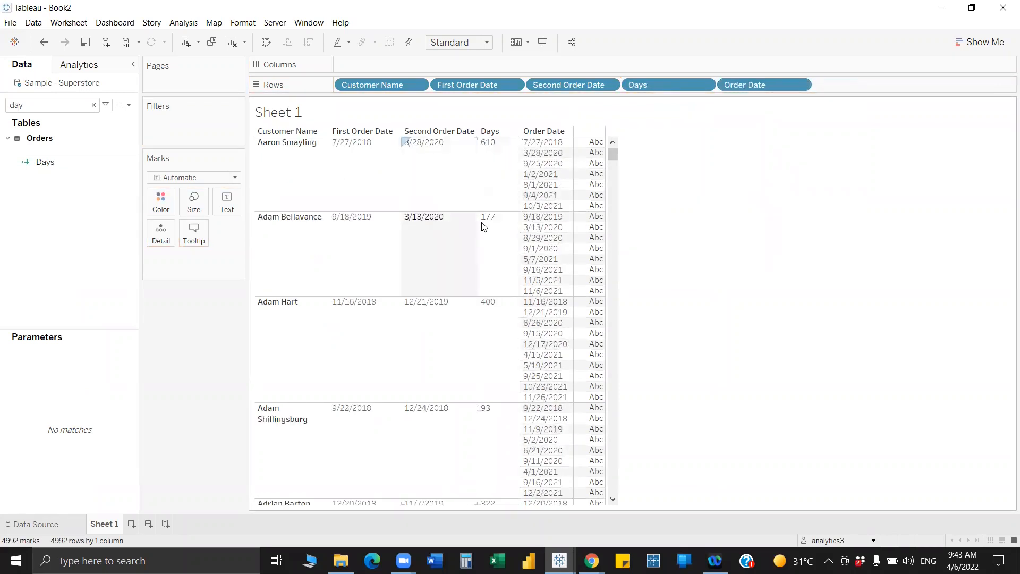
pyautogui.scroll(2, 472, 271)
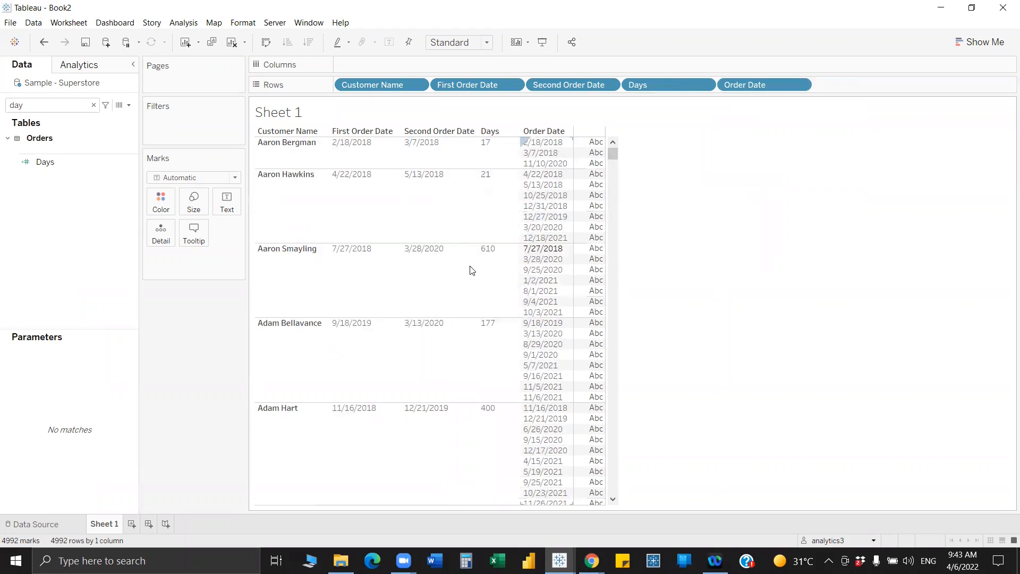
# Create a new worksheet and place Sub-Category on its rows.
pyautogui.click(128, 529)
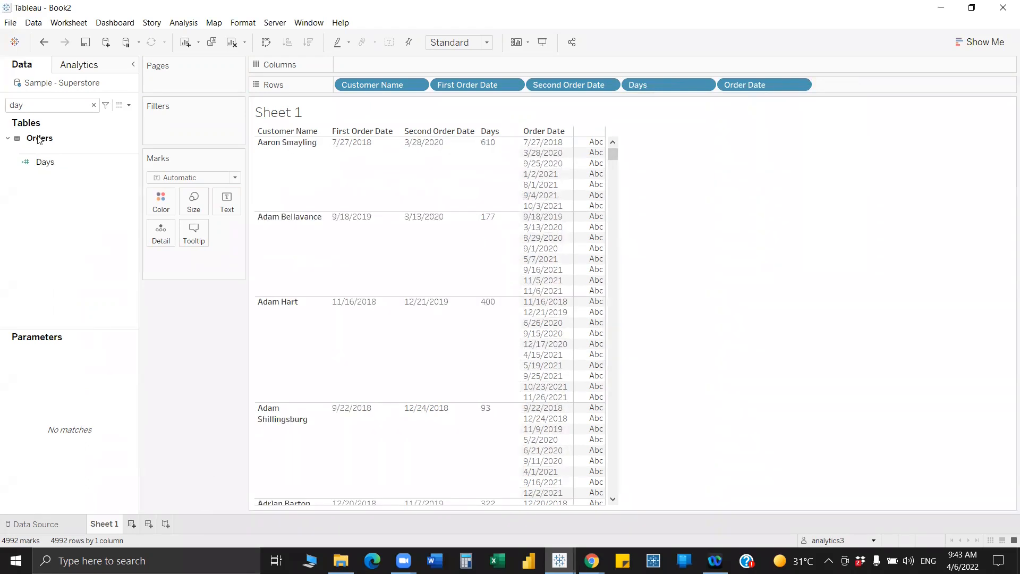
pyautogui.click(41, 104)
pyautogui.press('BackSpace')
pyautogui.press('BackSpace')
pyautogui.press('BackSpace')
pyautogui.write('su')
pyautogui.moveTo(64, 166); pyautogui.dragTo(34, 103)
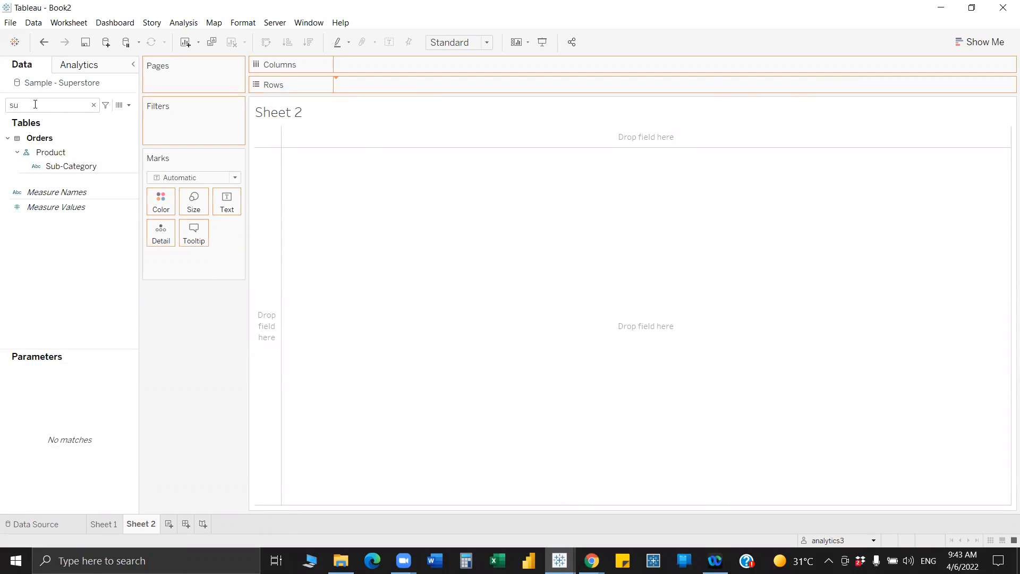
pyautogui.doubleClick(59, 166)
# Add Sales to the columns as a sum and sort the sub-categories by sales in descending order.
pyautogui.press('BackSpace')
pyautogui.write('a')
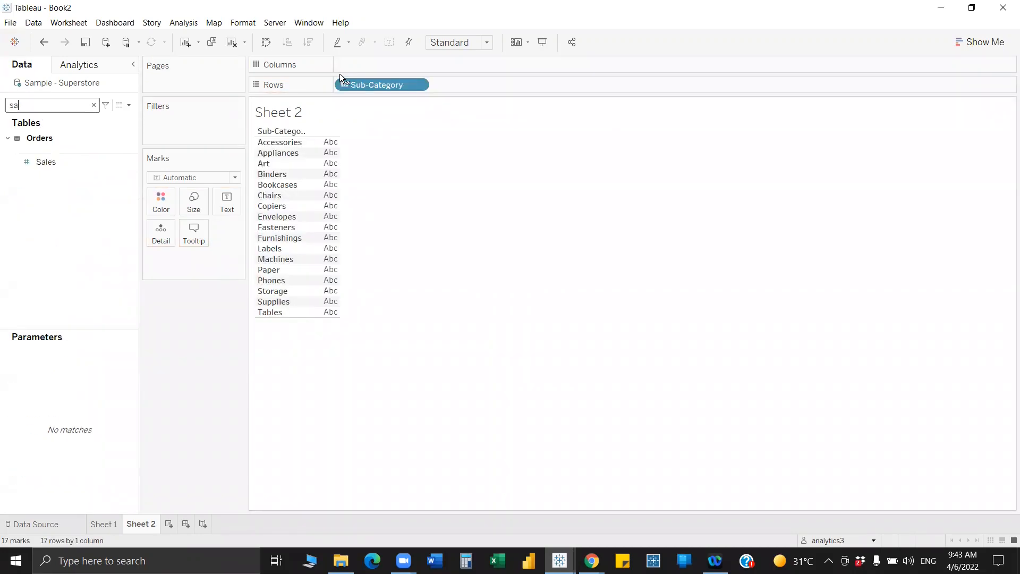
pyautogui.moveTo(340, 73); pyautogui.dragTo(343, 65)
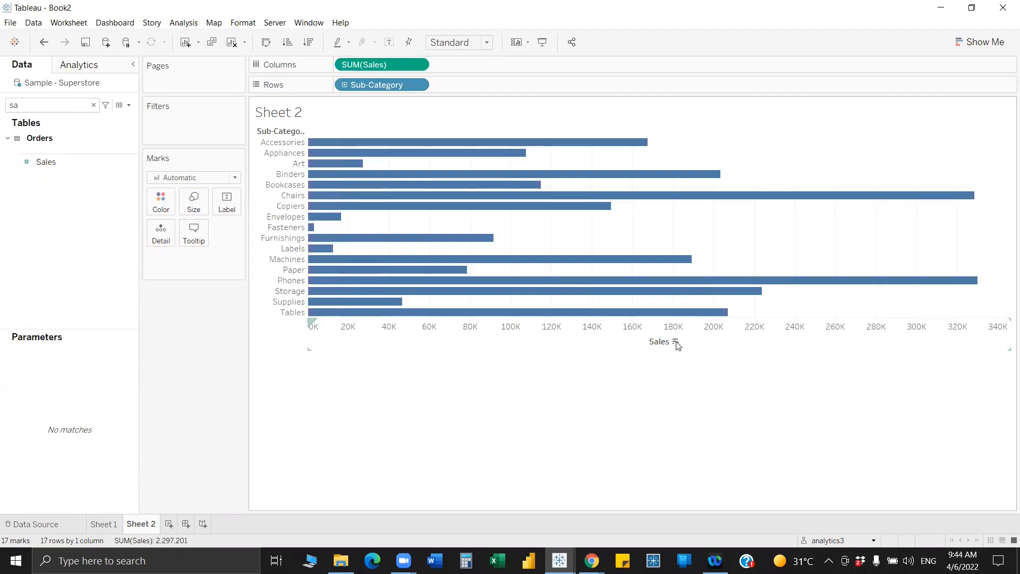
pyautogui.click(676, 342)
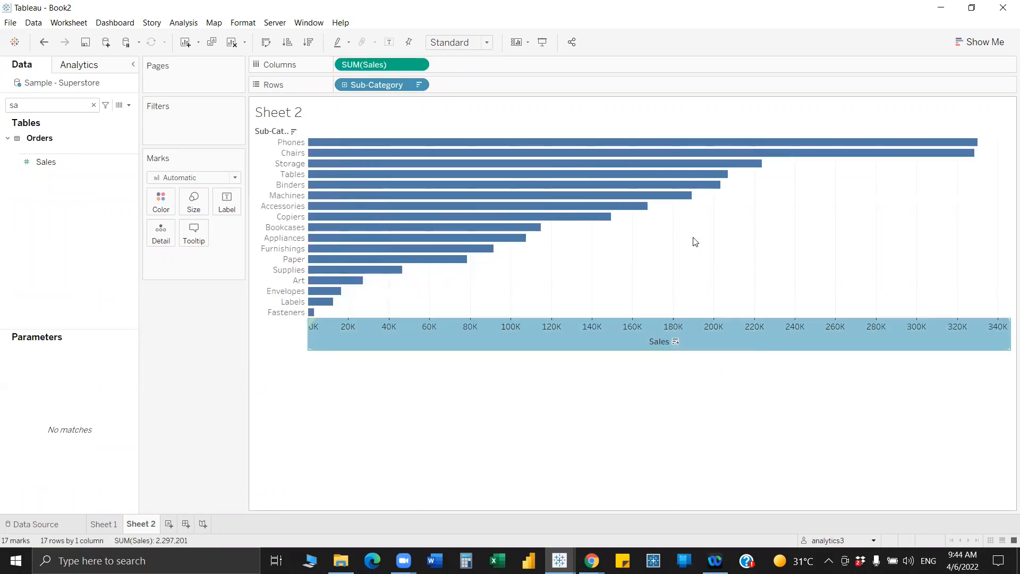
# Create a list parameter named Sub-Category Parameter from the Sub-Category field and show its control on the sheet.
pyautogui.doubleClick(30, 105)
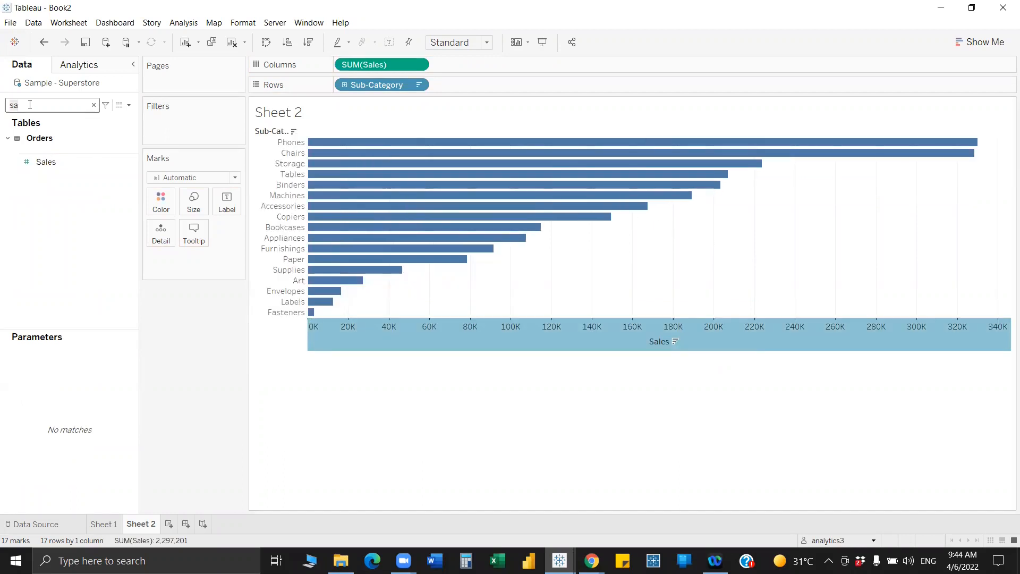
pyautogui.press('BackSpace')
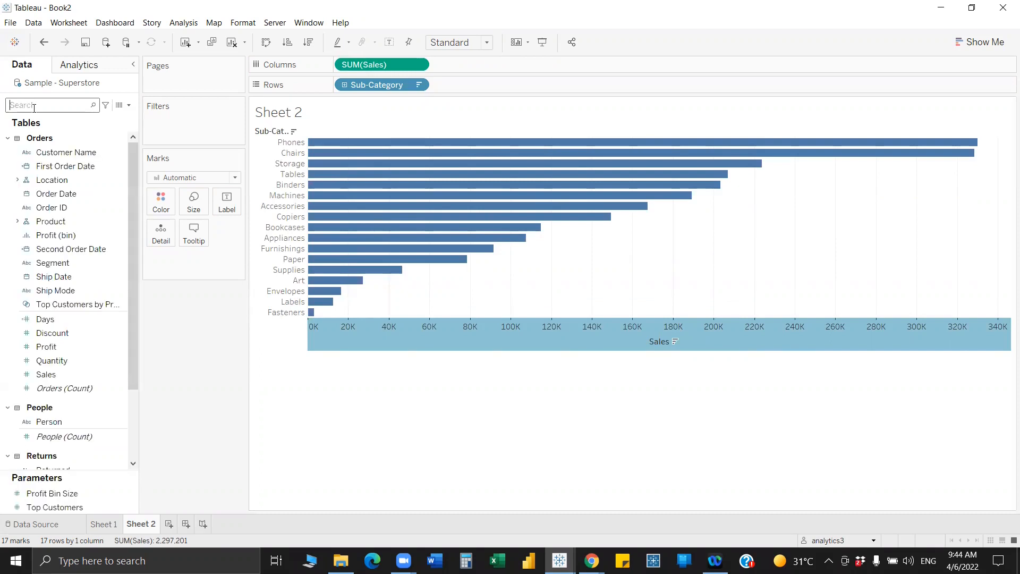
pyautogui.click(82, 225)
pyautogui.click(42, 166)
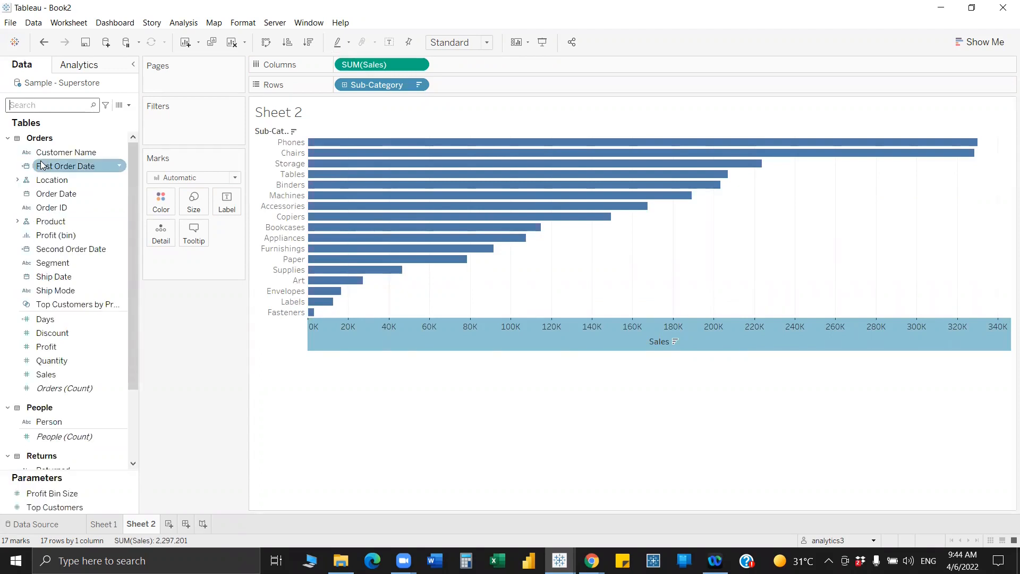
pyautogui.write('su')
pyautogui.rightClick(127, 164)
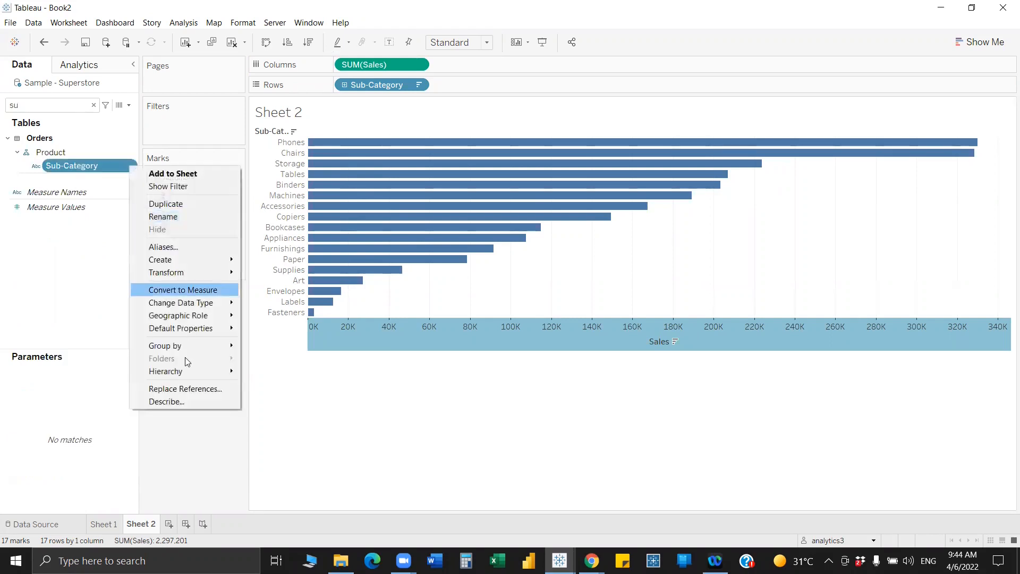
pyautogui.moveTo(215, 260)
pyautogui.click(278, 302)
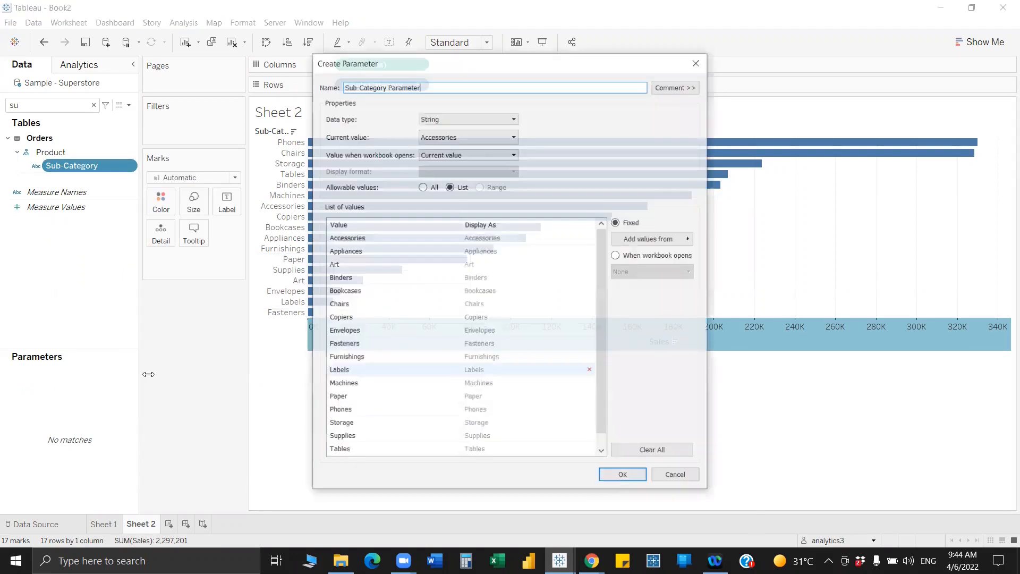
pyautogui.press('Return')
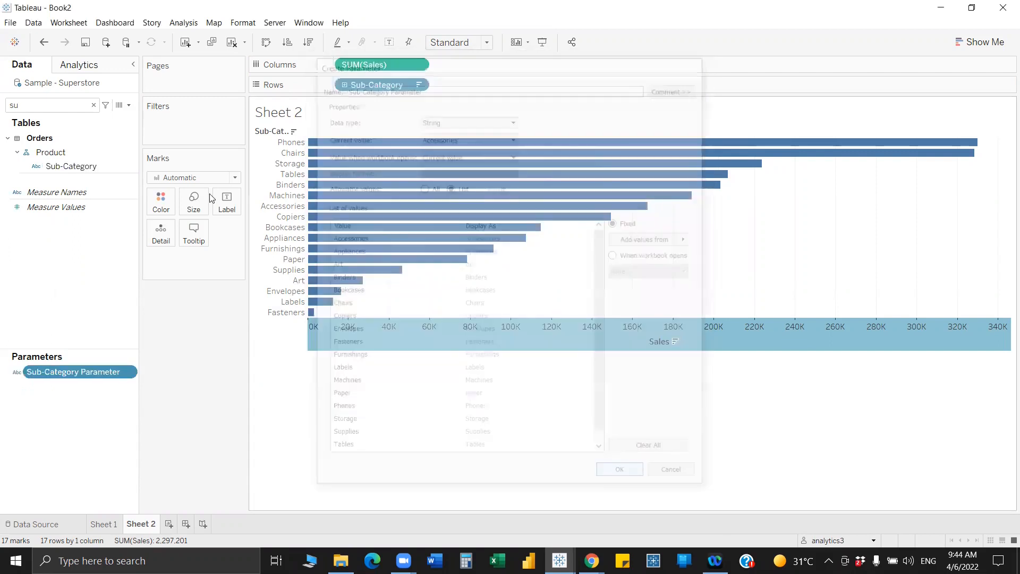
pyautogui.click(93, 105)
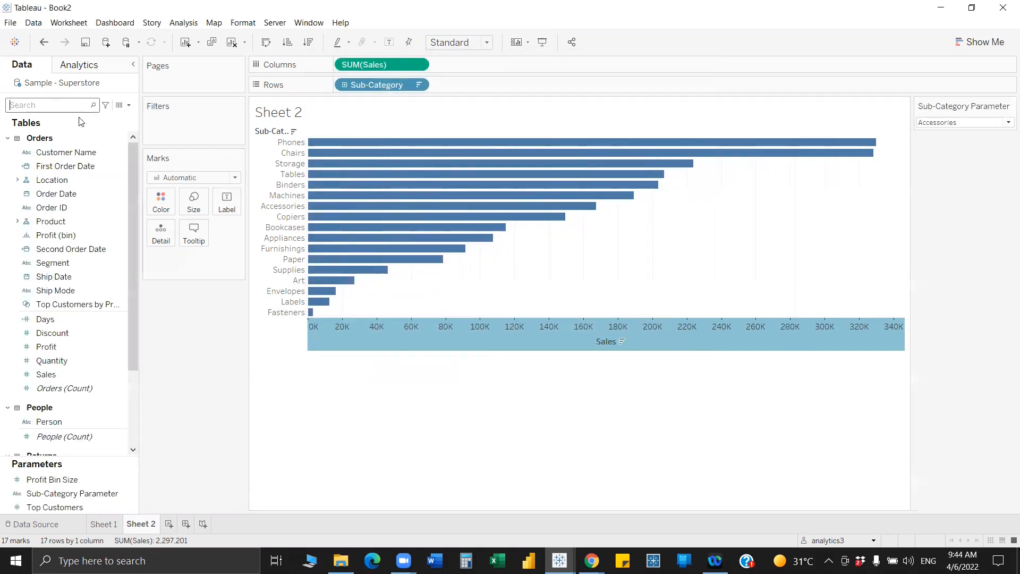
# Start a new calculated field named Selected Sales, opening its formula with if.
pyautogui.click(347, 256)
pyautogui.write('if')
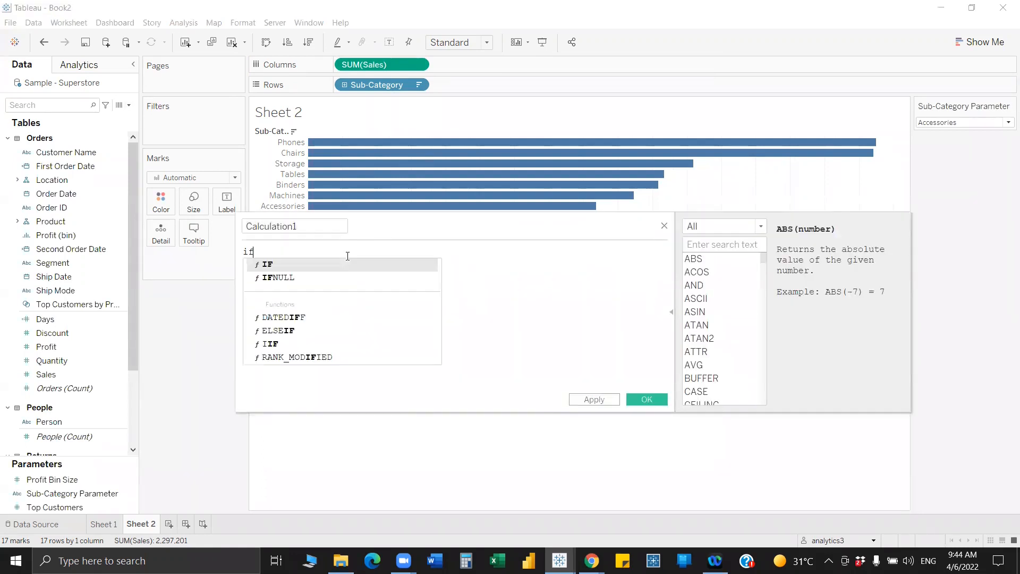
pyautogui.doubleClick(267, 226)
pyautogui.press('BackSpace')
pyautogui.write('Select')
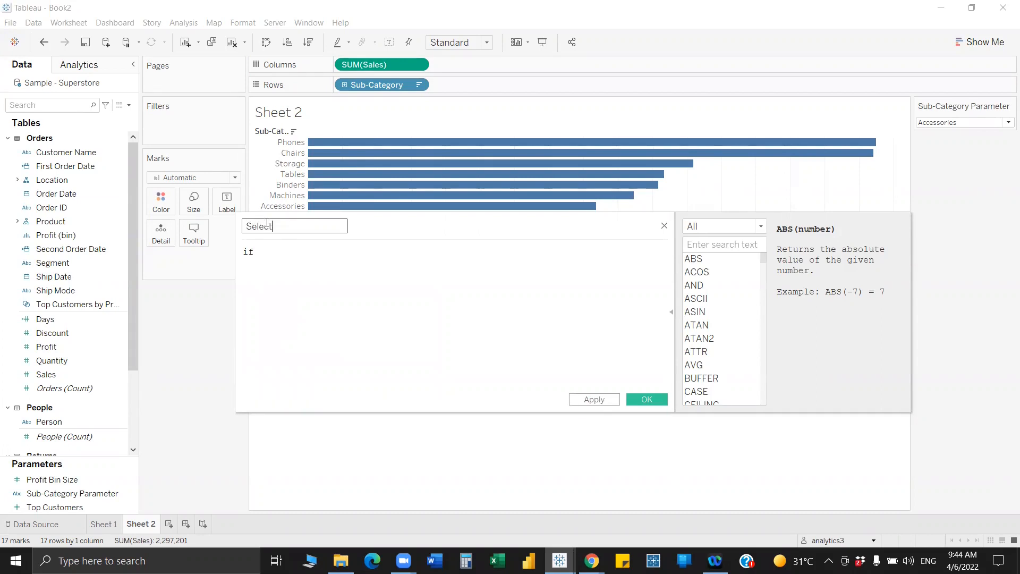
pyautogui.write('ed Sales')
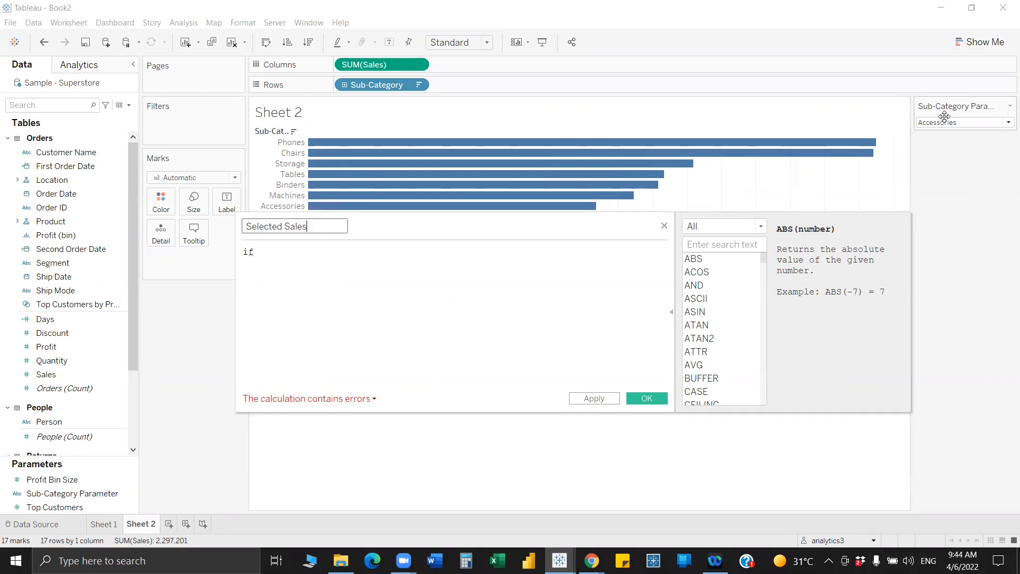
# Enter the condition [Sub-Category] = [Sub-Category Parameter] after the if in the Selected Sales formula.
pyautogui.click(345, 264)
pyautogui.write('sub')
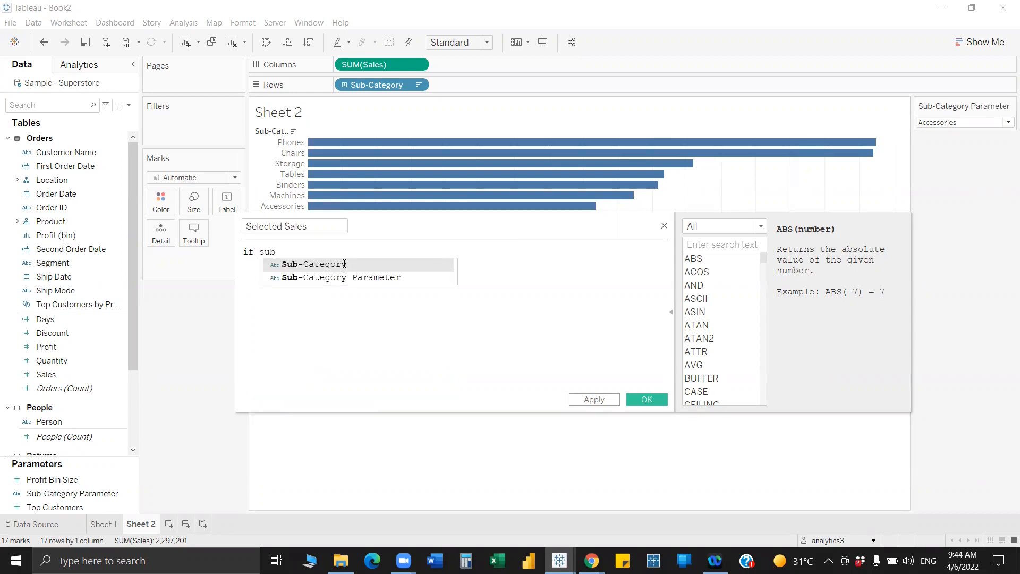
pyautogui.press('Return')
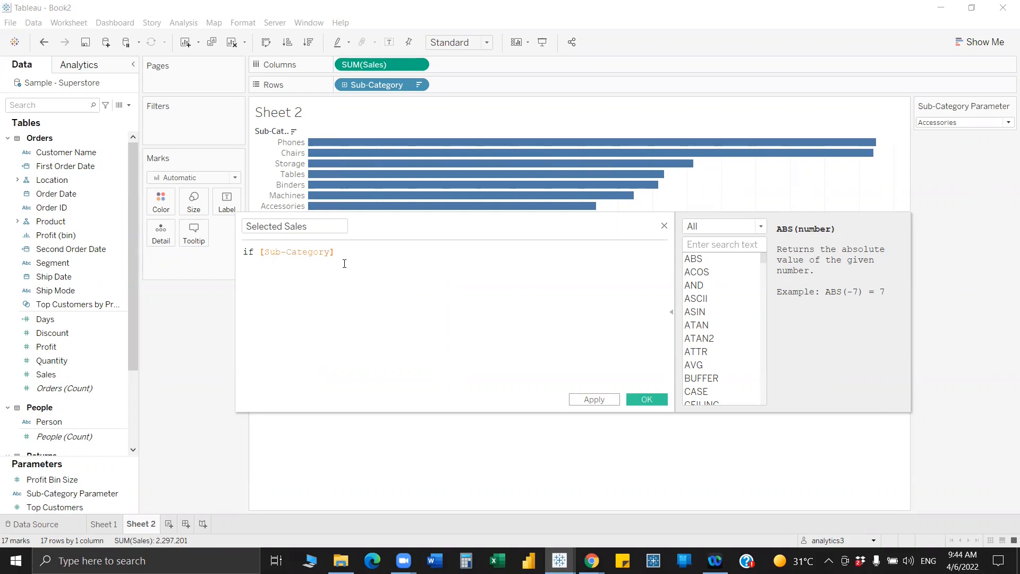
pyautogui.write('= sub')
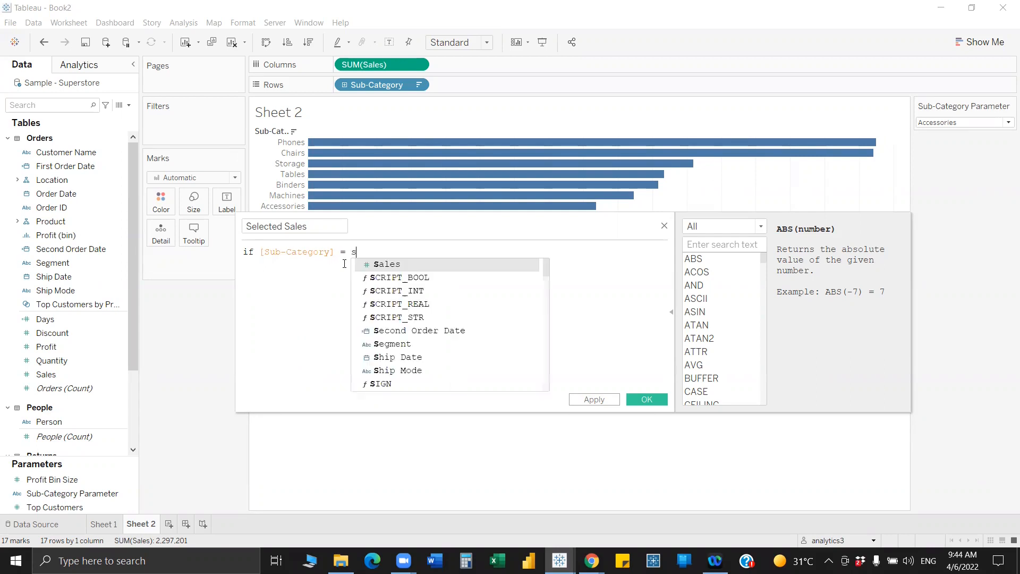
pyautogui.press('Down')
pyautogui.press('Return')
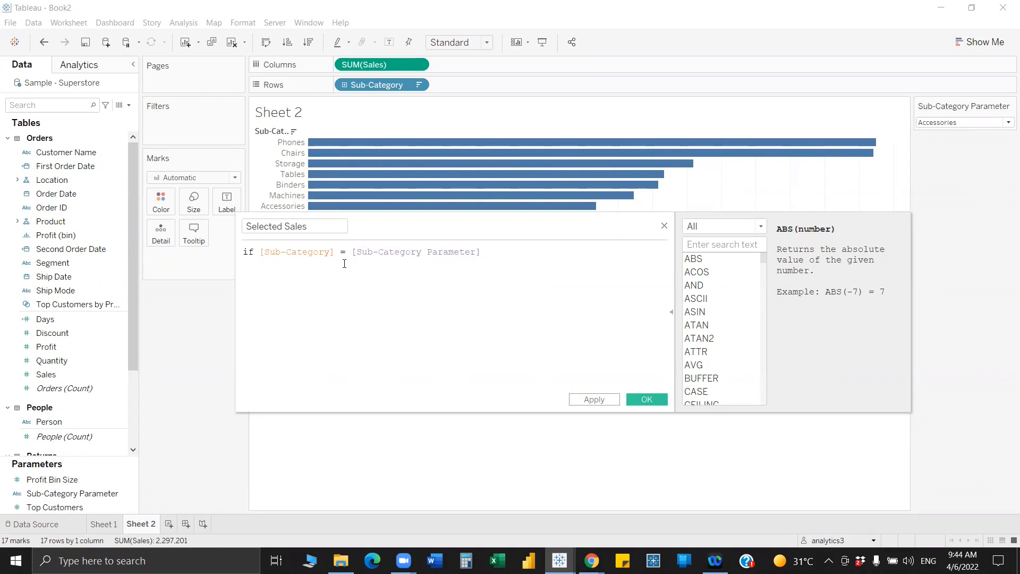
# Complete the Selected Sales formula with THEN [Sales] and END on separate lines.
pyautogui.press('Return')
pyautogui.write('th')
pyautogui.press('Return')
pyautogui.write('sale')
pyautogui.press('Return')
pyautogui.press('Return')
pyautogui.write('END')
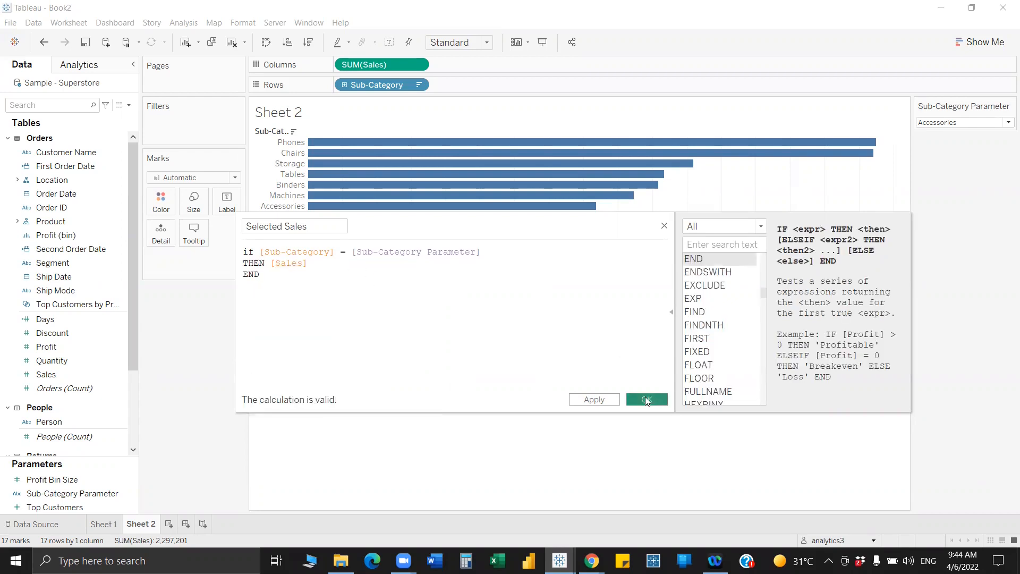
# Save the Selected Sales calculation and add it to the columns after Sales as a sum.
pyautogui.click(646, 399)
pyautogui.moveTo(375, 211); pyautogui.dragTo(519, 387)
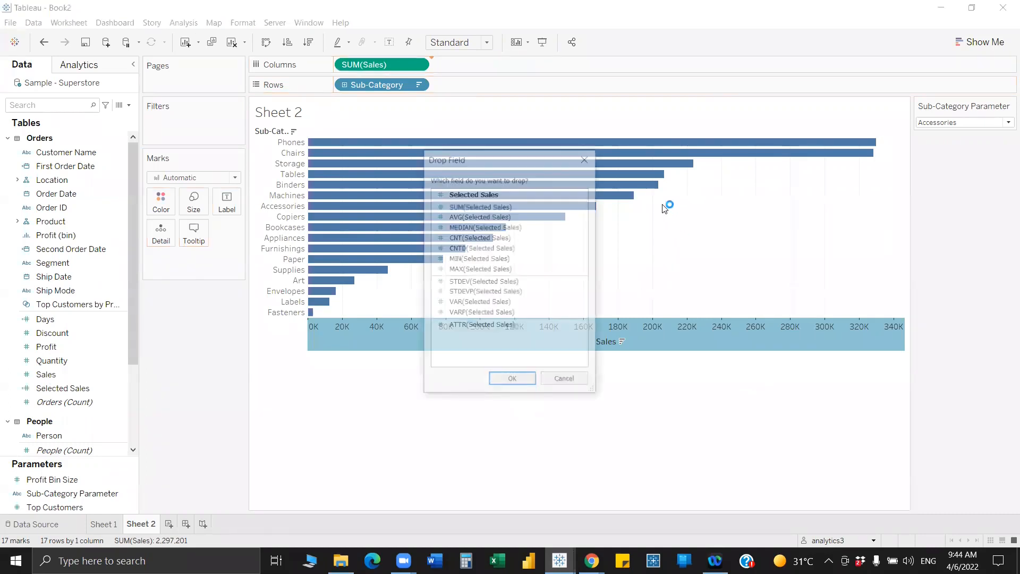
pyautogui.doubleClick(474, 195)
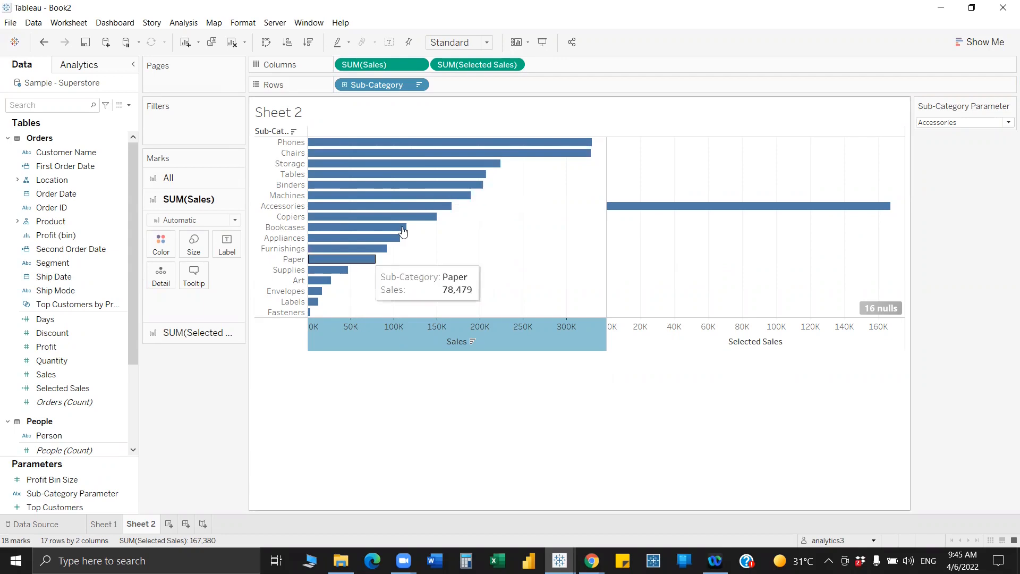
# Start a new calculated field with the formula { EXCLUDE [Sub-Category]:SUM([Selected Sales])}.
pyautogui.click(127, 107)
pyautogui.click(79, 120)
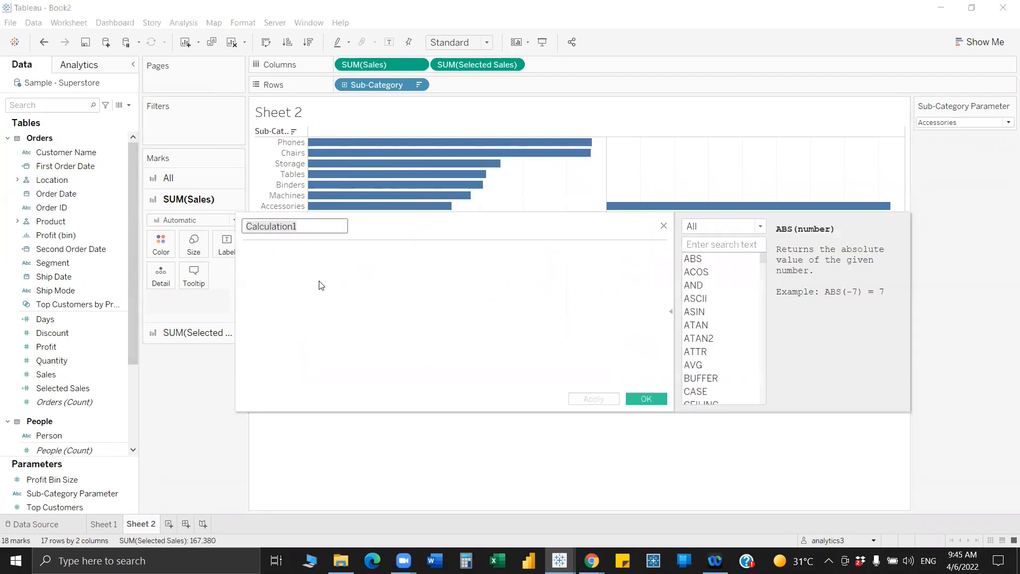
pyautogui.click(320, 281)
pyautogui.write('e')
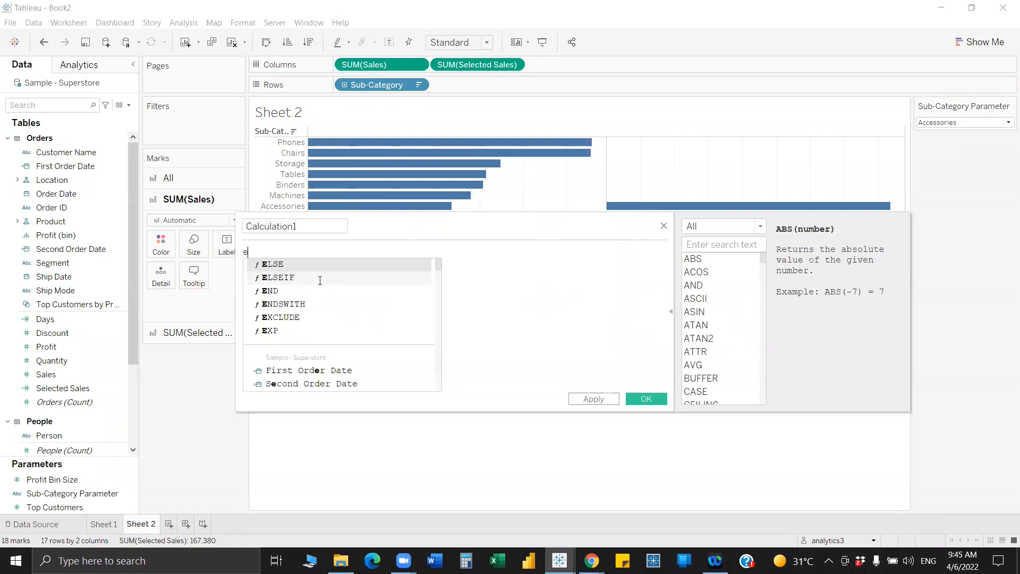
pyautogui.write('xcl')
pyautogui.press('Return')
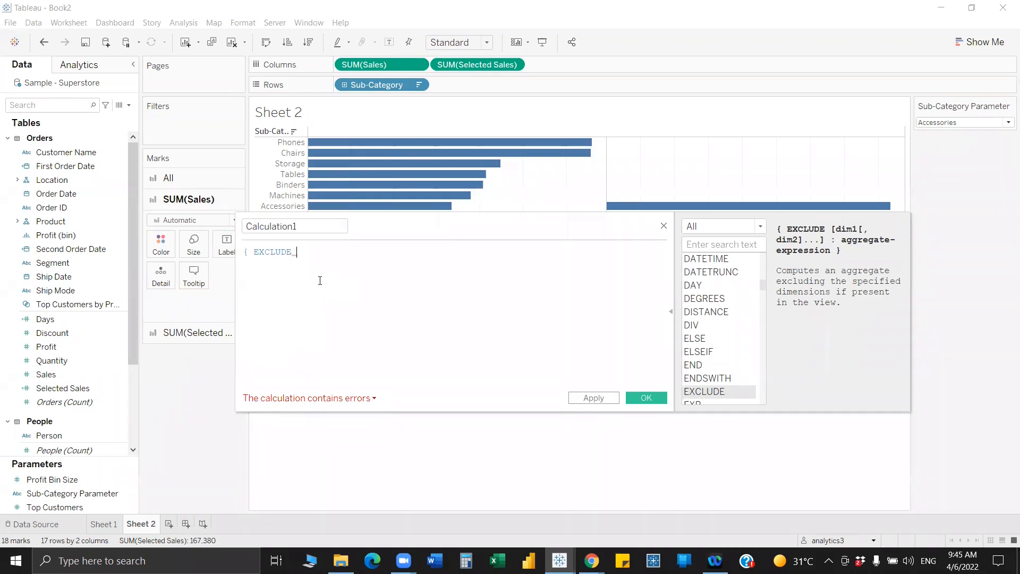
pyautogui.write('su')
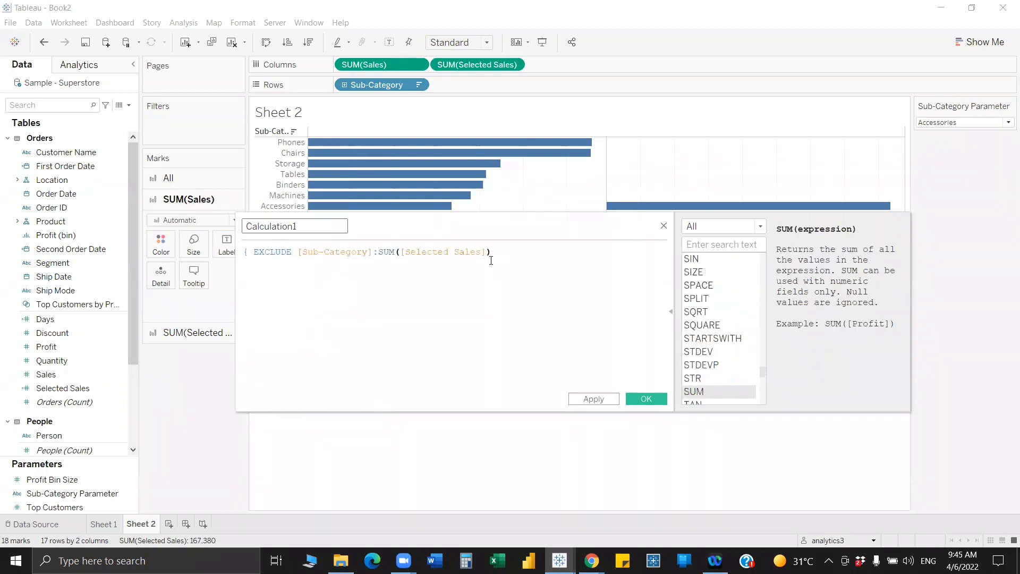
pyautogui.write('}')
# Name the EXCLUDE calculation Ex selected Sales and save it.
pyautogui.doubleClick(289, 219)
pyautogui.write('Ex sele')
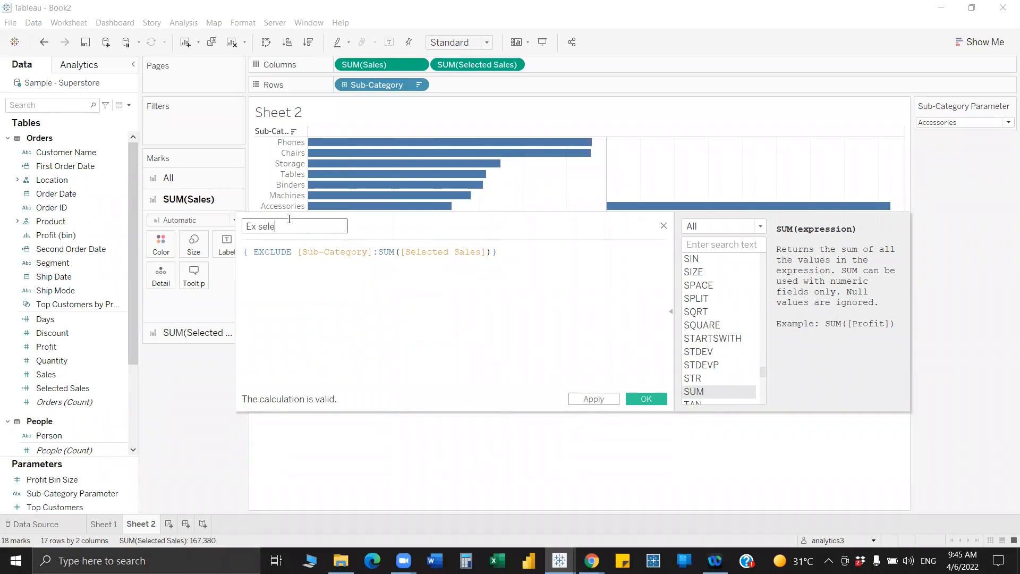
pyautogui.write('cted Sales')
pyautogui.click(631, 393)
# Add Ex selected Sales to the columns after Selected Sales, aggregated as a sum.
pyautogui.moveTo(97, 437); pyautogui.dragTo(513, 216)
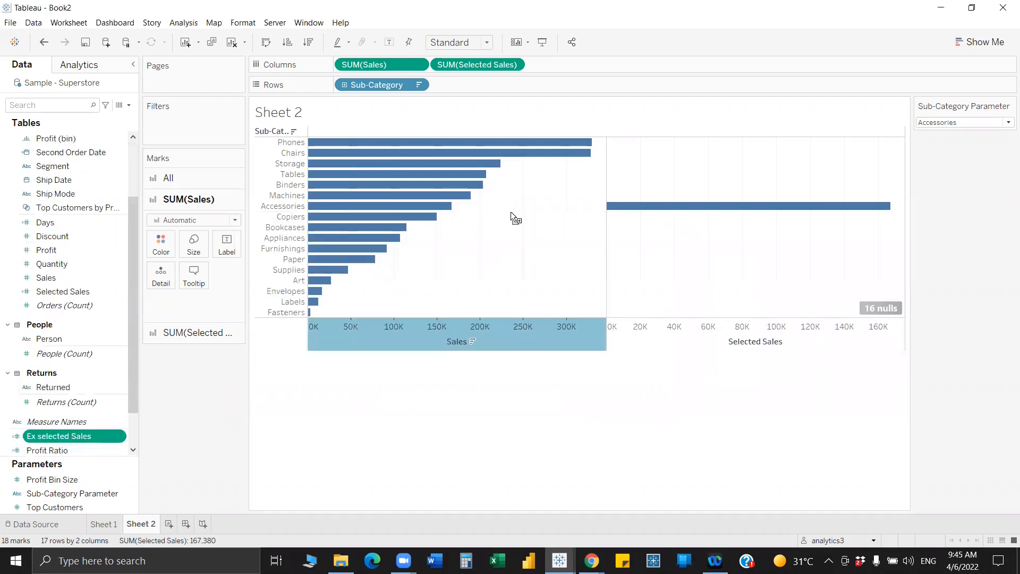
pyautogui.moveTo(607, 115); pyautogui.dragTo(606, 75)
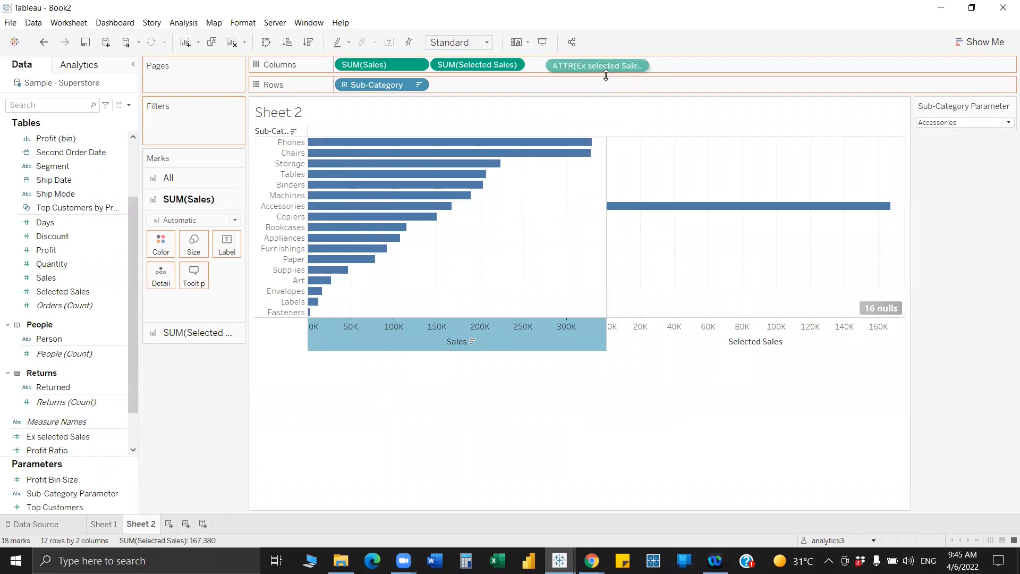
pyautogui.moveTo(606, 75); pyautogui.dragTo(588, 64)
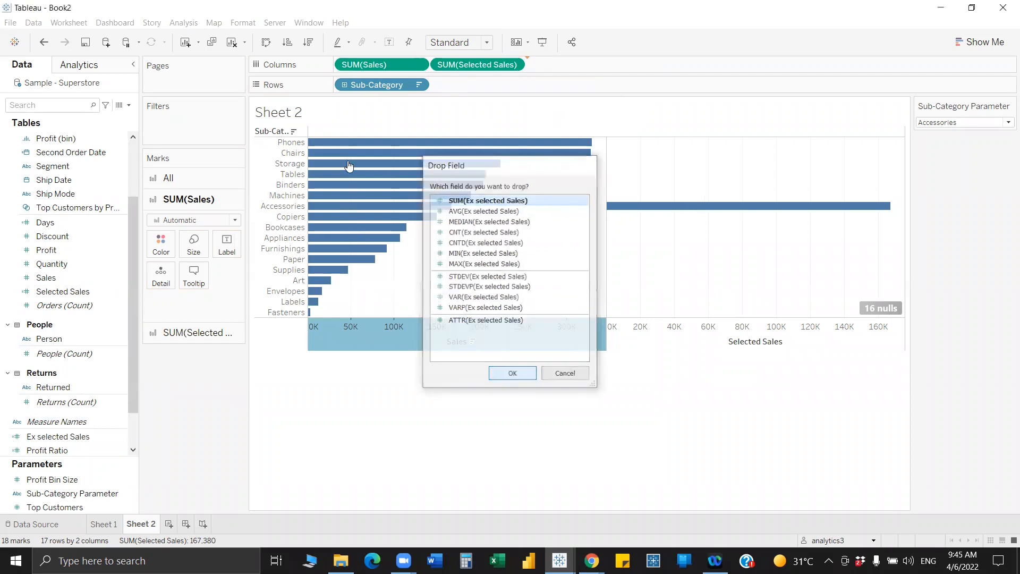
pyautogui.press('Return')
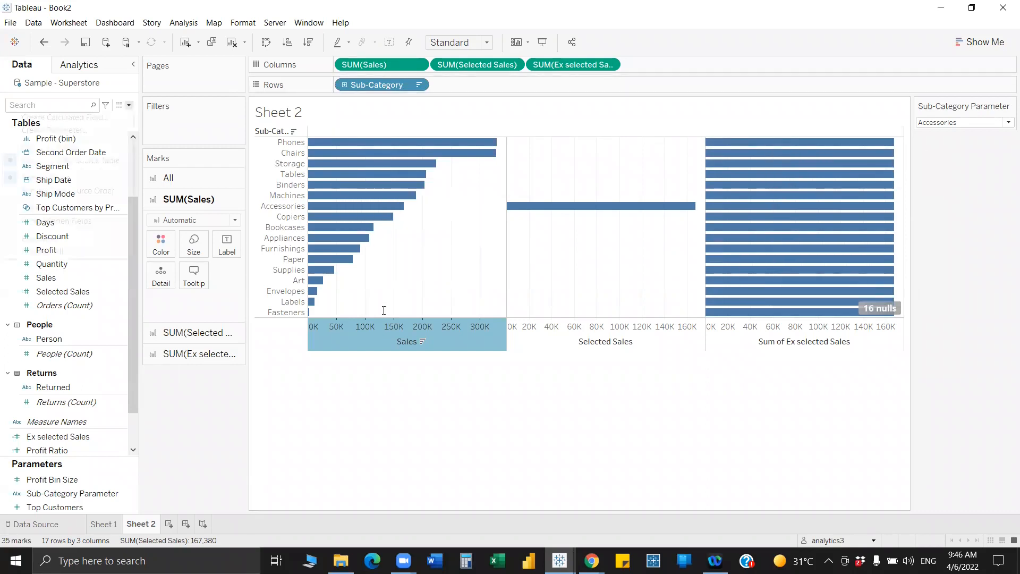
# Create a calculated field named Difference with the formula SUM([Sales])-SUM([Ex selected Sales]).
pyautogui.click(64, 117)
pyautogui.write('Differ')
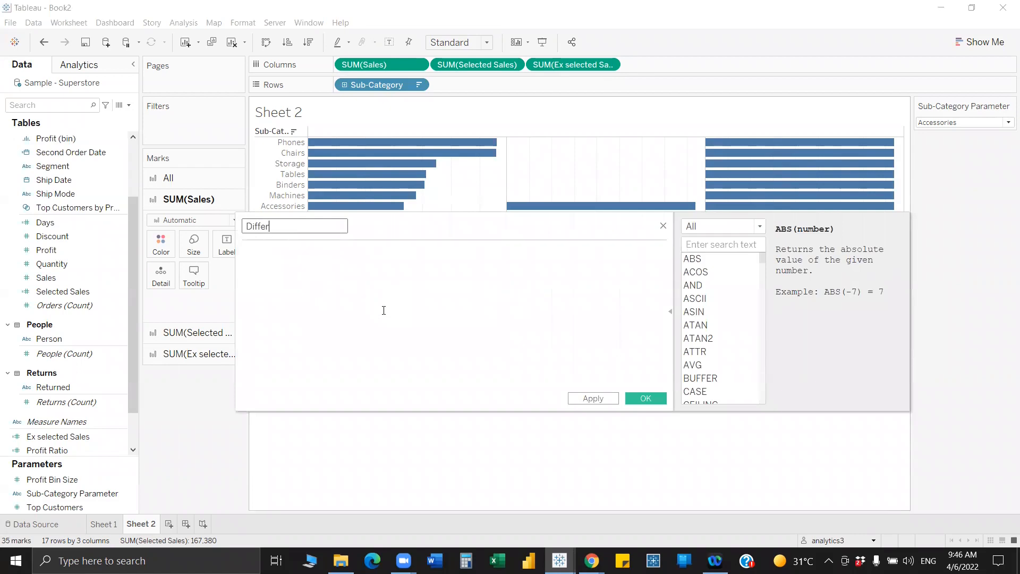
pyautogui.write('ence')
pyautogui.click(419, 264)
pyautogui.moveTo(364, 64); pyautogui.dragTo(319, 254)
pyautogui.write('-')
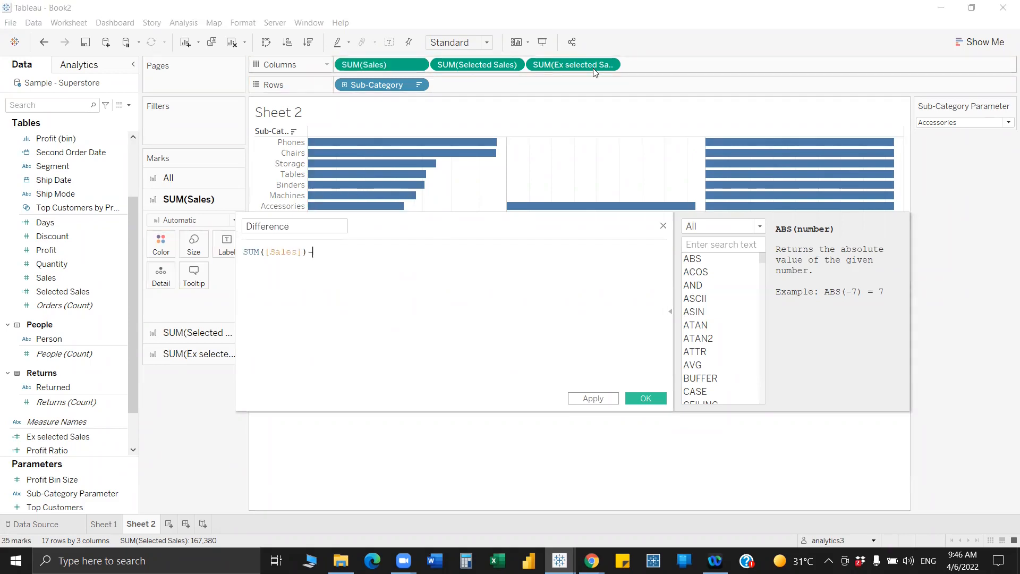
pyautogui.moveTo(568, 66); pyautogui.dragTo(608, 355)
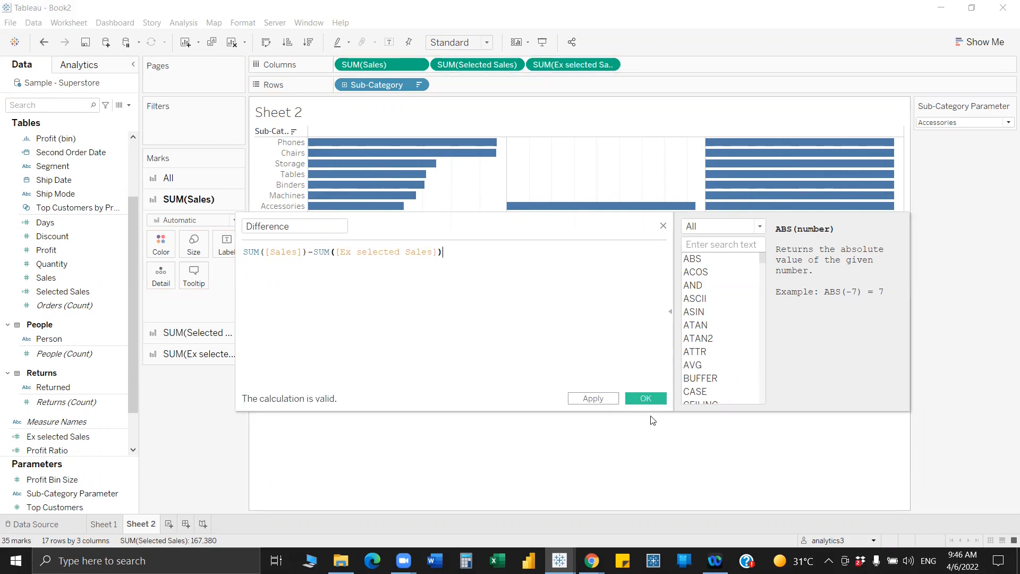
pyautogui.click(645, 398)
# Place Difference in the columns before Sales and remove the Ex selected Sales sum from the columns.
pyautogui.moveTo(64, 437); pyautogui.dragTo(512, 231)
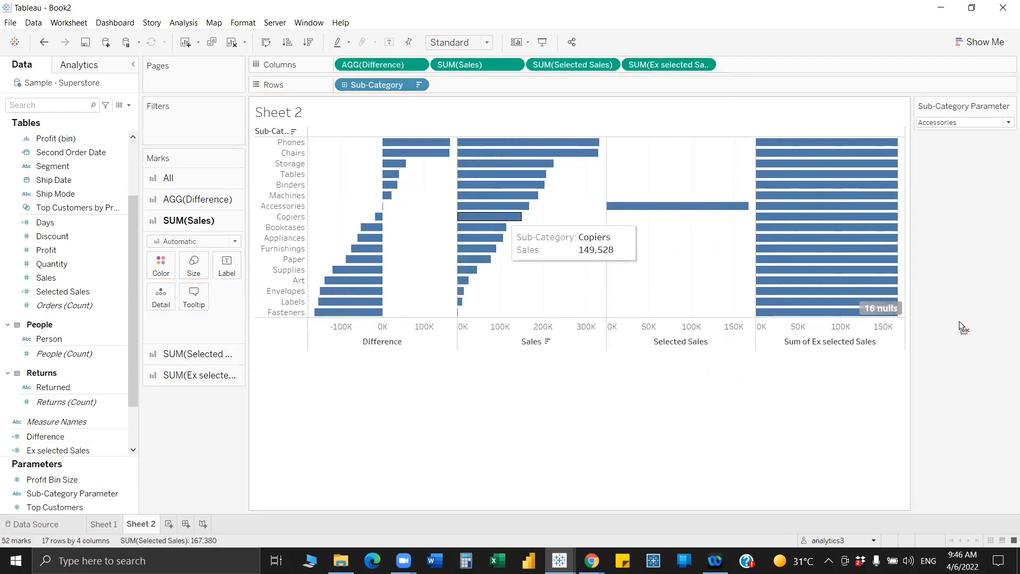
pyautogui.moveTo(95, 403); pyautogui.dragTo(94, 403)
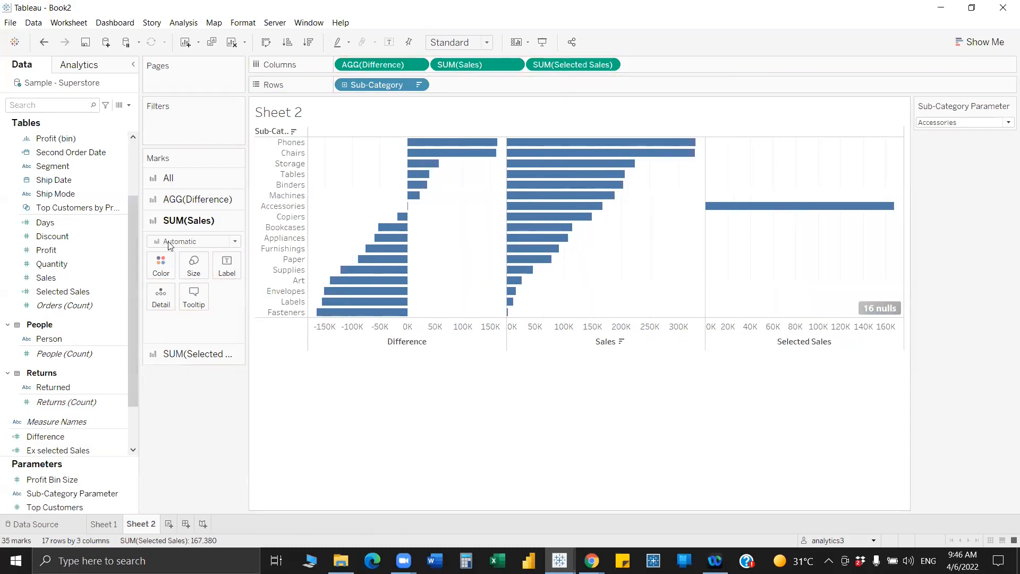
# Colour the Sales bars white and give them a grey border.
pyautogui.click(194, 241)
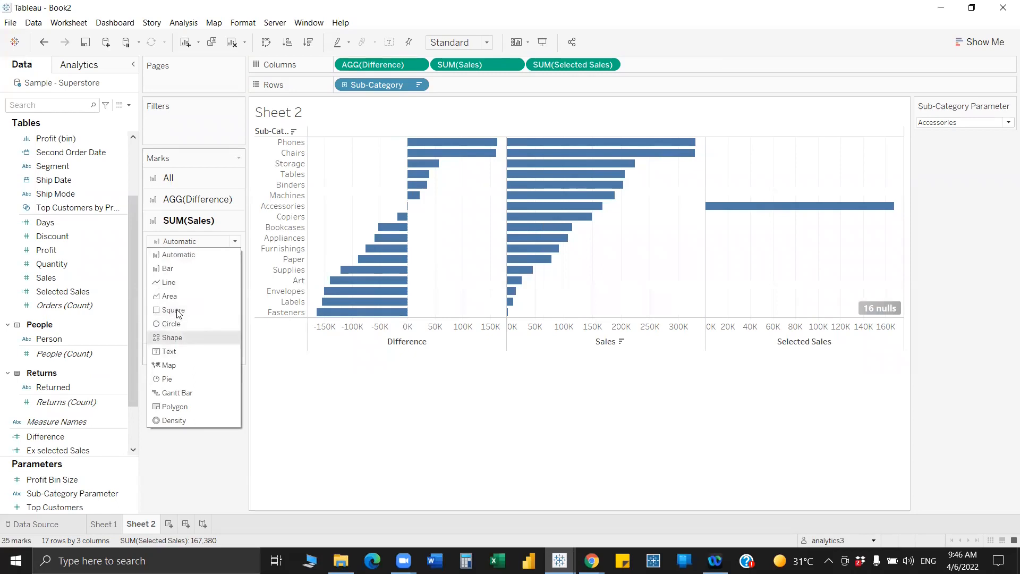
pyautogui.click(157, 258)
pyautogui.click(160, 263)
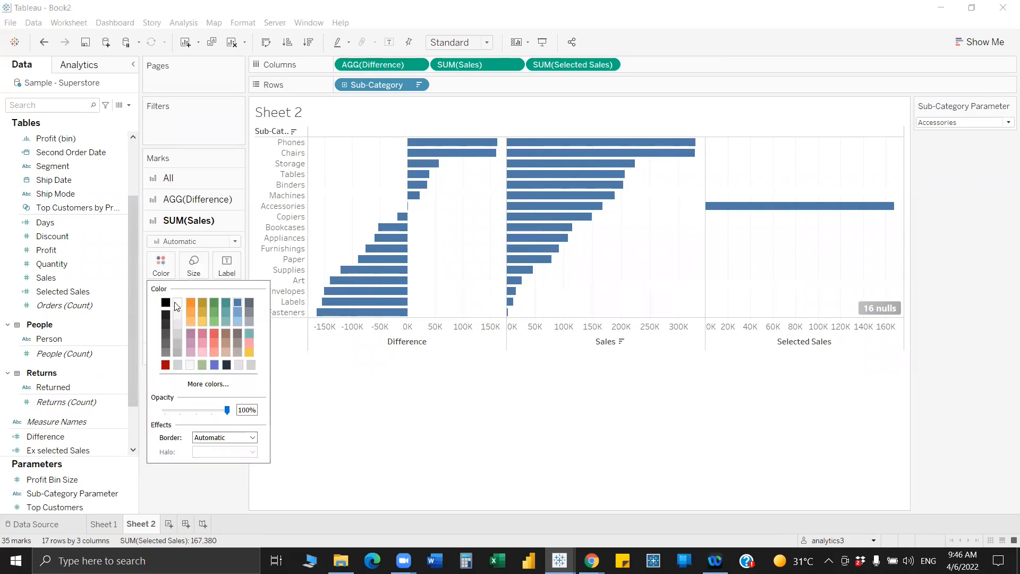
pyautogui.click(177, 304)
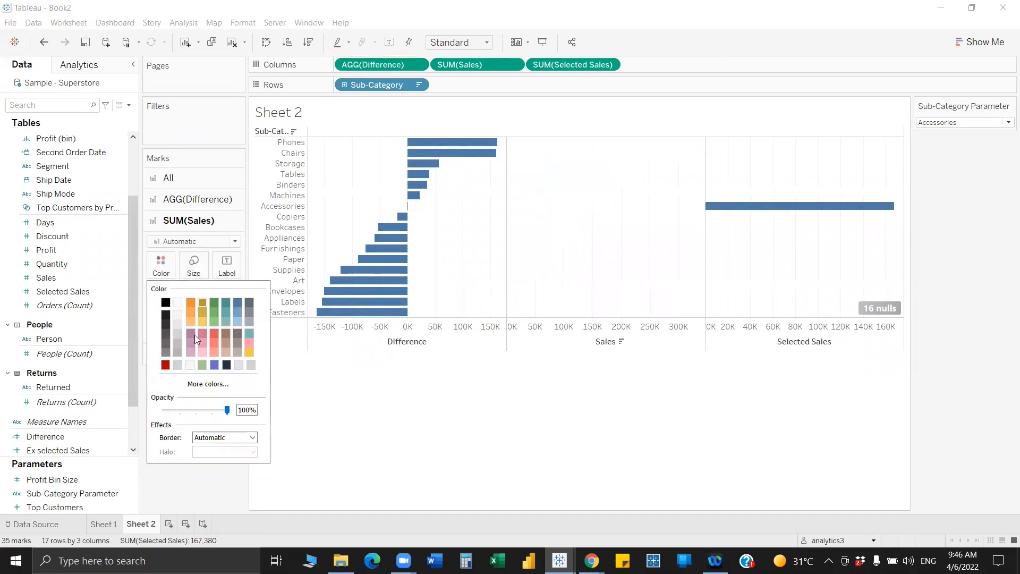
pyautogui.click(217, 438)
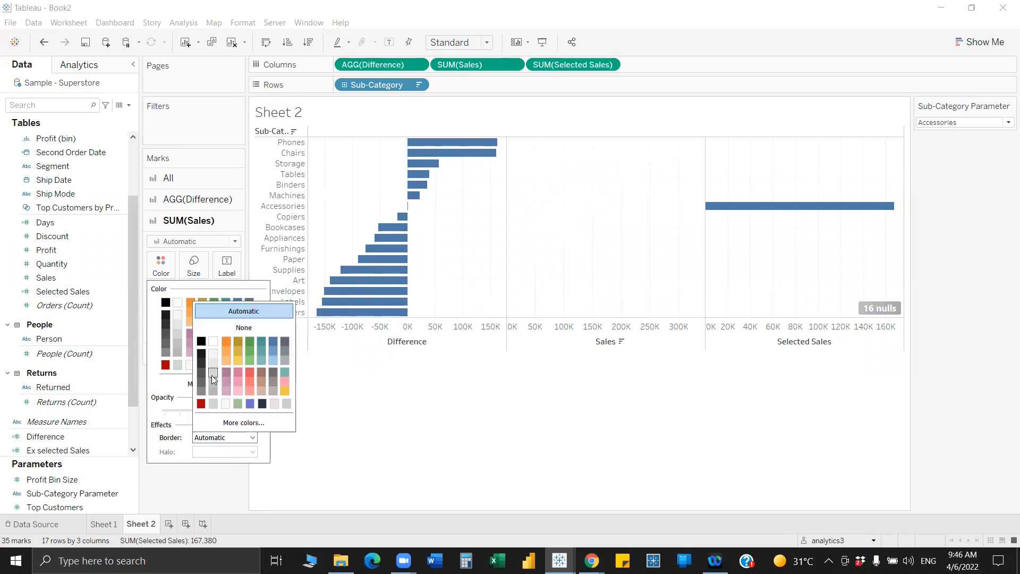
pyautogui.click(212, 375)
pyautogui.click(216, 384)
pyautogui.click(583, 385)
# Combine Selected Sales with Sales on a dual axis and change the mark type of all measures to Bar.
pyautogui.rightClick(763, 336)
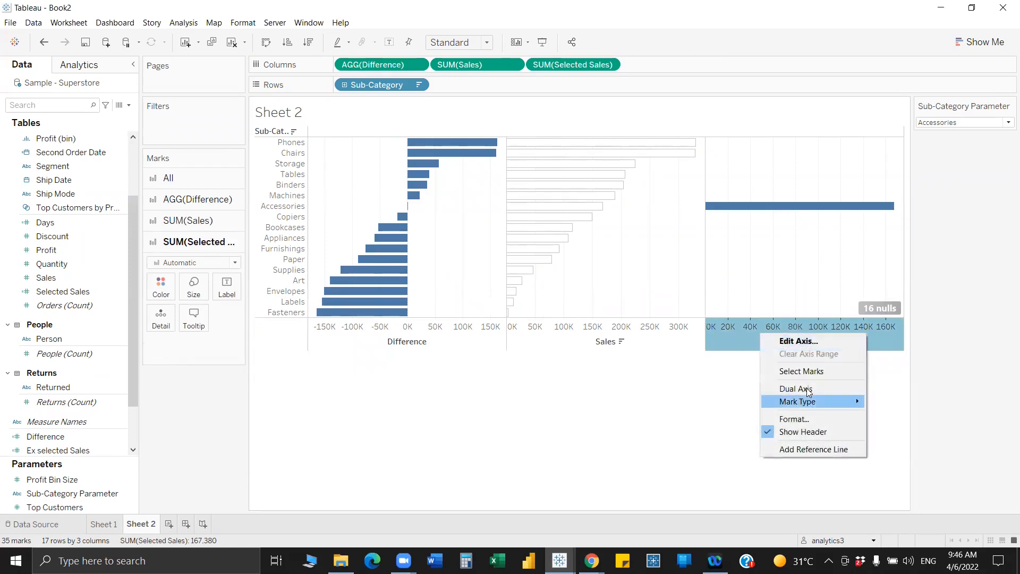
pyautogui.click(796, 388)
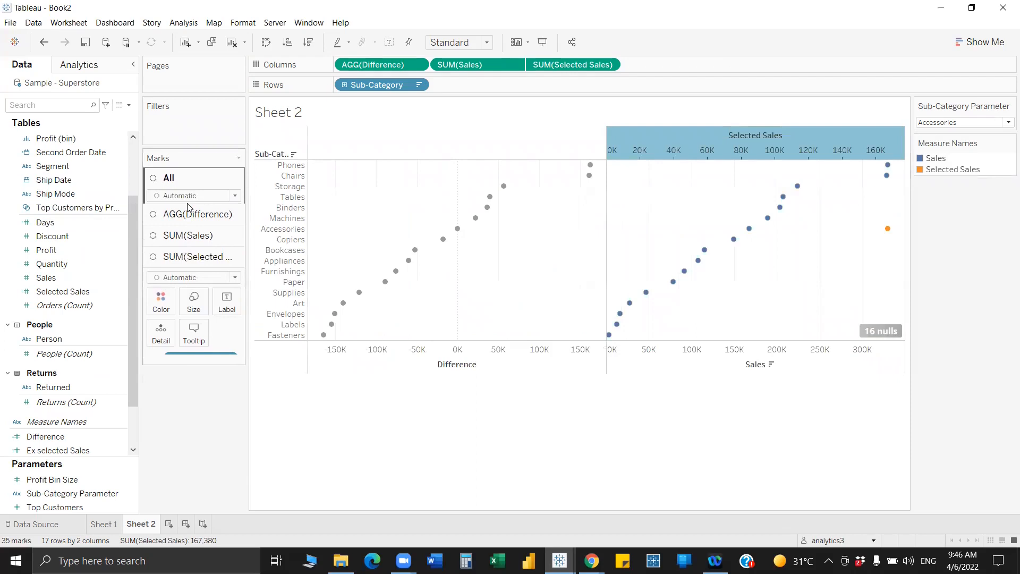
pyautogui.click(189, 198)
pyautogui.click(176, 226)
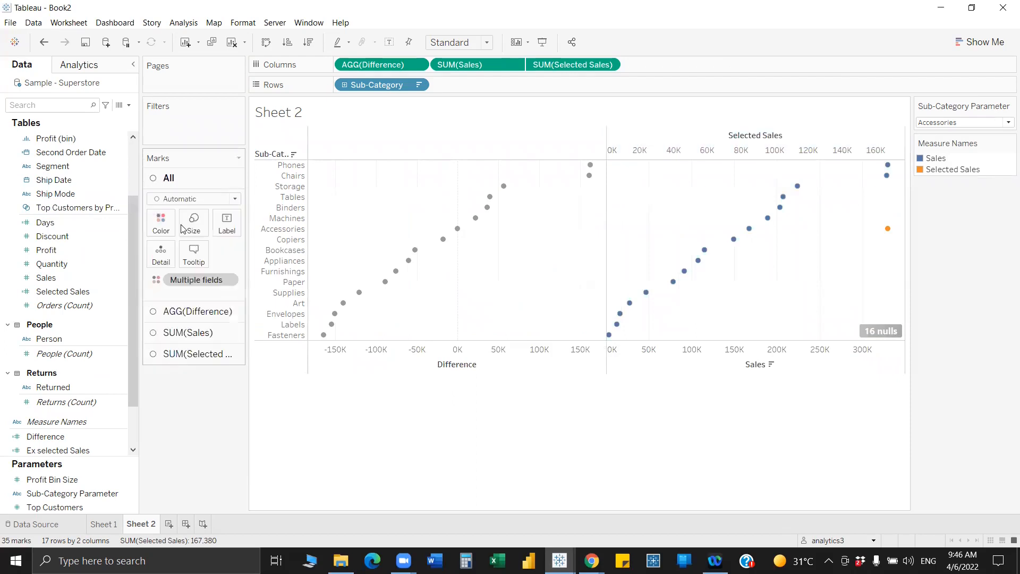
# Synchronize the Sales and Selected Sales axes and colour the Selected Sales bars grey.
pyautogui.rightClick(710, 348)
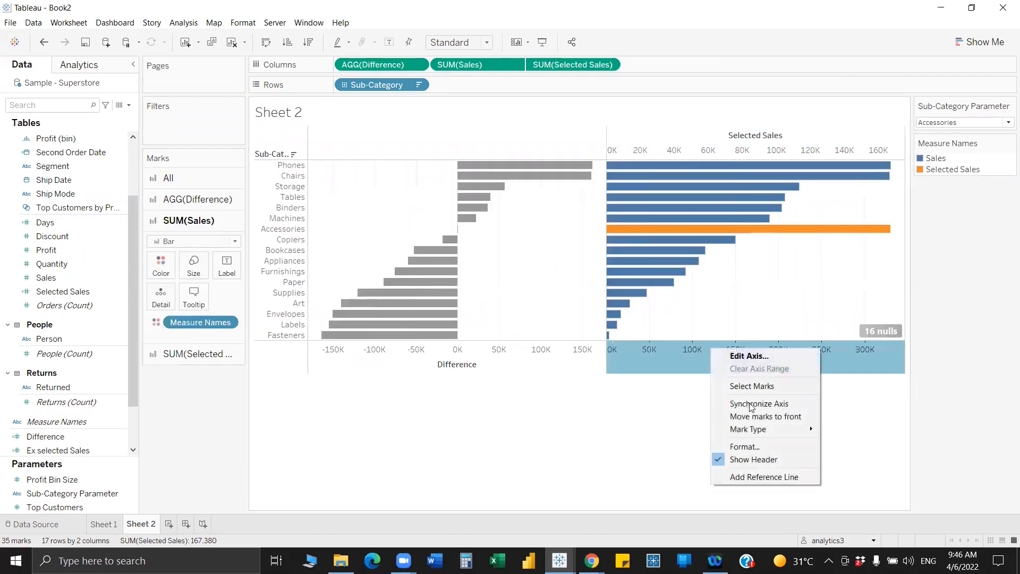
pyautogui.click(755, 404)
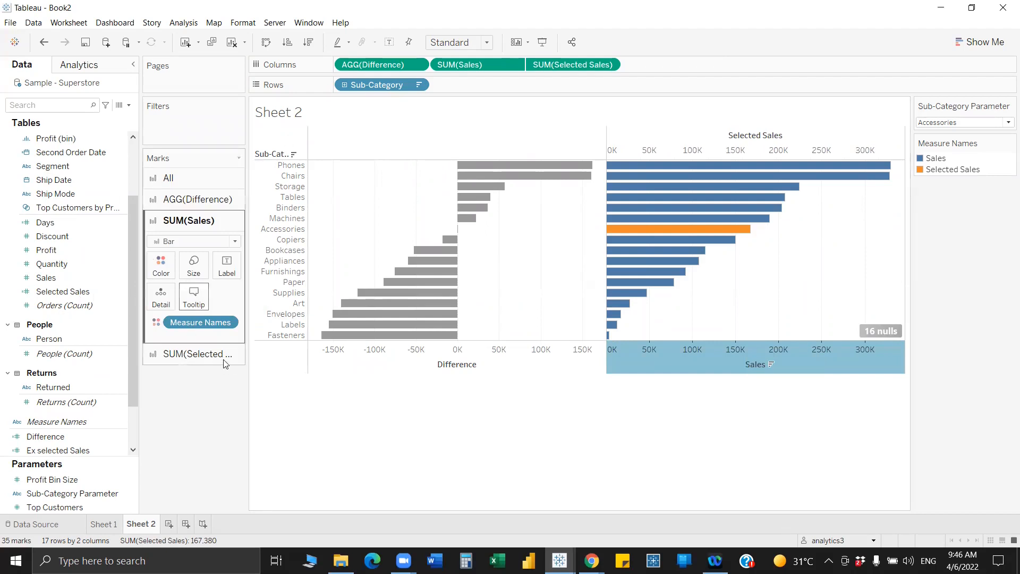
pyautogui.click(160, 289)
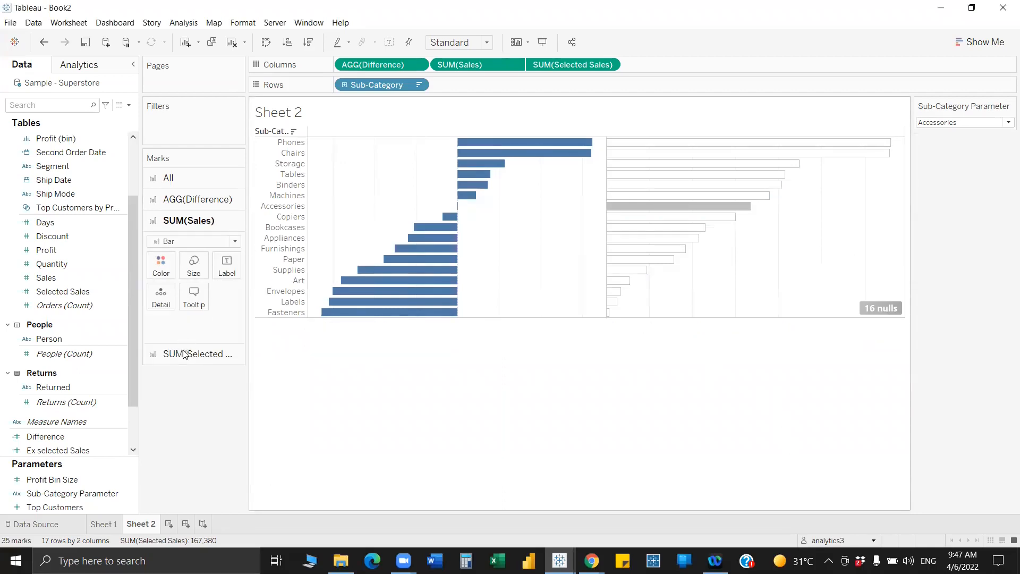
# Colour the Difference bars by the Difference field while keeping it in the columns, and set the Sub-Category Parameter to Binders.
pyautogui.click(187, 199)
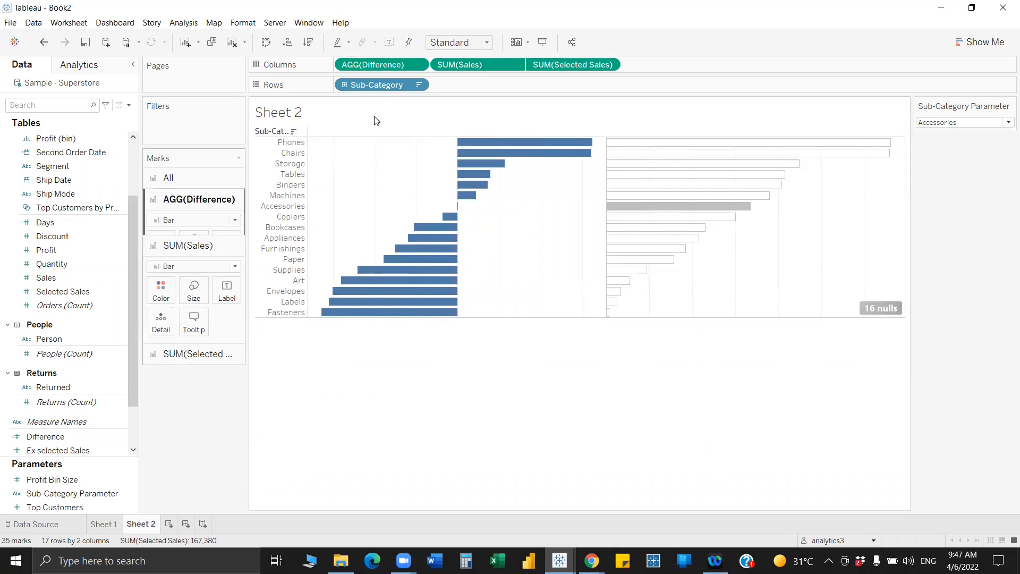
pyautogui.moveTo(369, 62); pyautogui.dragTo(163, 240)
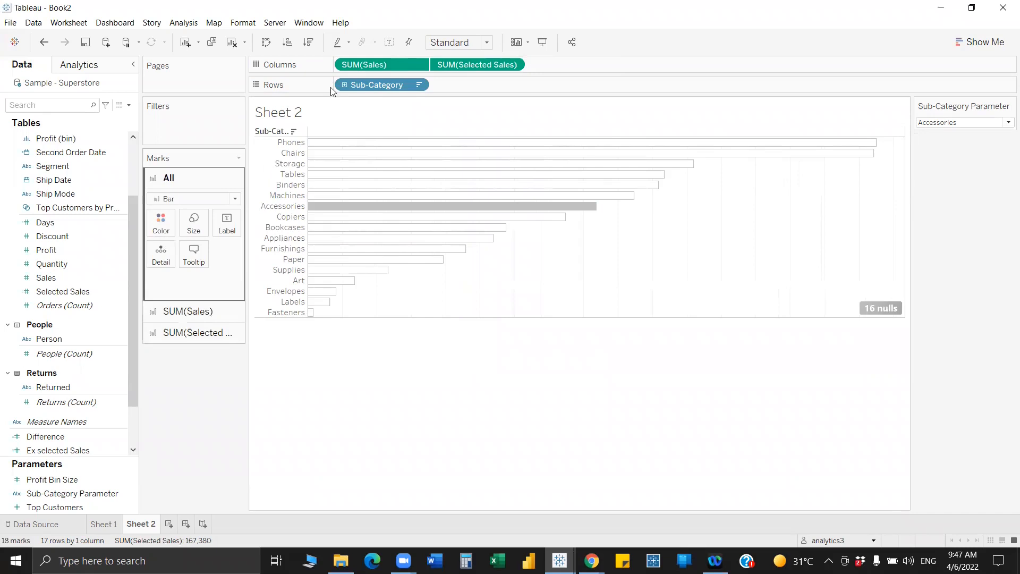
pyautogui.hotkey('ctrl', 'z')
pyautogui.moveTo(388, 70); pyautogui.dragTo(162, 245)
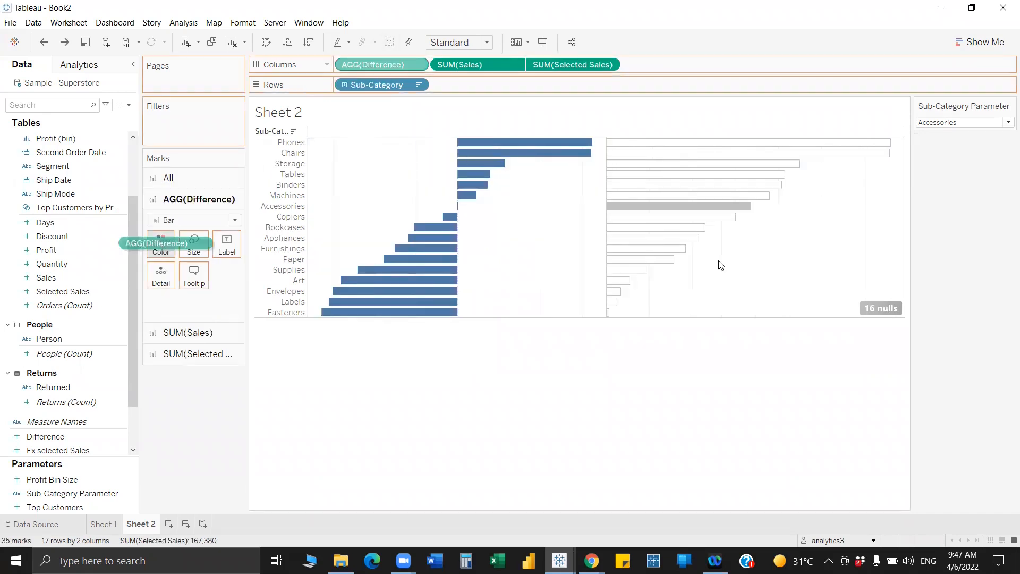
pyautogui.click(957, 123)
pyautogui.click(951, 177)
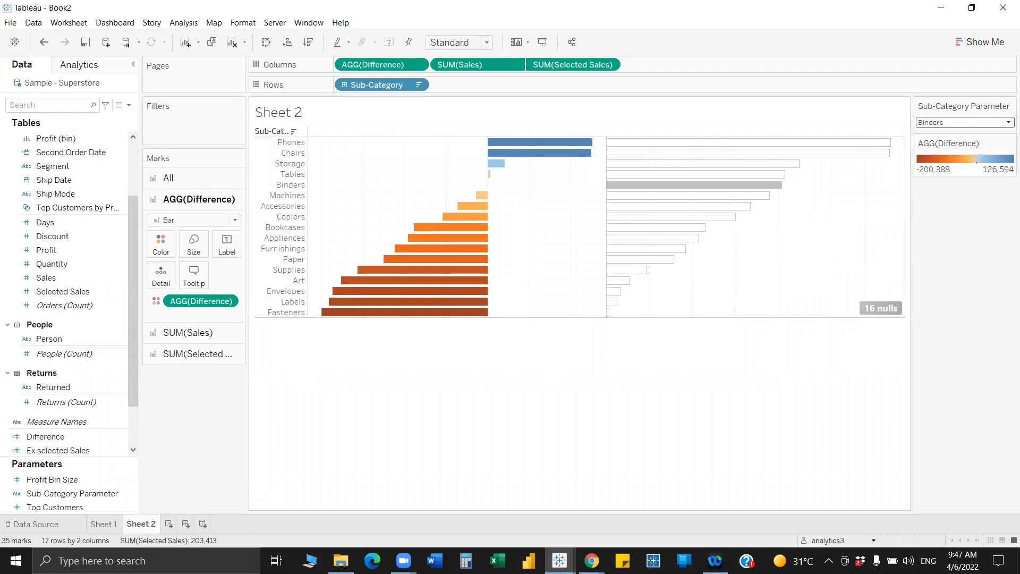
# Create a new worksheet and place Order Date in the columns as WEEKDAY(Order Date).
pyautogui.click(169, 524)
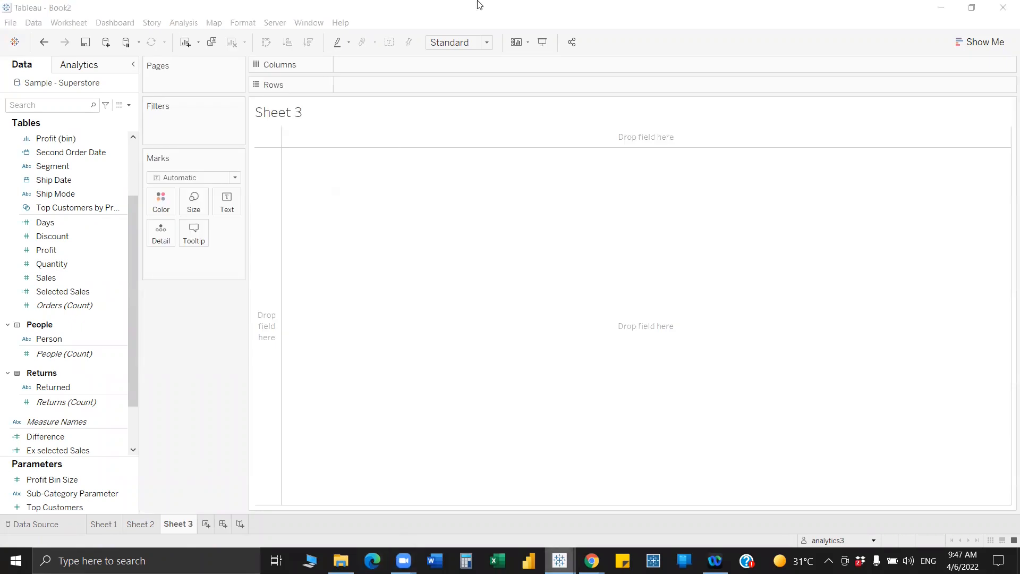
pyautogui.moveTo(560, 561)
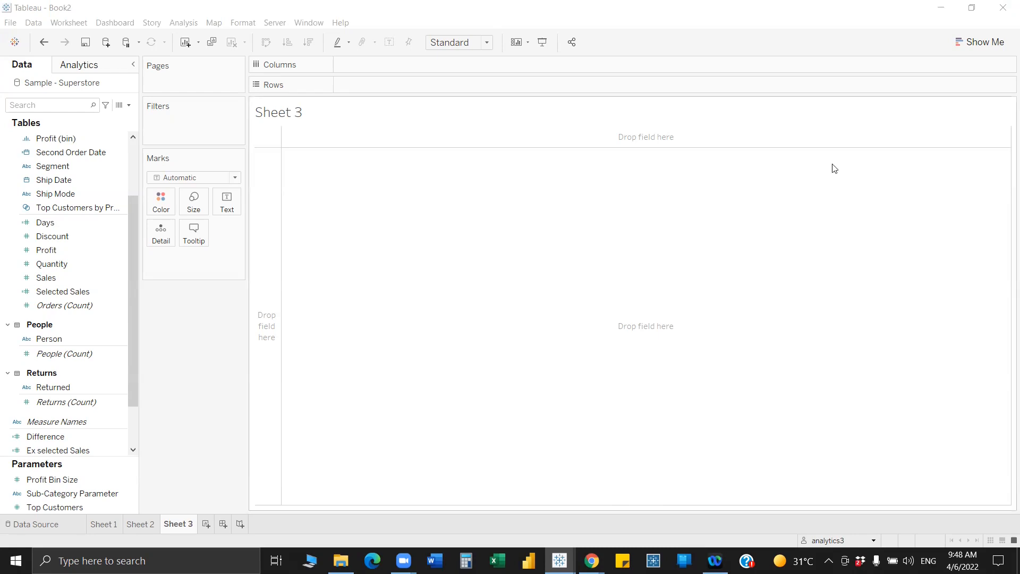
pyautogui.click(61, 106)
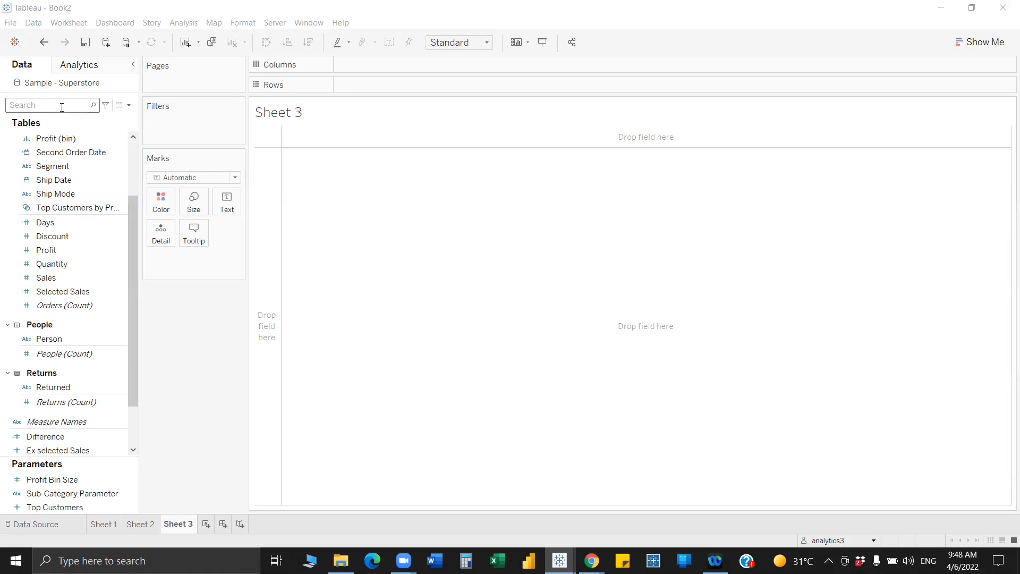
pyautogui.write('ord')
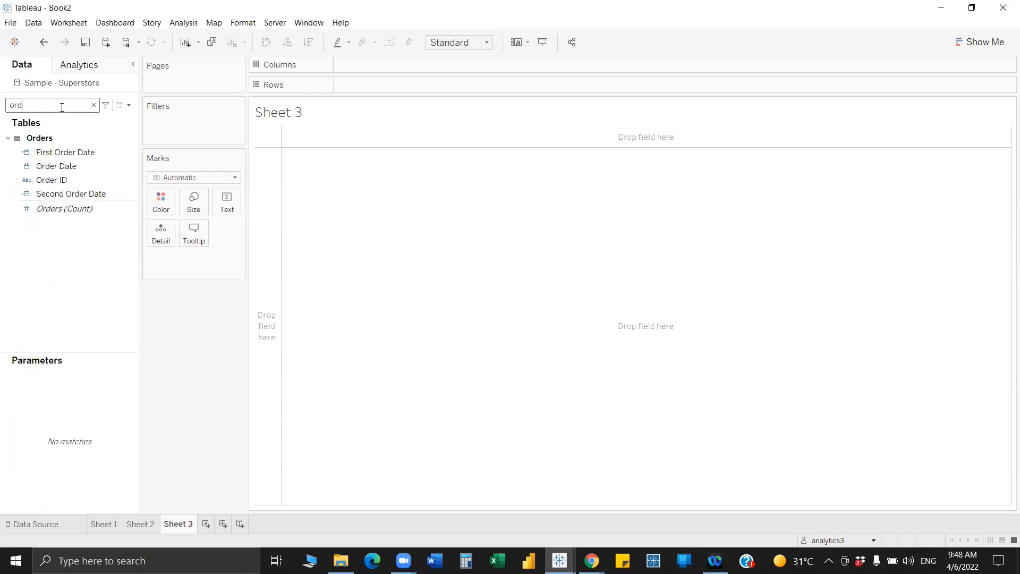
pyautogui.moveTo(83, 164); pyautogui.dragTo(376, 70)
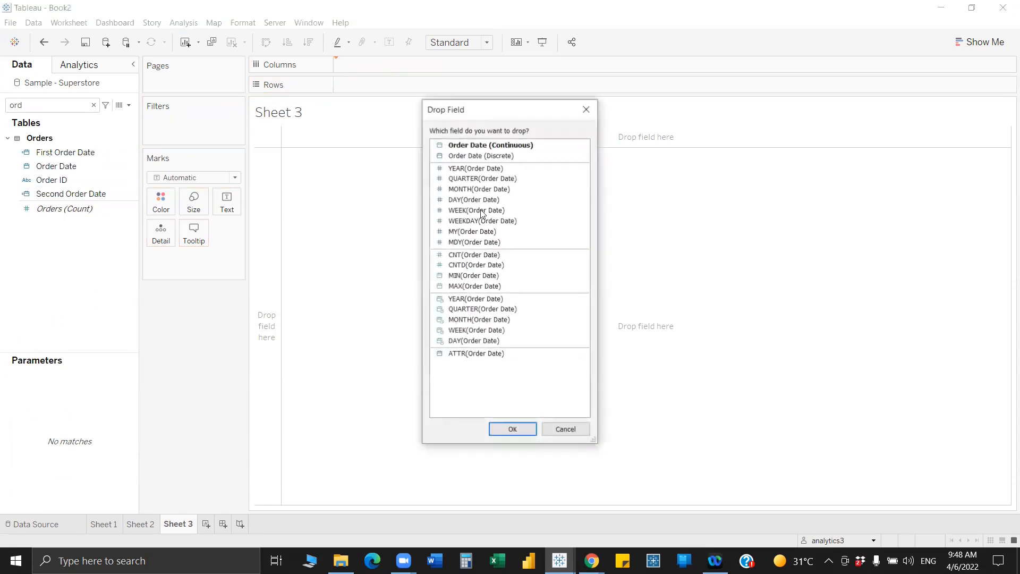
pyautogui.click(507, 427)
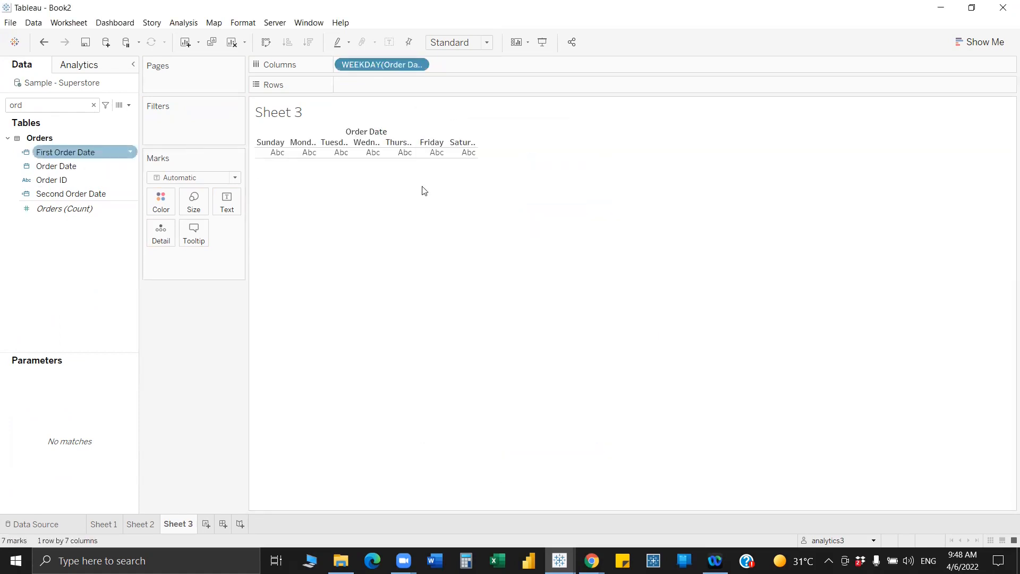
# Filter Order Date by Month / Year to April 2018 and show the filter control beside the view.
pyautogui.moveTo(56, 167); pyautogui.dragTo(184, 127)
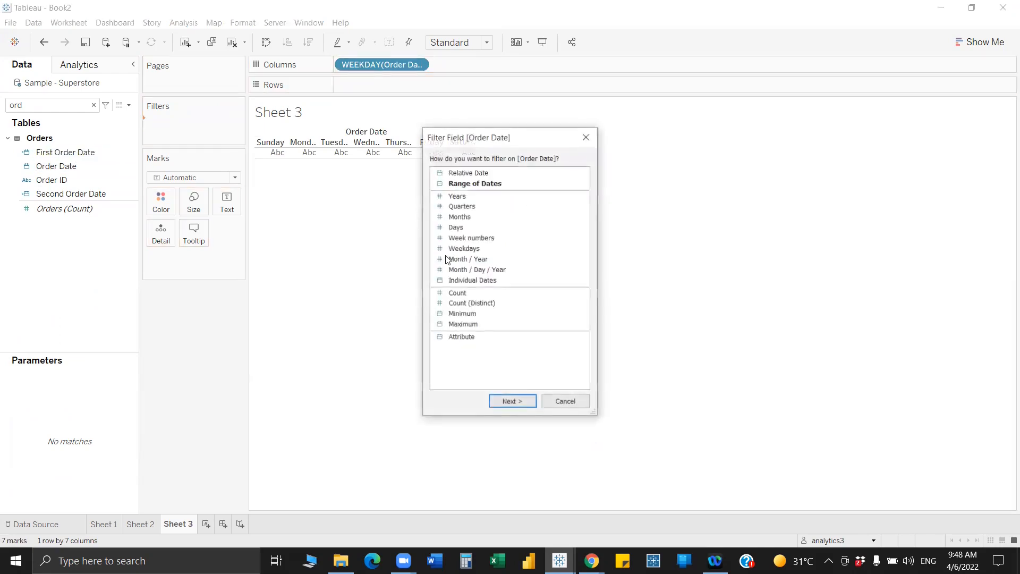
pyautogui.doubleClick(465, 259)
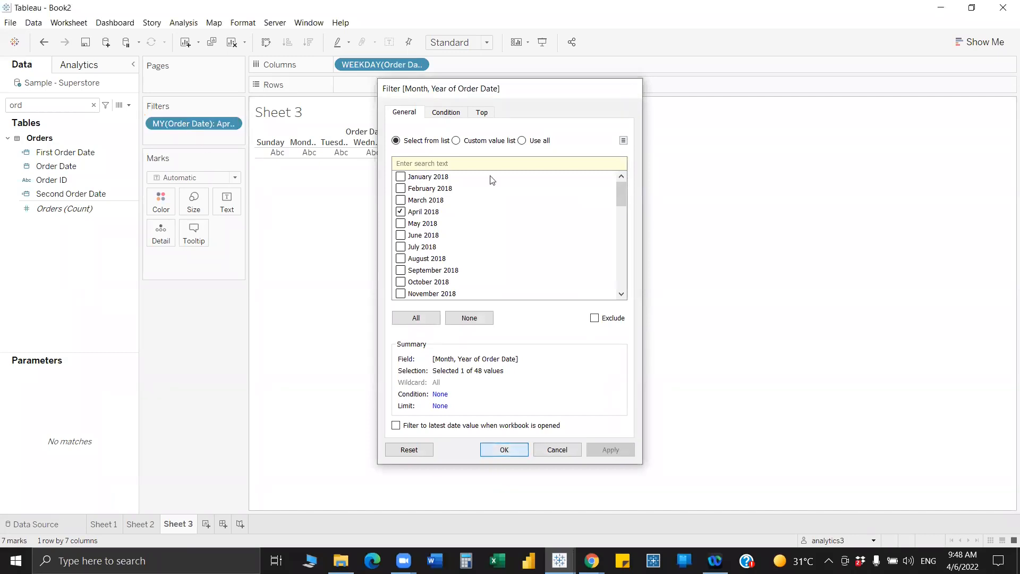
pyautogui.doubleClick(196, 128)
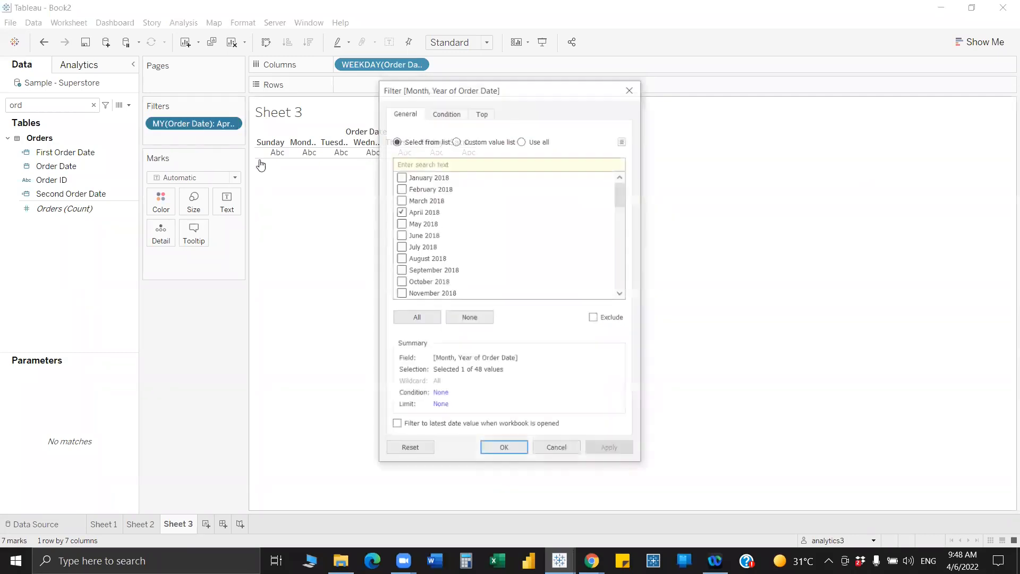
pyautogui.rightClick(197, 126)
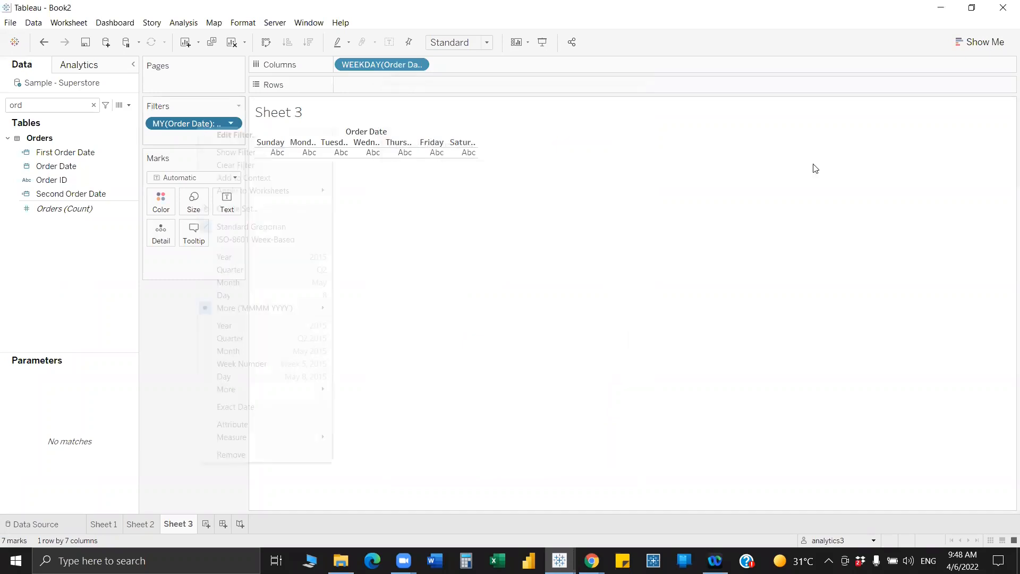
pyautogui.press('Up')
pyautogui.press('Up')
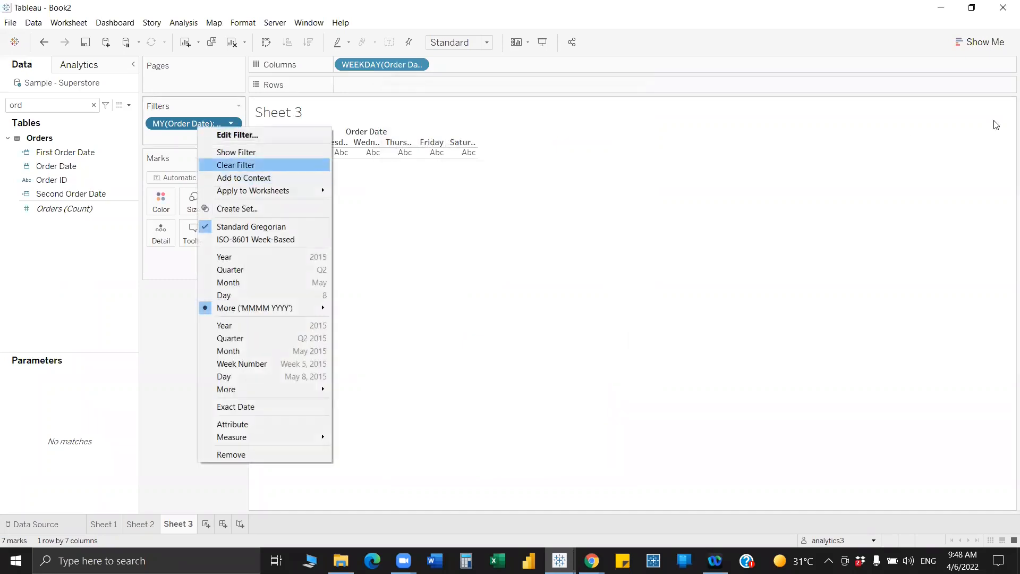
pyautogui.press('Return')
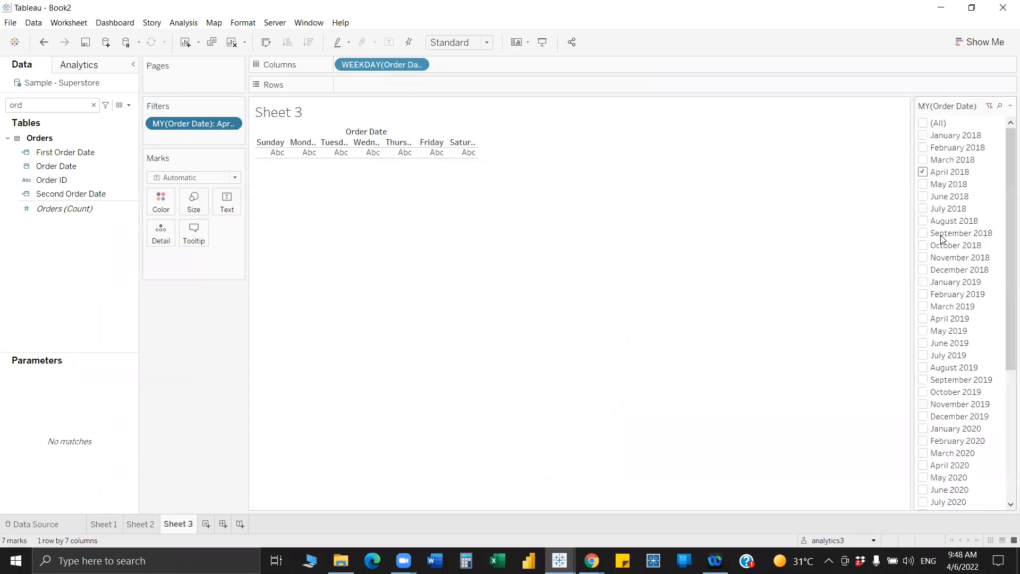
# Change the MY(Order Date) filter control to a single value dropdown and remove its "All" value.
pyautogui.click(1011, 106)
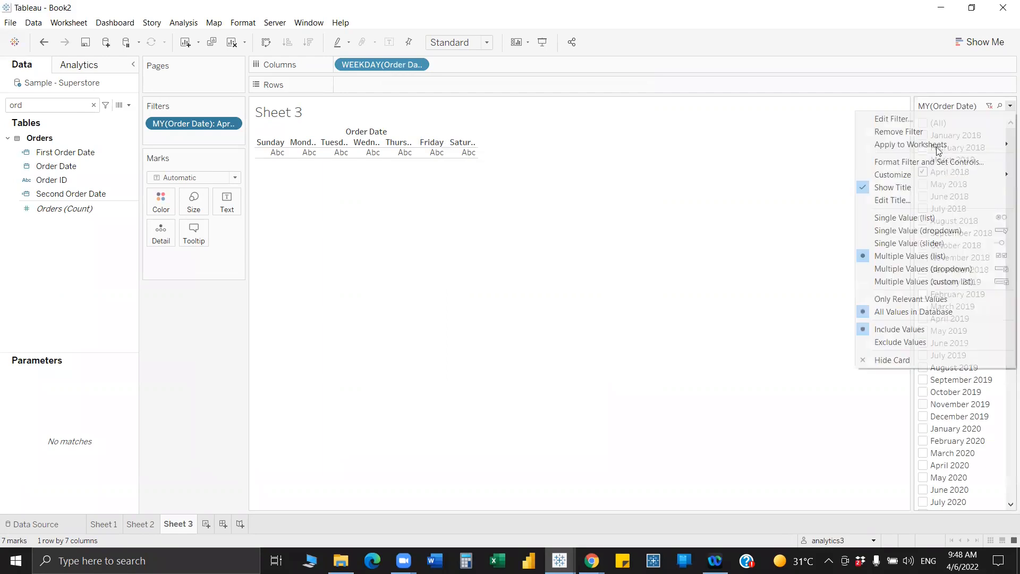
pyautogui.click(918, 231)
pyautogui.click(1008, 123)
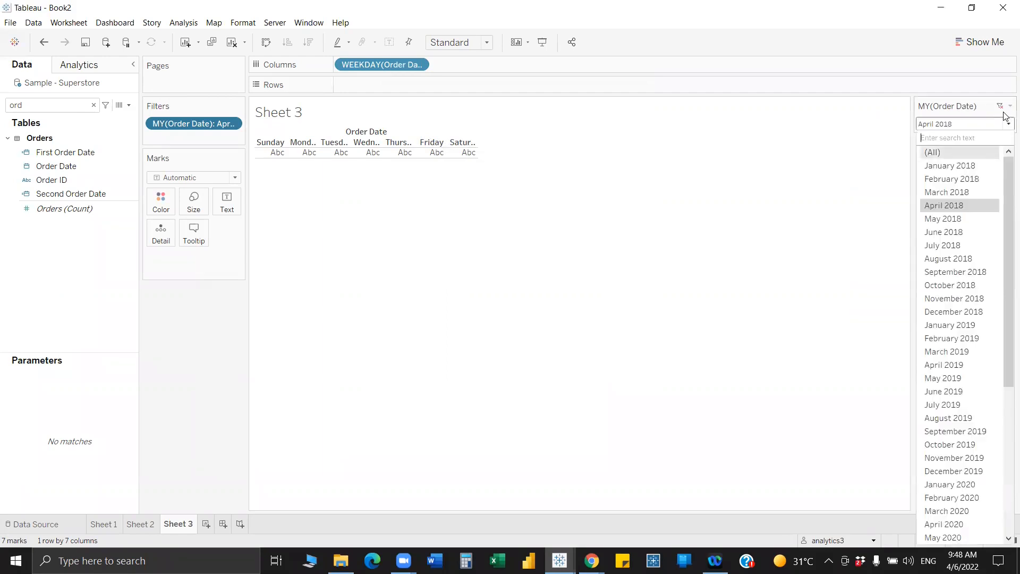
pyautogui.click(931, 152)
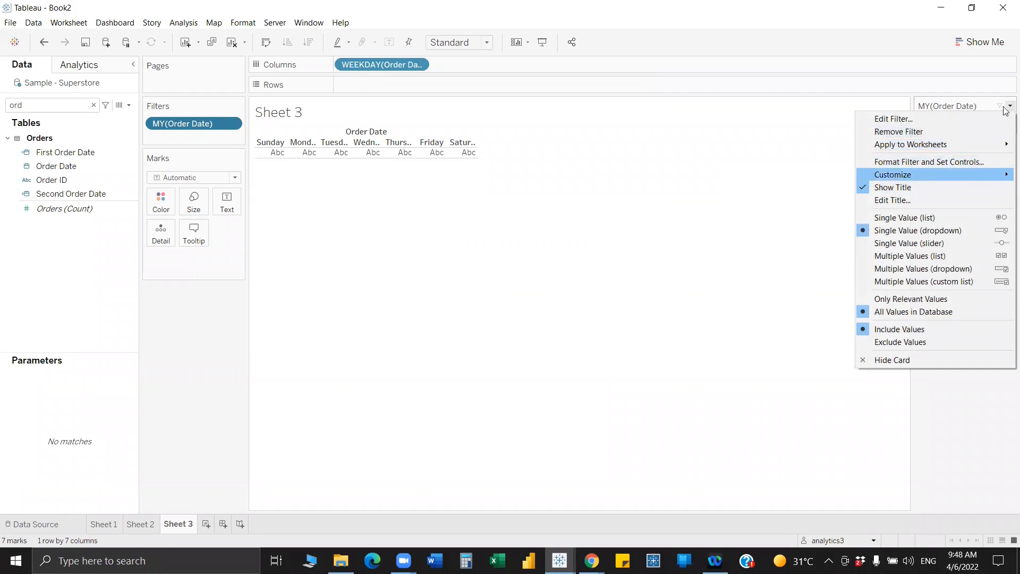
pyautogui.click(801, 190)
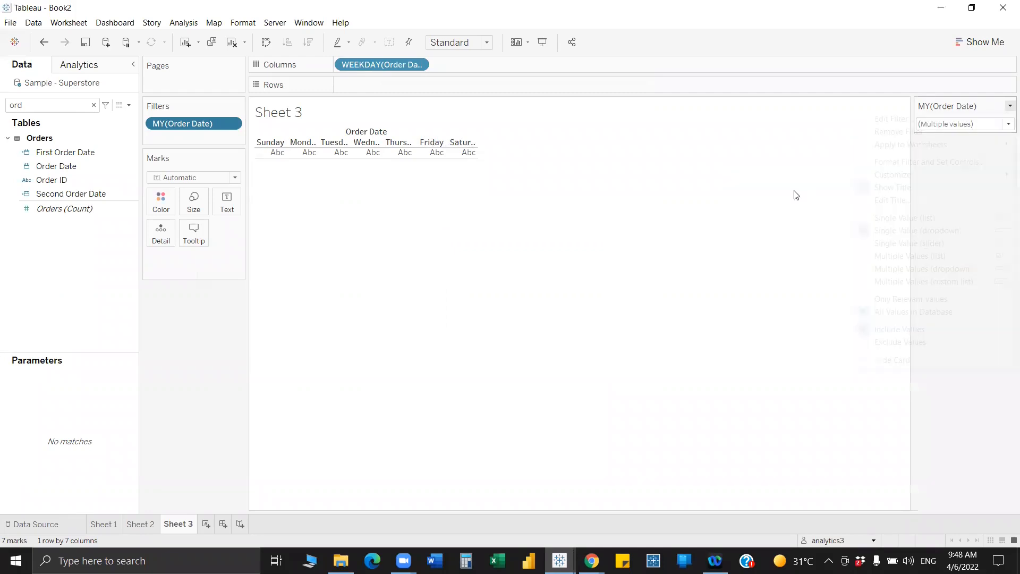
pyautogui.click(1010, 106)
pyautogui.moveTo(897, 175)
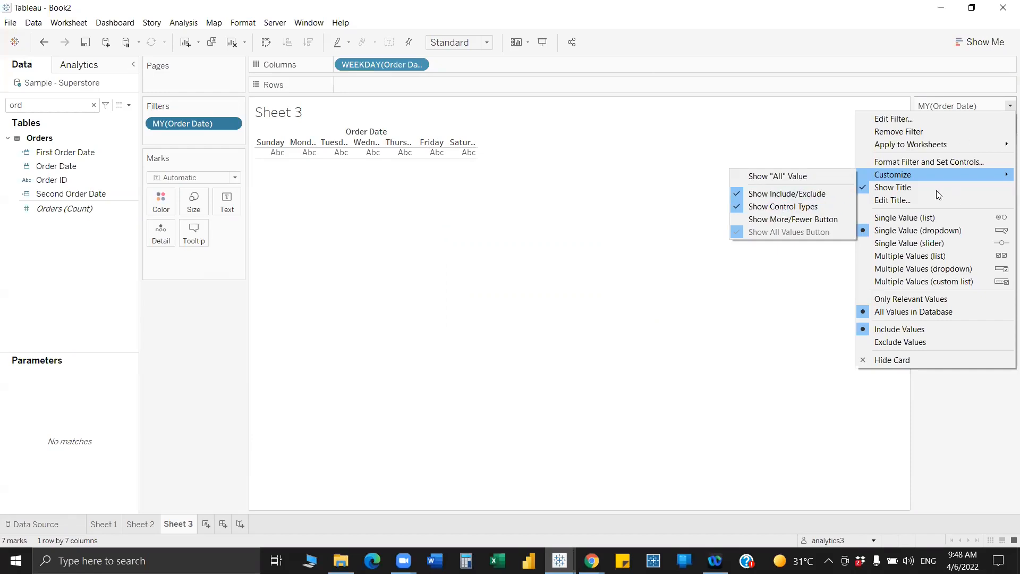
pyautogui.click(169, 116)
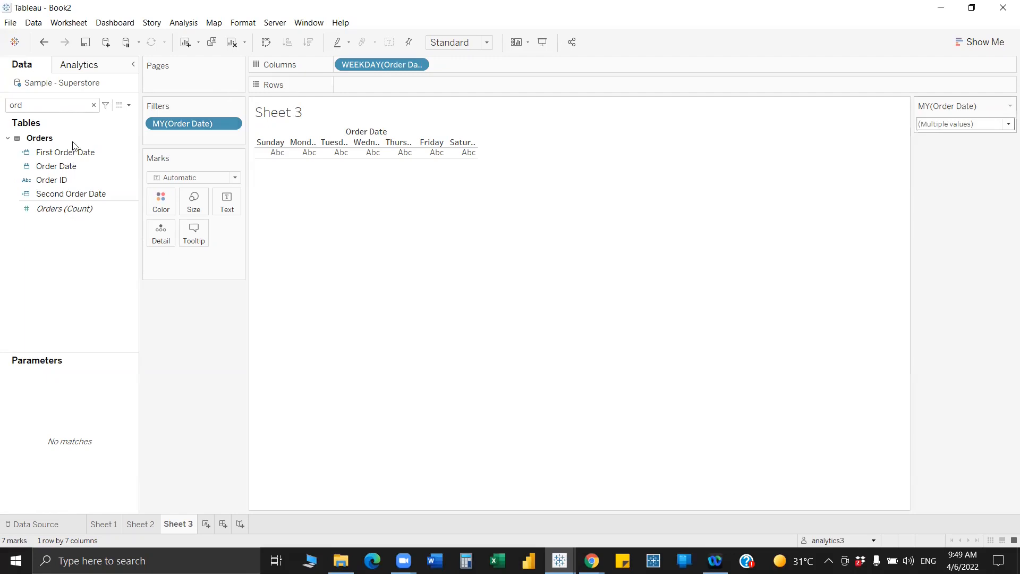
# Place Order Date in the rows as discrete WEEK(Order Date) and set the month filter to December 2018.
pyautogui.moveTo(56, 166); pyautogui.dragTo(380, 84)
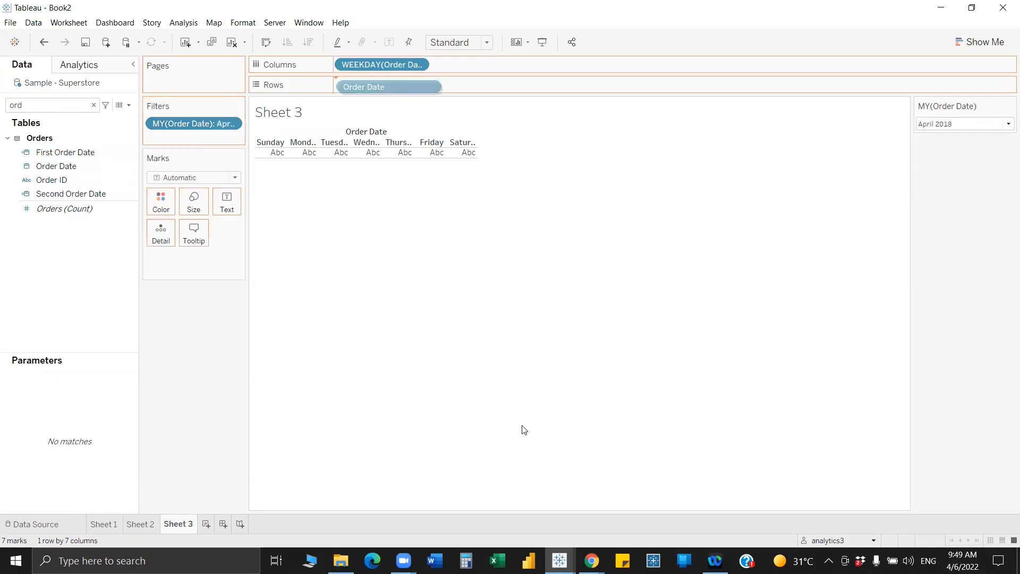
pyautogui.click(1007, 124)
pyautogui.click(964, 205)
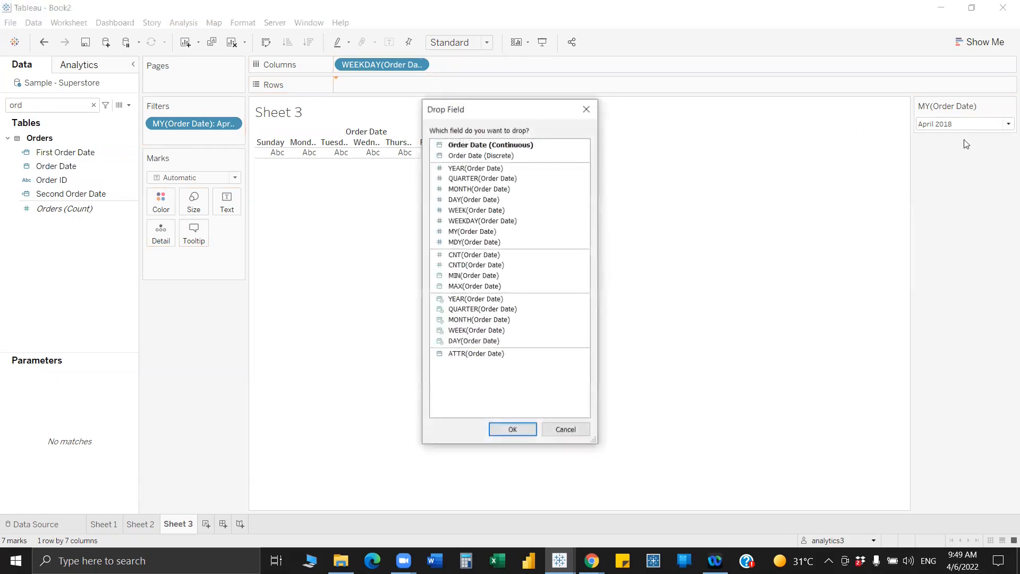
pyautogui.click(1008, 124)
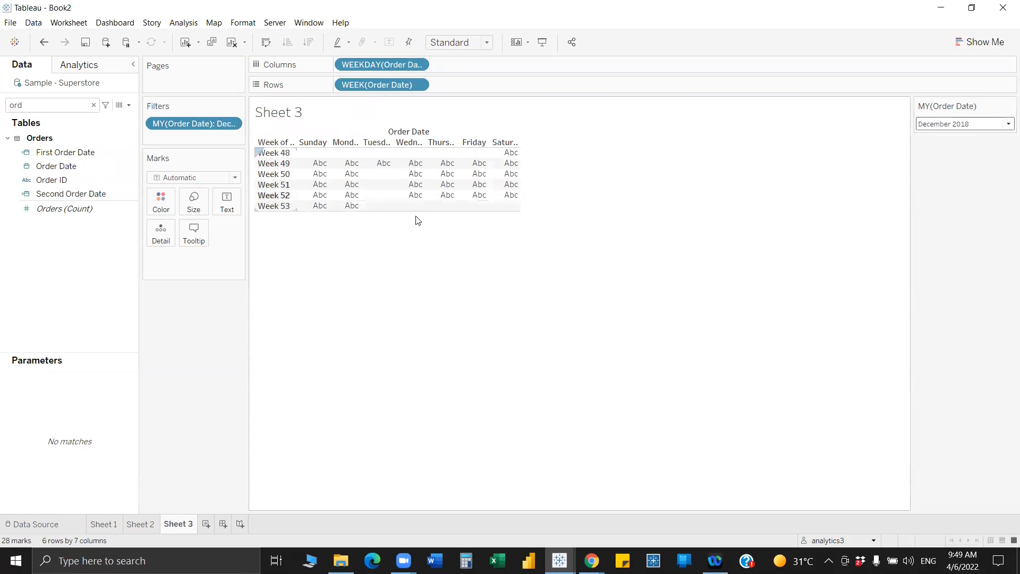
# Hide the field labels for columns and rows and make the table rows slightly taller.
pyautogui.rightClick(417, 133)
pyautogui.rightClick(276, 135)
pyautogui.click(361, 253)
pyautogui.moveTo(377, 220); pyautogui.dragTo(376, 233)
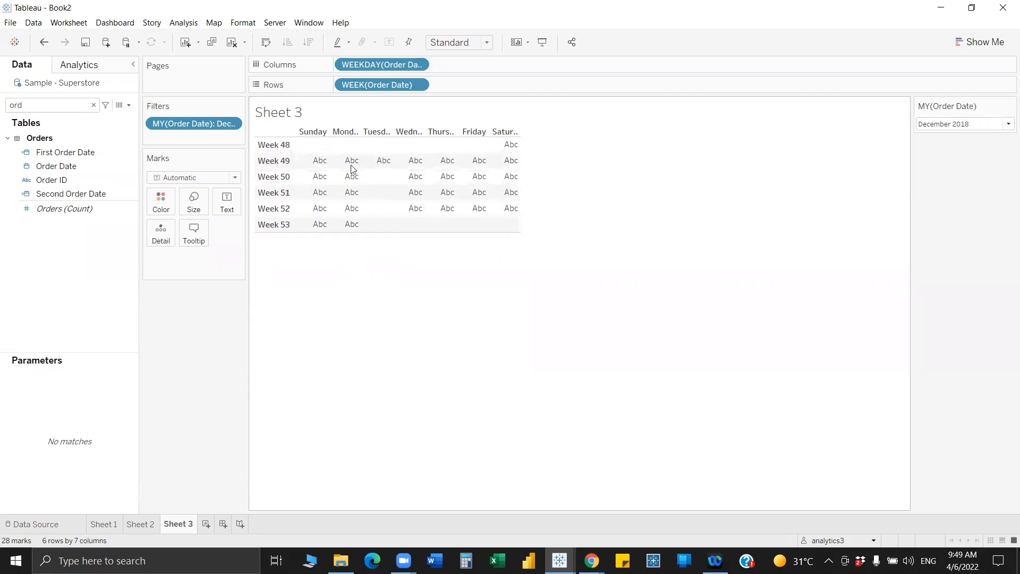
# Format the dates in the weekday column headers as First Letter.
pyautogui.click(300, 131)
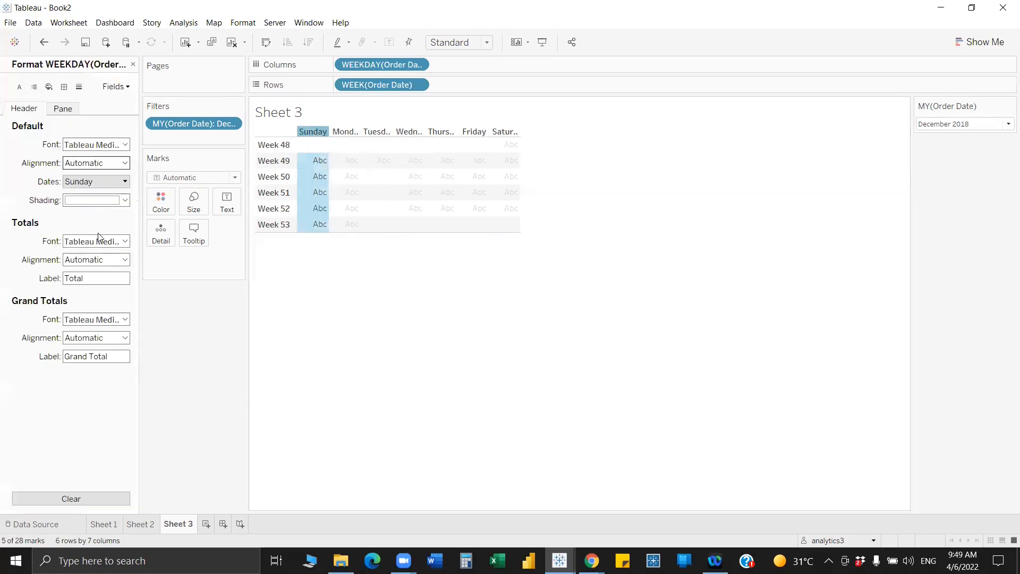
pyautogui.click(102, 181)
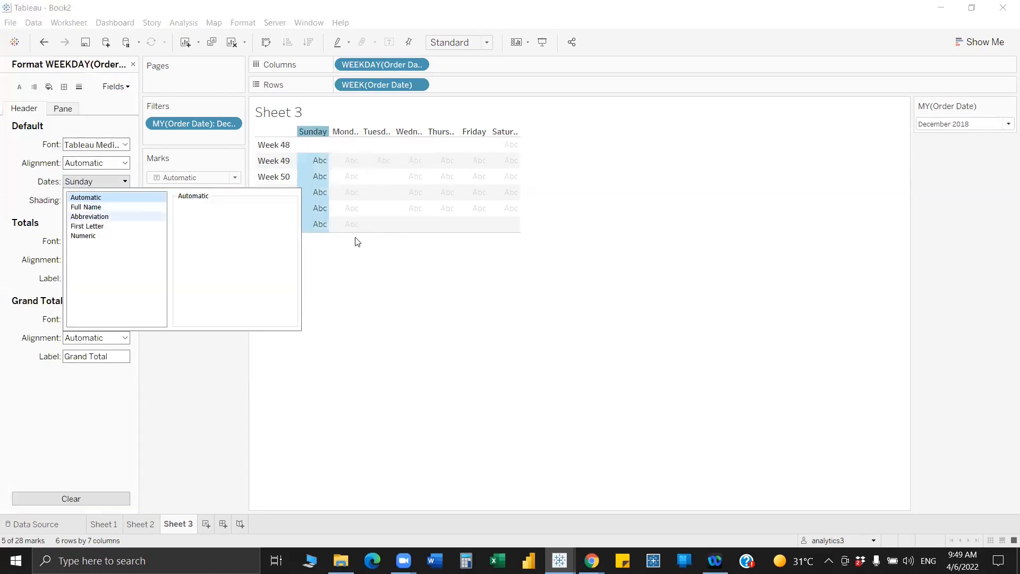
pyautogui.click(287, 168)
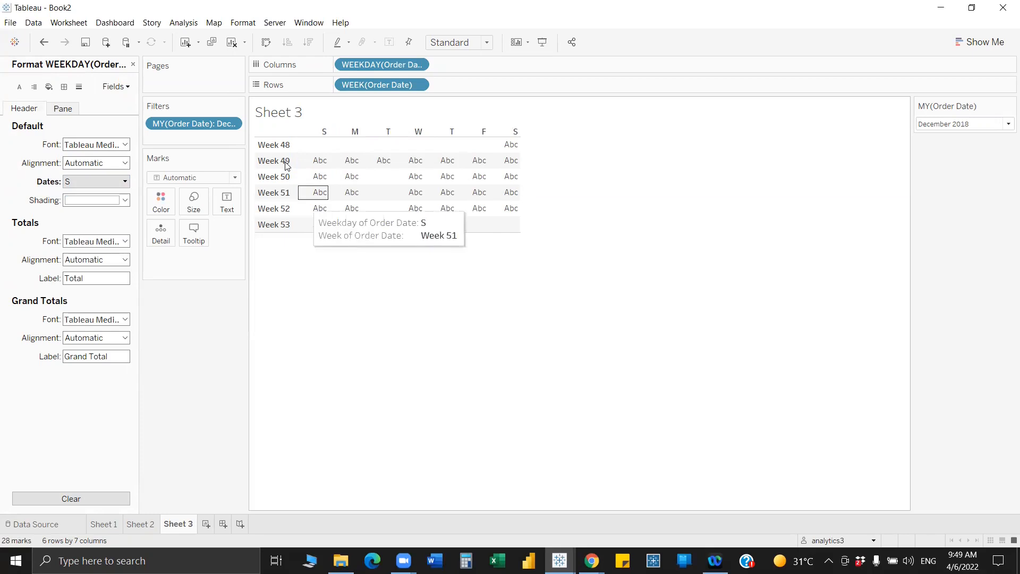
# Hide the week number header of WEEK(Order Date) in the rows.
pyautogui.rightClick(380, 82)
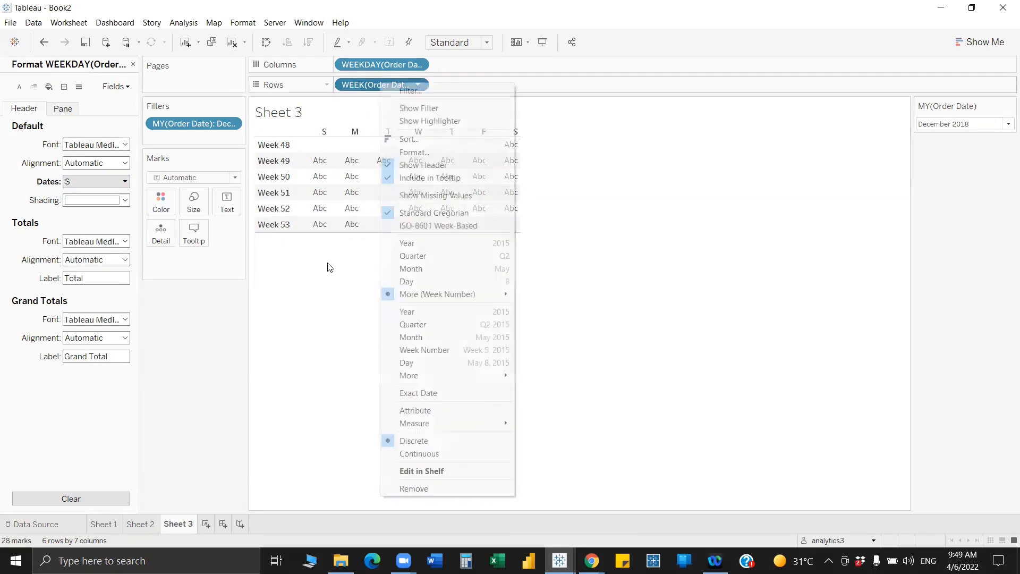
pyautogui.click(415, 152)
pyautogui.rightClick(325, 246)
pyautogui.rightClick(265, 144)
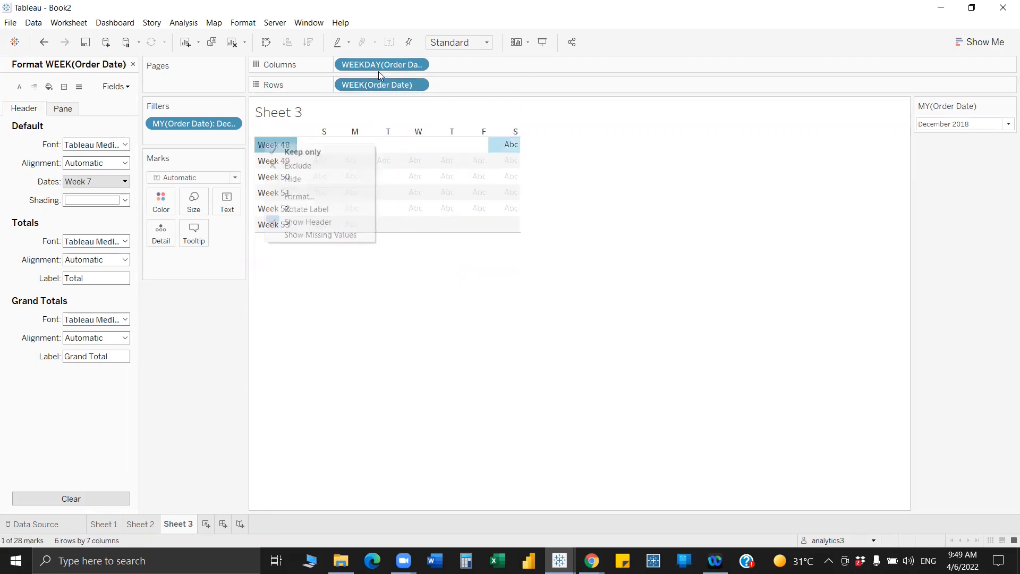
pyautogui.click(308, 222)
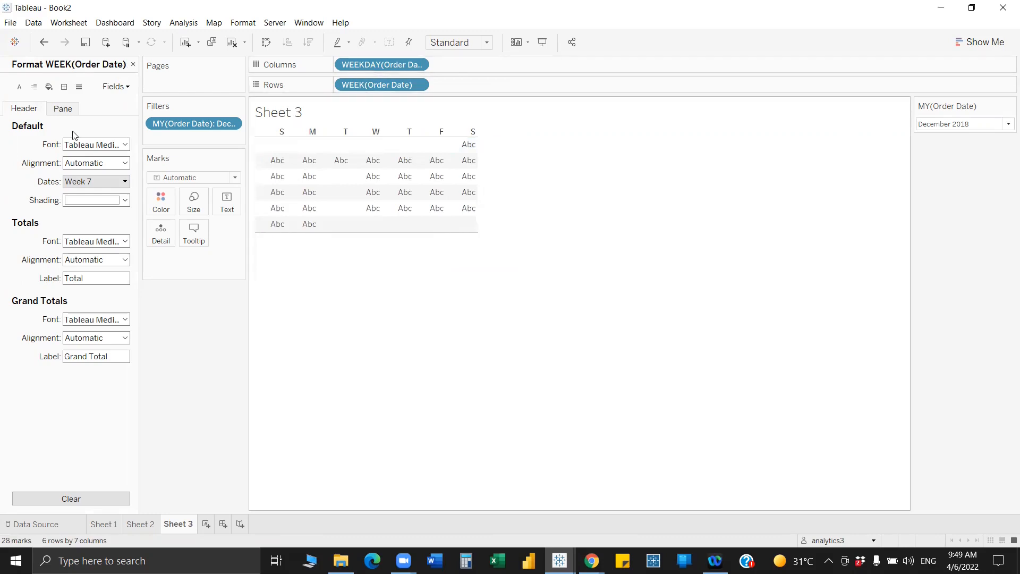
# Place Order Date on Text and set it to the discrete day-of-month date part.
pyautogui.moveTo(61, 165); pyautogui.dragTo(238, 197)
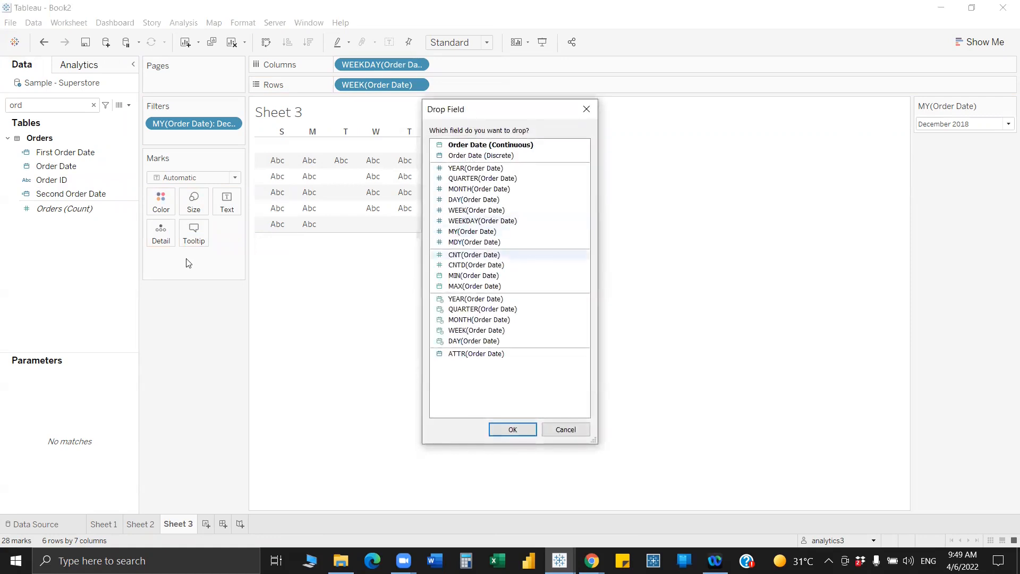
pyautogui.press('Escape')
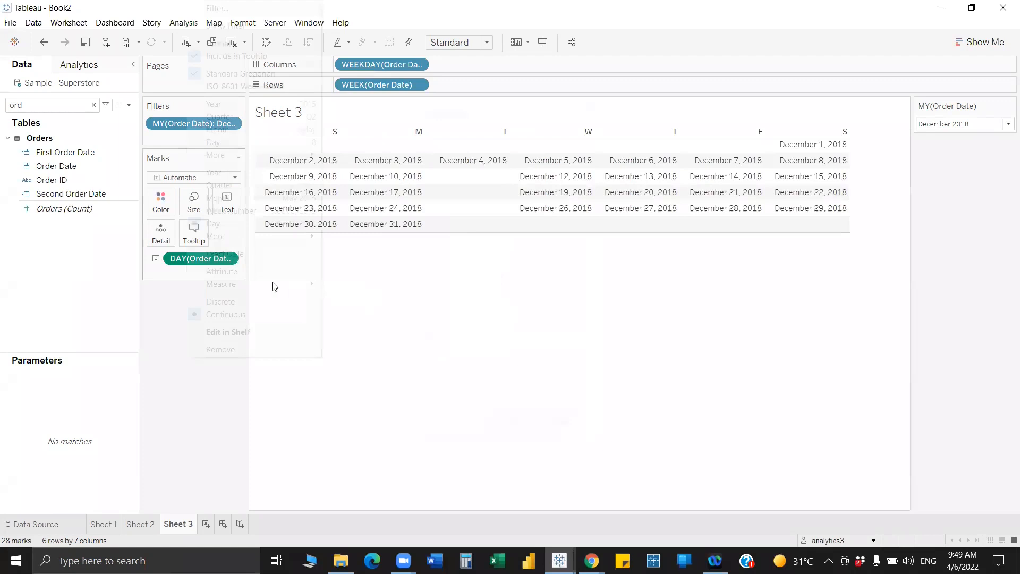
pyautogui.rightClick(187, 259)
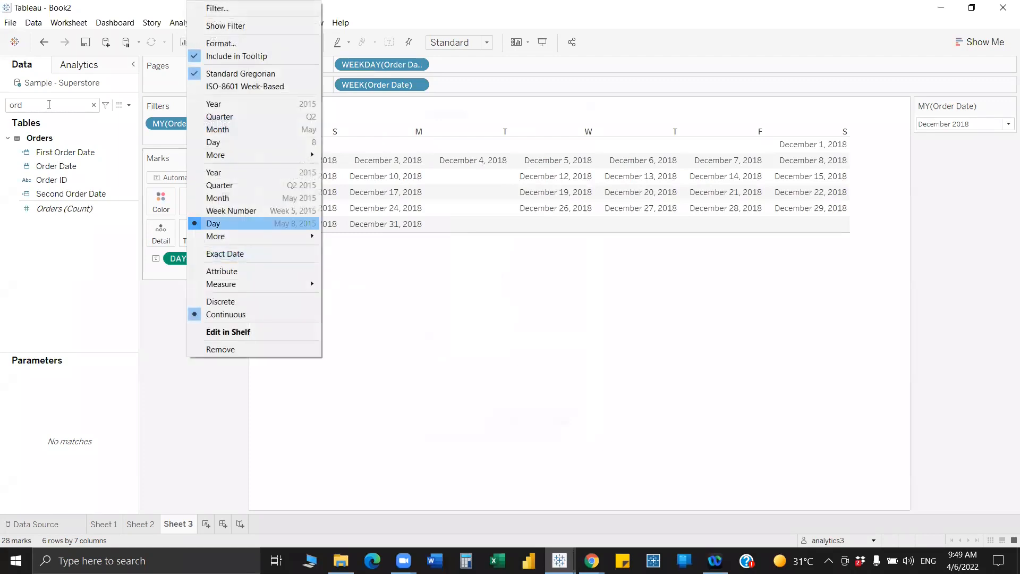
pyautogui.click(218, 141)
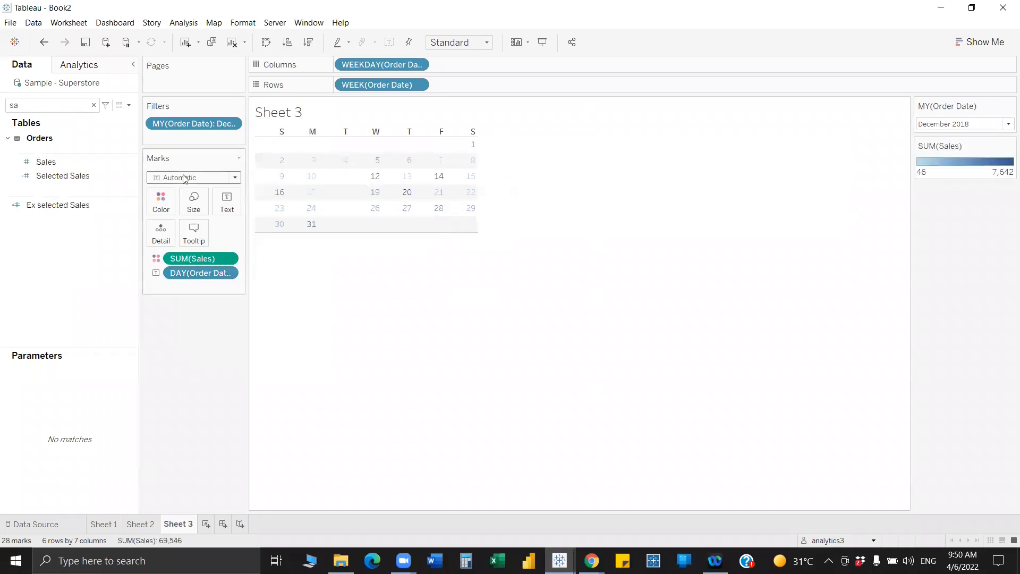
# Colour the calendar marks by SUM(Sales) and set the mark type to Square.
pyautogui.click(182, 177)
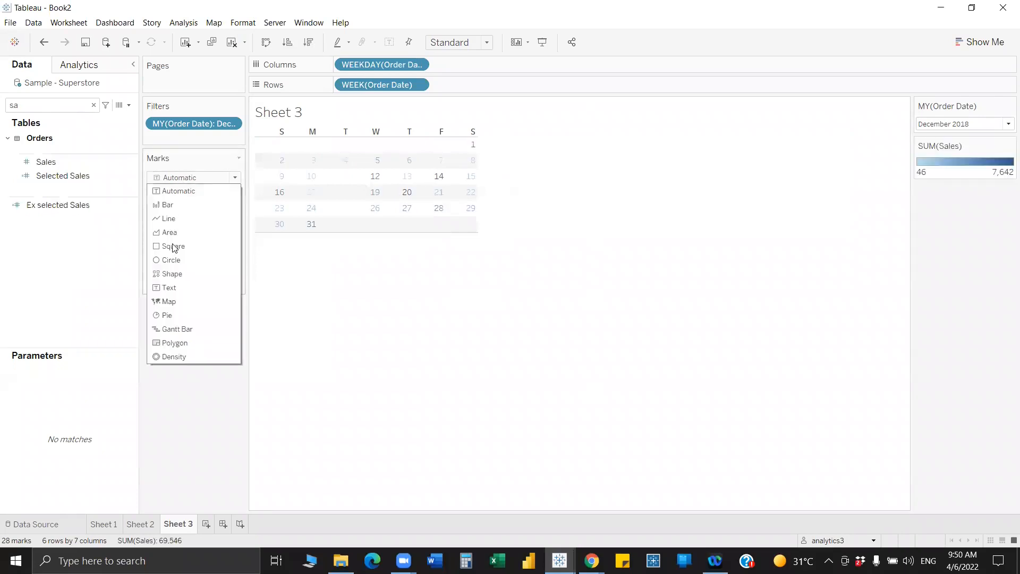
pyautogui.click(174, 247)
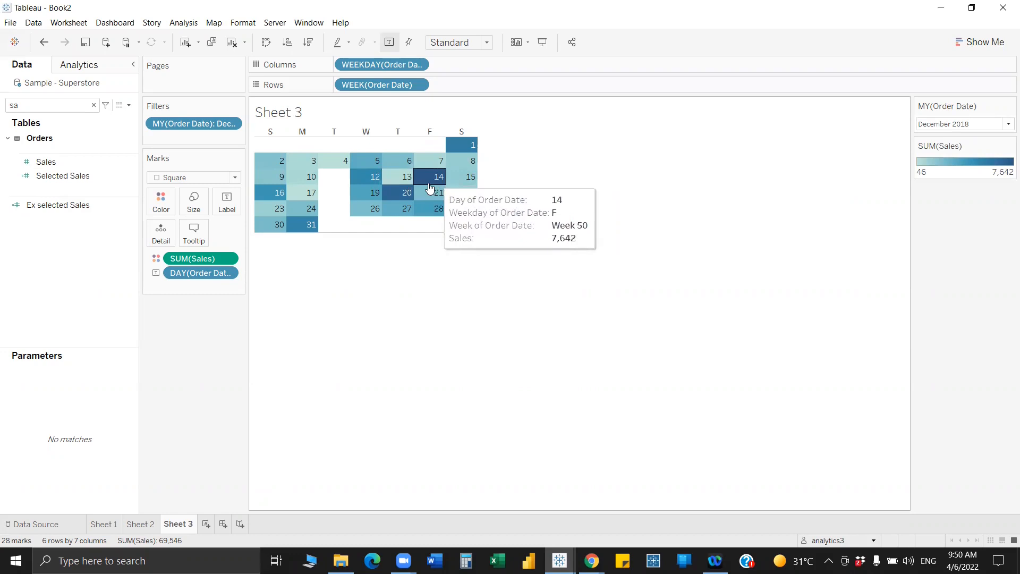
# Create a new worksheet and place Sales in the rows as SUM(Sales).
pyautogui.click(206, 525)
pyautogui.click(59, 102)
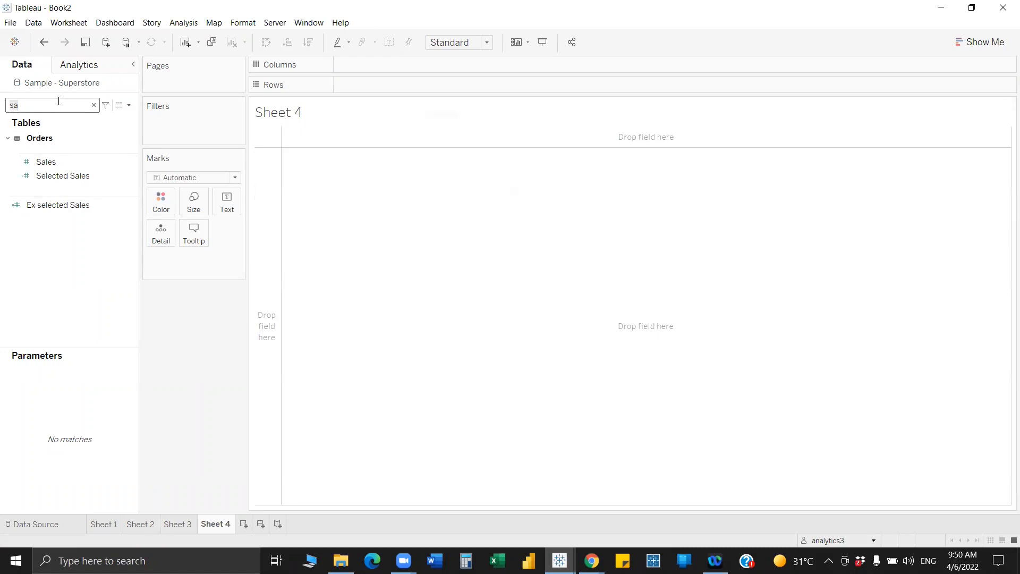
pyautogui.write('l')
pyautogui.press('Return')
# Find the Order Date field and place it in the columns as continuous MONTH(Order Date).
pyautogui.doubleClick(40, 98)
pyautogui.press('BackSpace')
pyautogui.write('orde')
pyautogui.moveTo(56, 166); pyautogui.dragTo(429, 60)
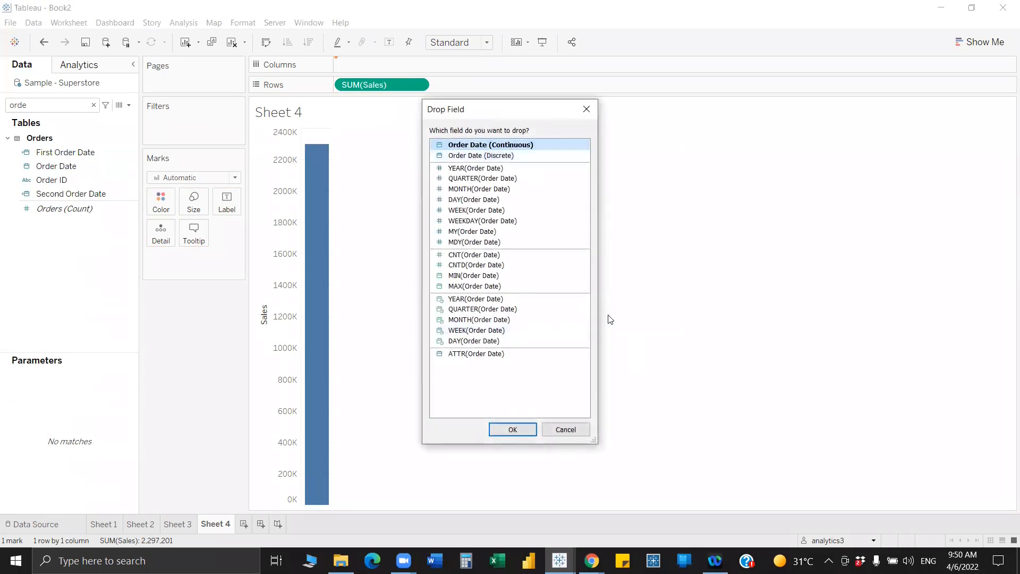
pyautogui.click(513, 430)
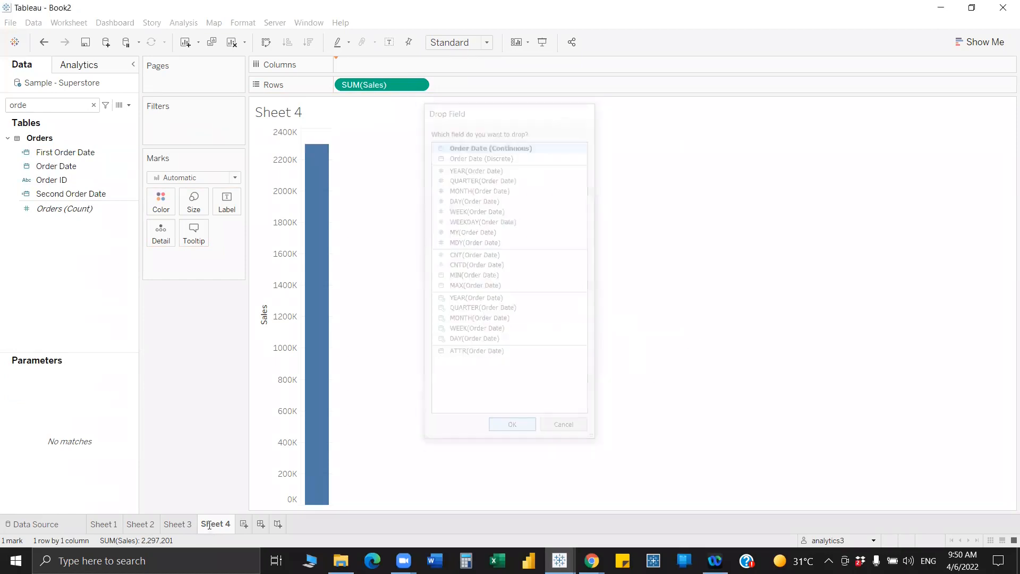
# Rename the sales line chart's worksheet to Sales Trend.
pyautogui.doubleClick(209, 526)
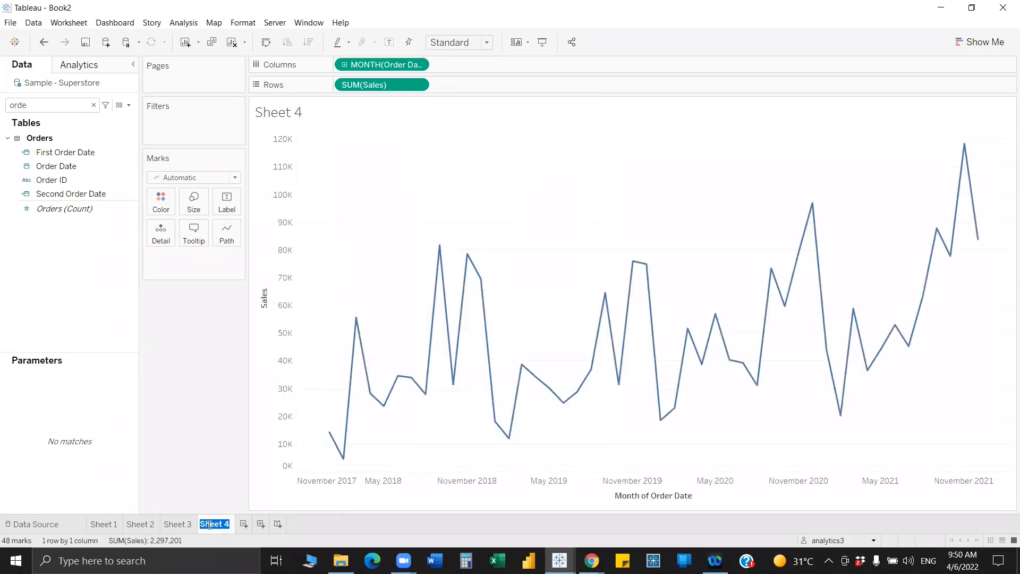
pyautogui.write('Sales Trend')
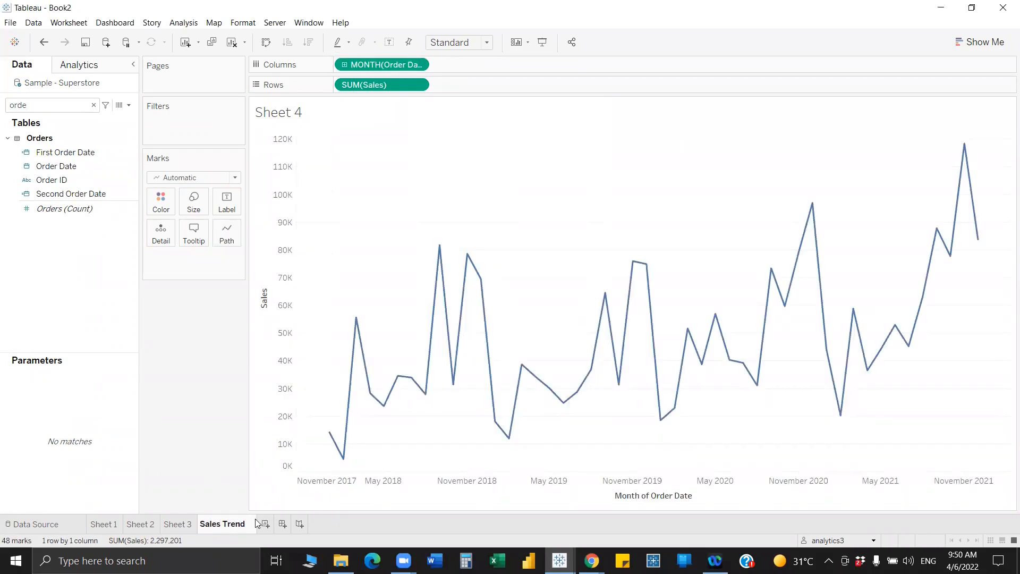
pyautogui.press('Return')
# Create another new worksheet and add Sub-Category to the rows.
pyautogui.hotkey('ctrl', 'm')
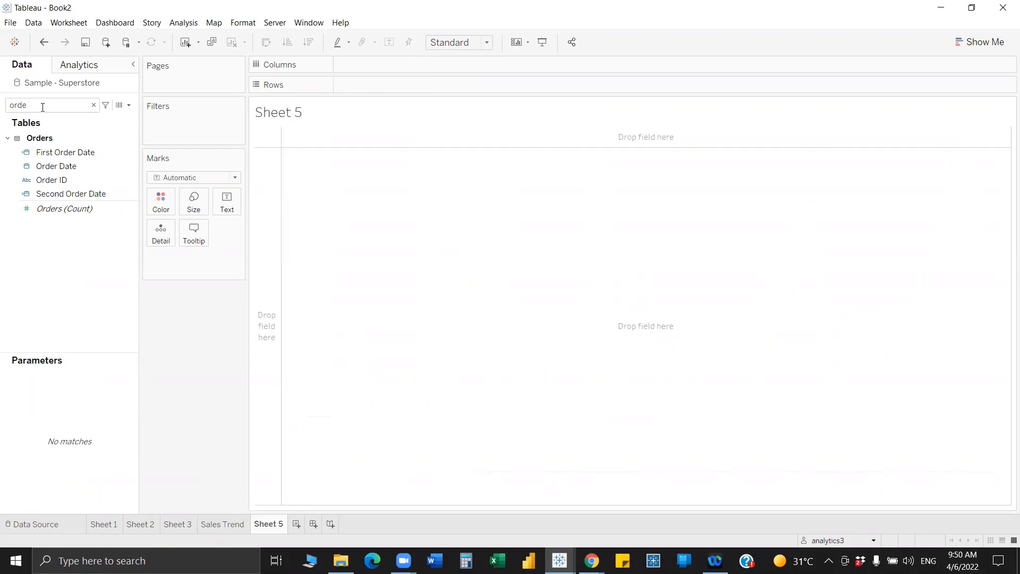
pyautogui.press('BackSpace')
pyautogui.press('BackSpace')
pyautogui.press('BackSpace')
pyautogui.press('BackSpace')
pyautogui.write('su')
pyautogui.click(66, 163)
pyautogui.press('BackSpace')
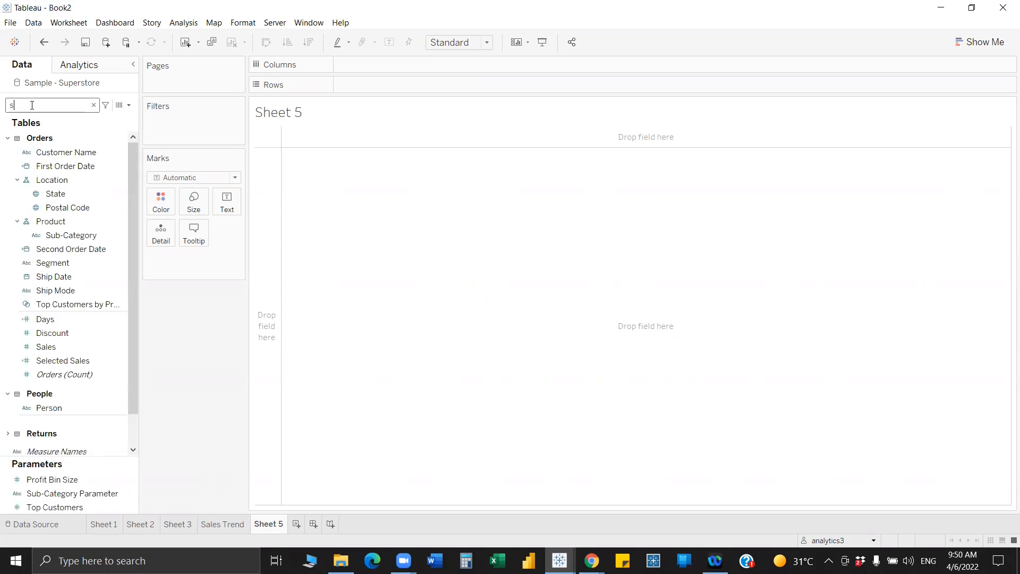
pyautogui.write('u')
pyautogui.doubleClick(60, 167)
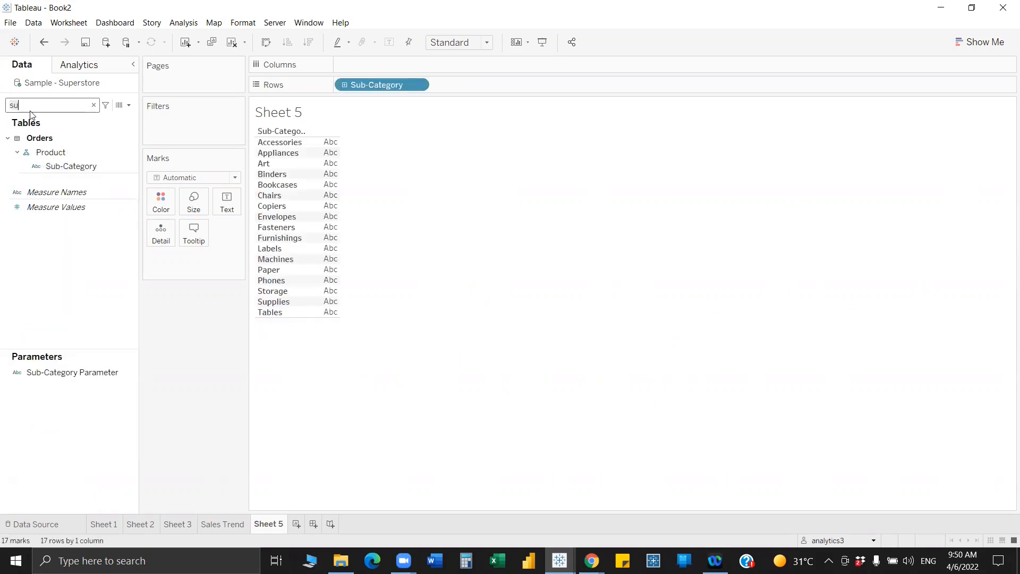
# Plot SUM(Sales) in the columns as horizontal bars per sub-category and label the bars with their sales values.
pyautogui.press('BackSpace')
pyautogui.write('a')
pyautogui.doubleClick(48, 161)
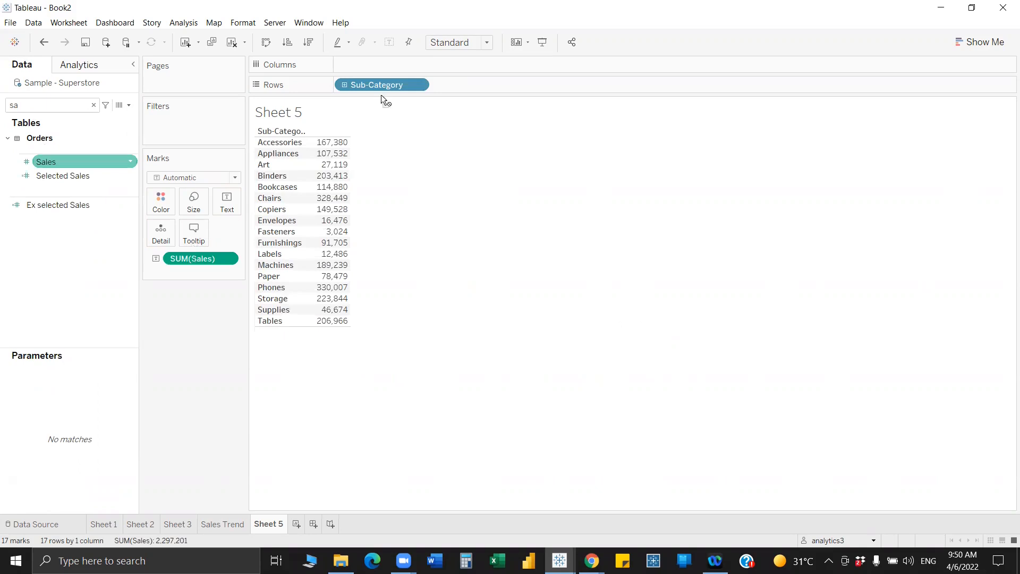
pyautogui.moveTo(200, 258); pyautogui.dragTo(686, 348)
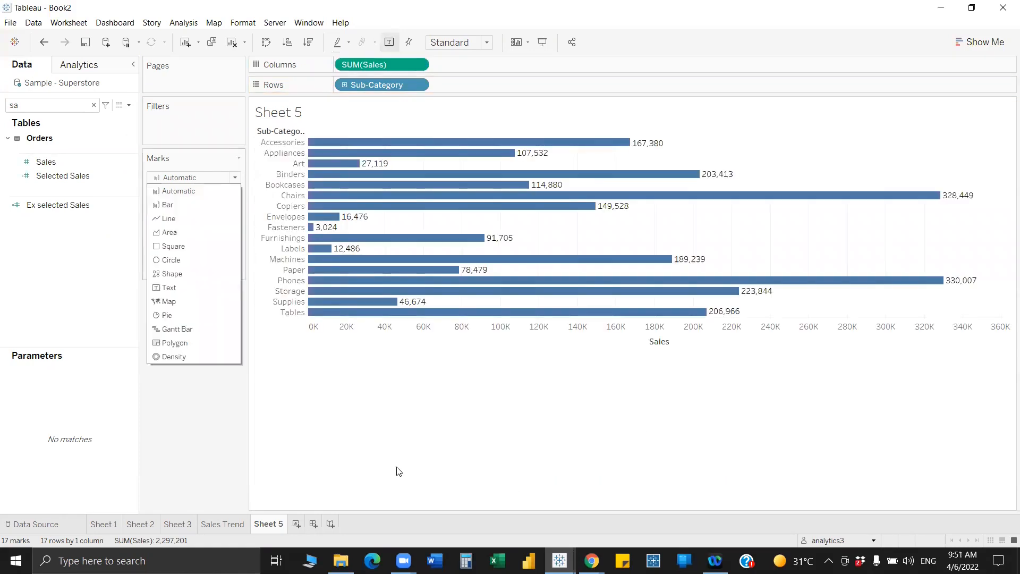
# Sort the sub-categories by descending sales and rename the worksheet to Sales by Subcategory.
pyautogui.doubleClick(292, 535)
pyautogui.write('Sales by Sub')
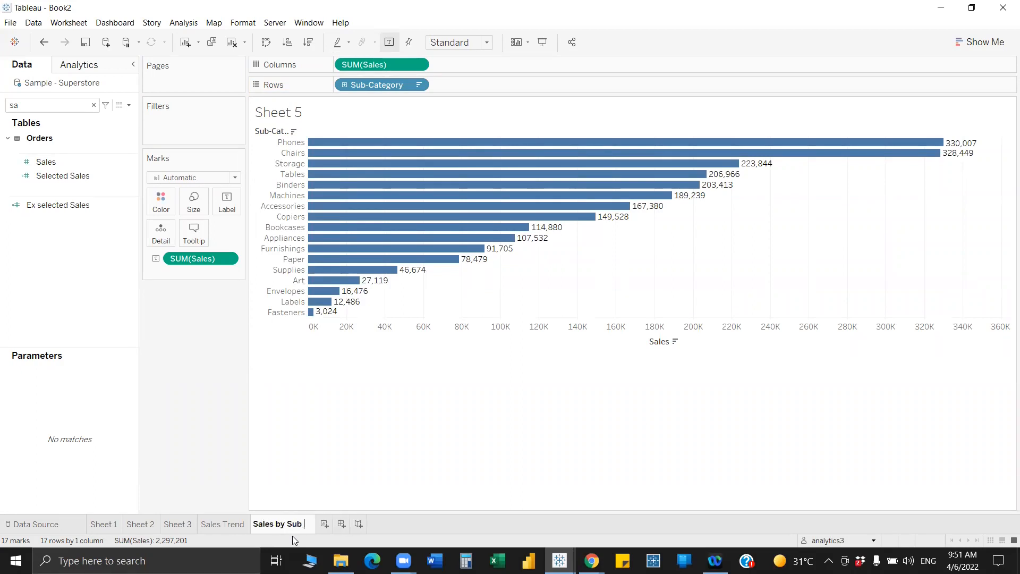
pyautogui.press('BackSpace')
pyautogui.write('category')
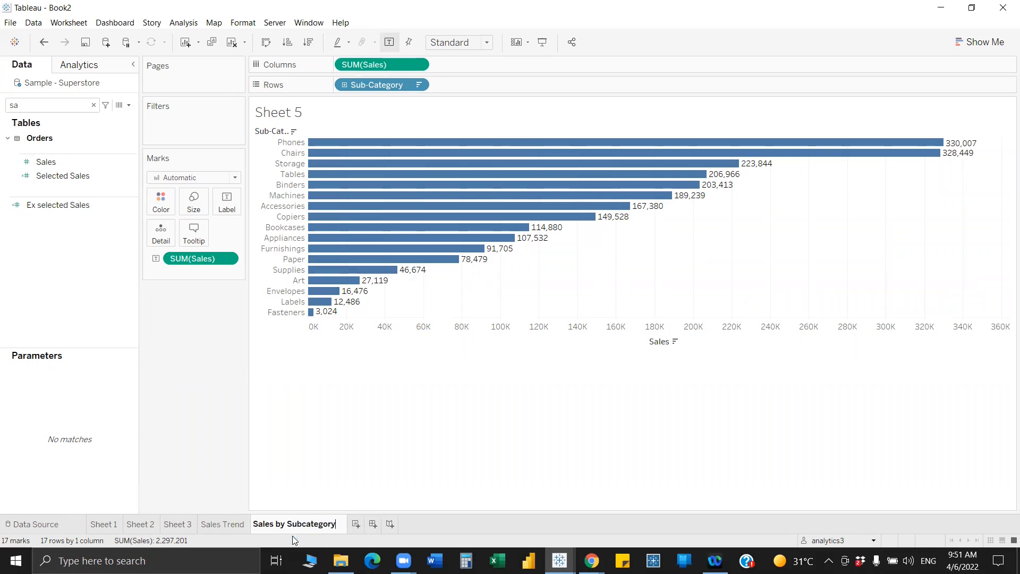
pyautogui.click(339, 449)
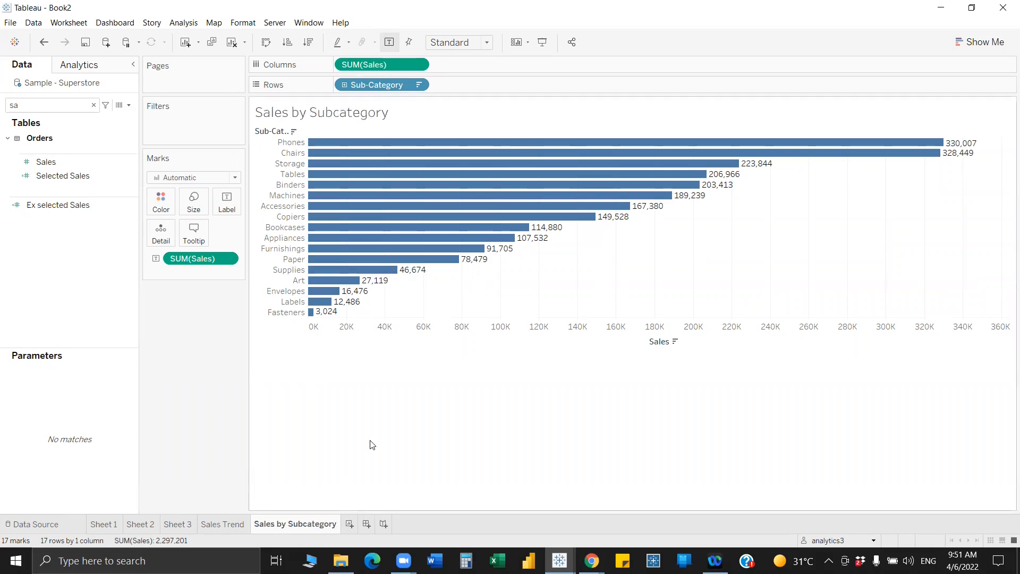
# Create a new worksheet and plot the State field on it as a map.
pyautogui.click(350, 524)
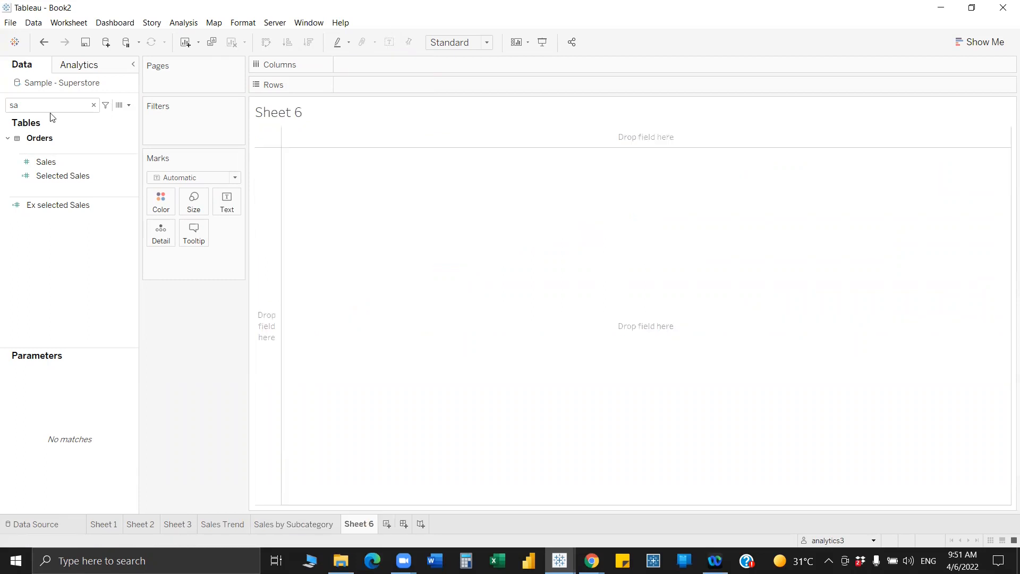
pyautogui.press('BackSpace')
pyautogui.press('BackSpace')
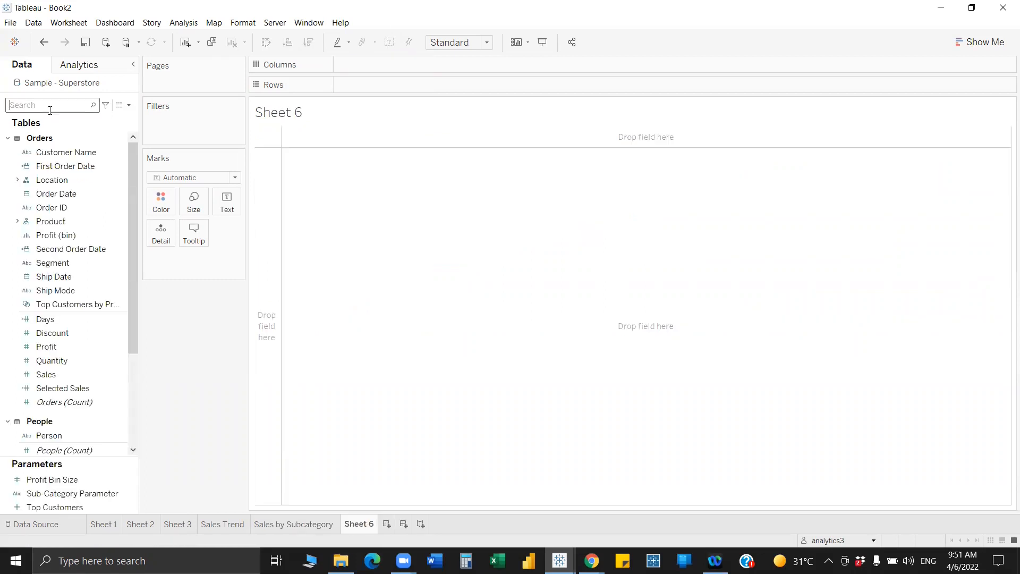
pyautogui.write('st')
pyautogui.click(77, 192)
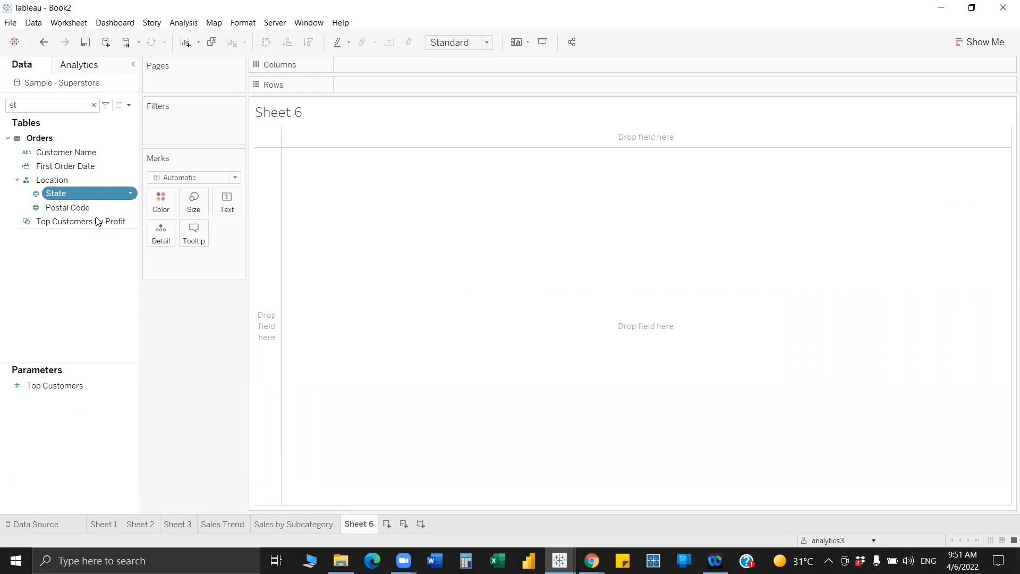
pyautogui.doubleClick(79, 194)
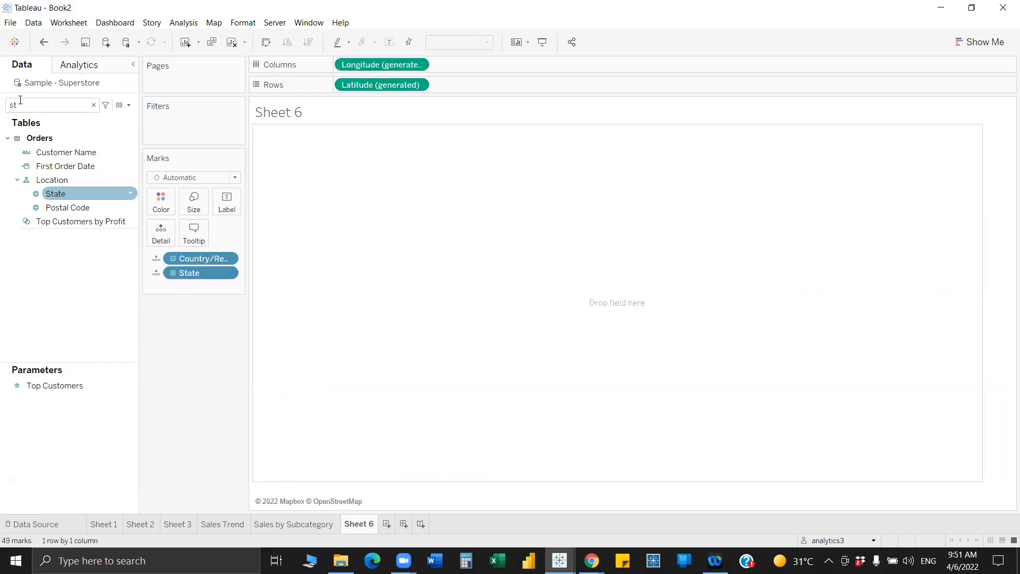
# Color the state map by SUM(Sales) and rename the worksheet to Sales by State.
pyautogui.click(29, 111)
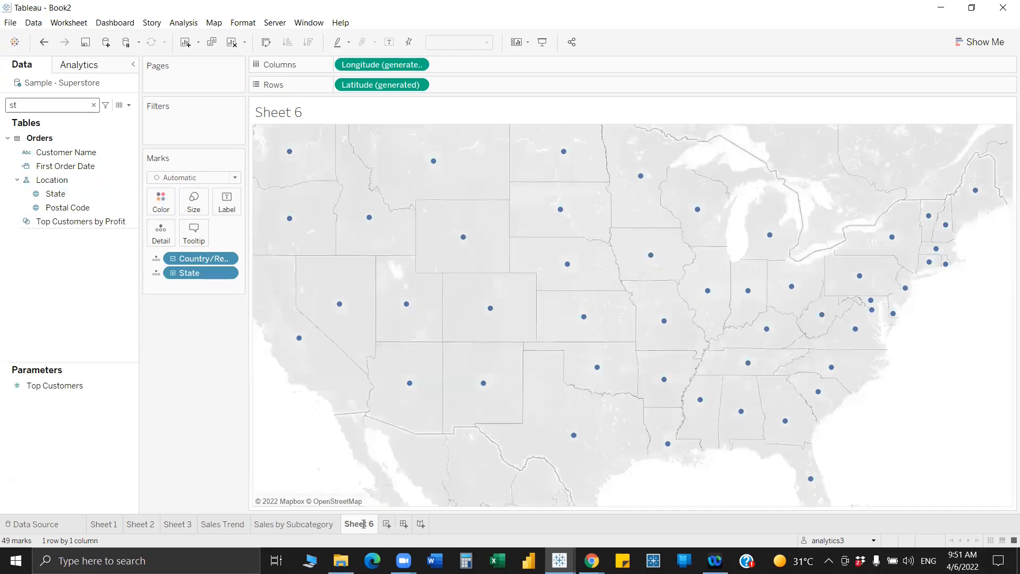
pyautogui.press('BackSpace')
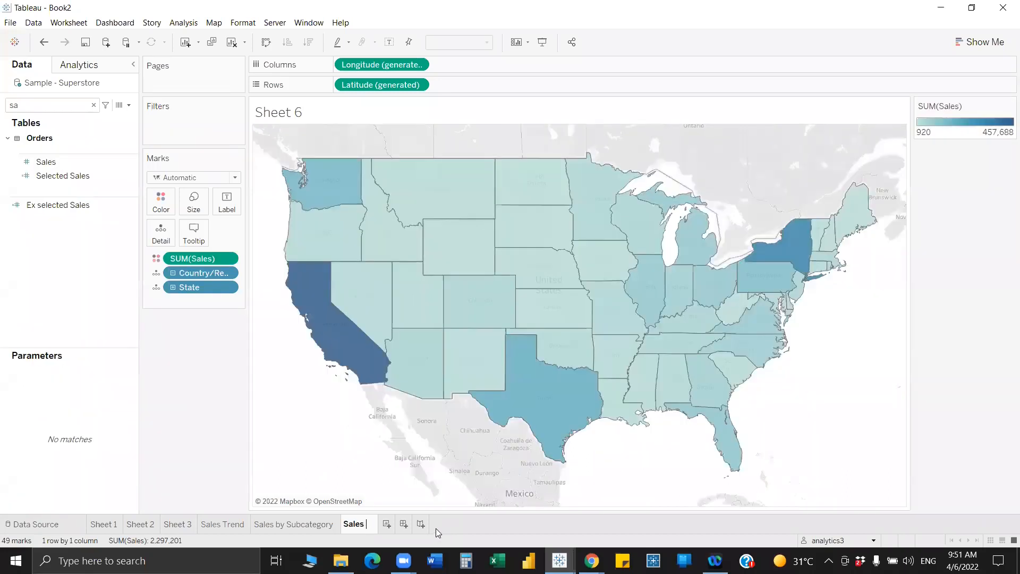
pyautogui.write('by State')
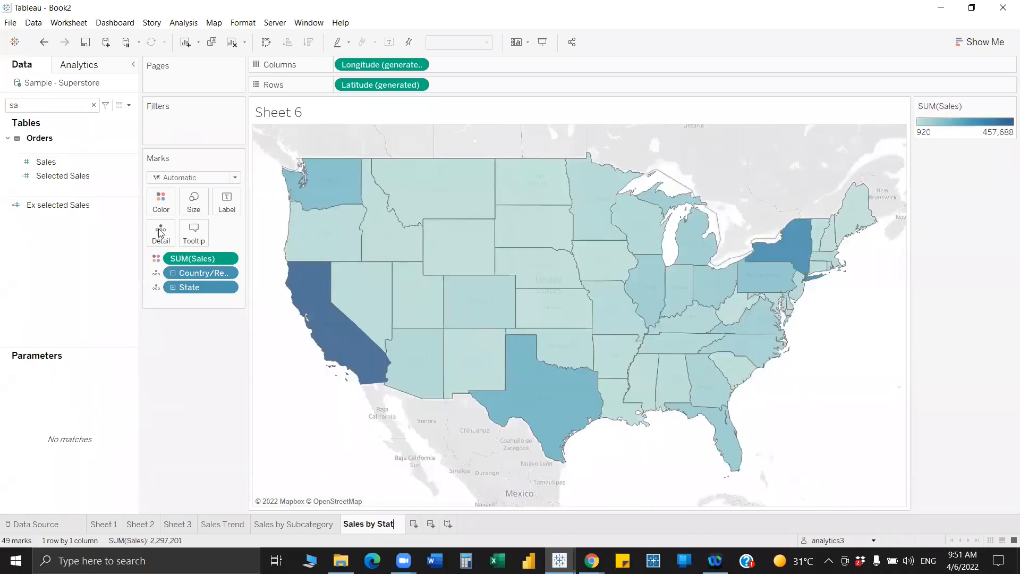
# Create a new dashboard and set its fixed width to 1400 px.
pyautogui.click(437, 525)
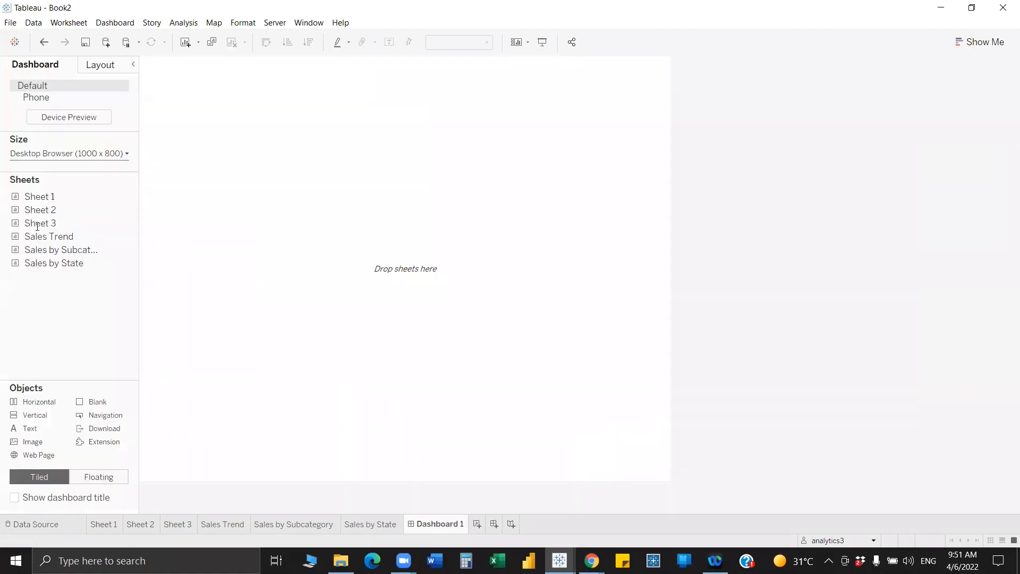
pyautogui.click(70, 153)
pyautogui.doubleClick(29, 227)
pyautogui.write('140')
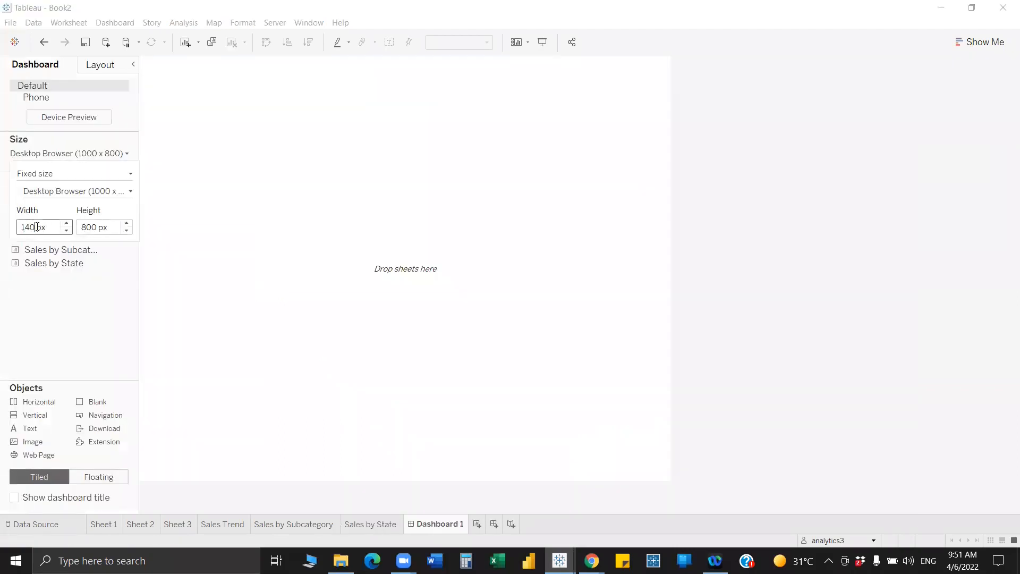
pyautogui.write('0')
pyautogui.press('Return')
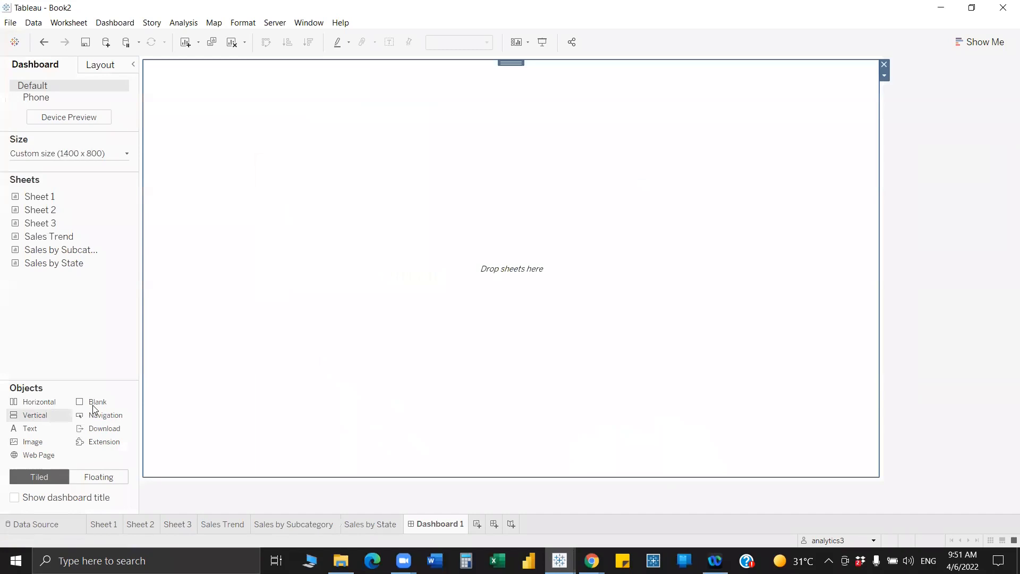
# Add a layout container and arrange Sales Trend across the top with Sales by Subcategory and Sales by State side by side below.
pyautogui.moveTo(30, 402); pyautogui.dragTo(318, 404)
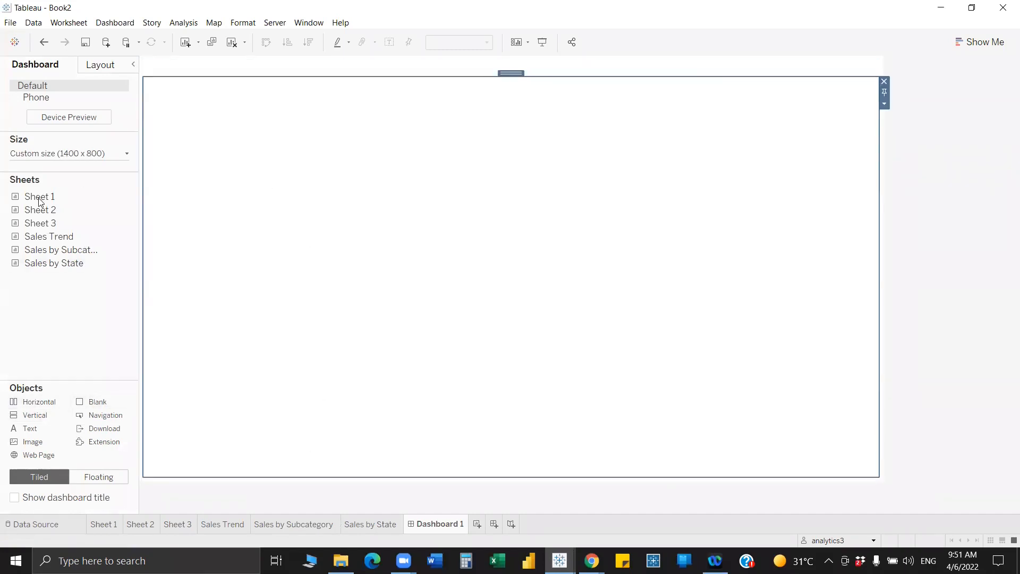
pyautogui.moveTo(50, 237); pyautogui.dragTo(224, 77)
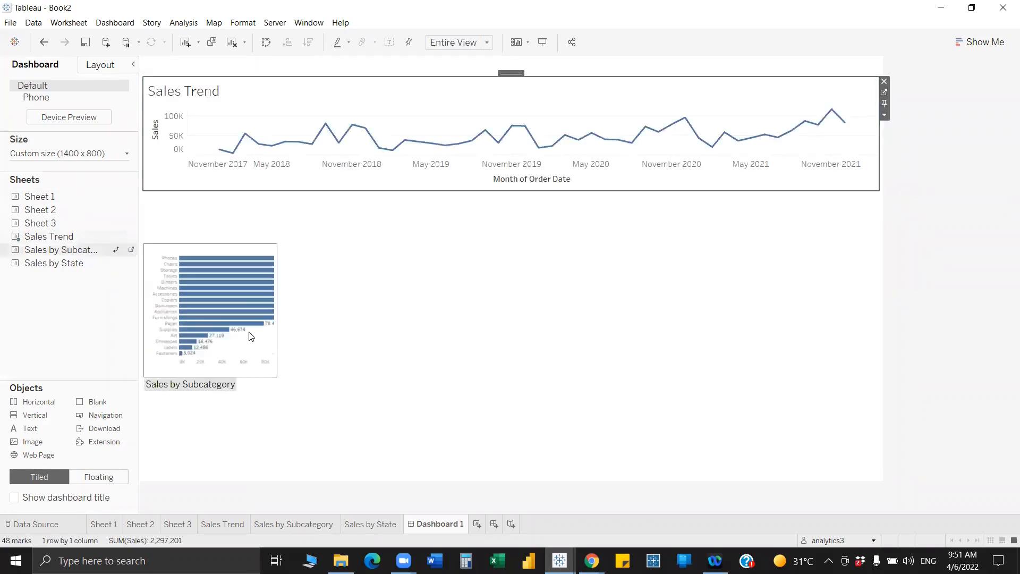
pyautogui.moveTo(66, 253); pyautogui.dragTo(597, 333)
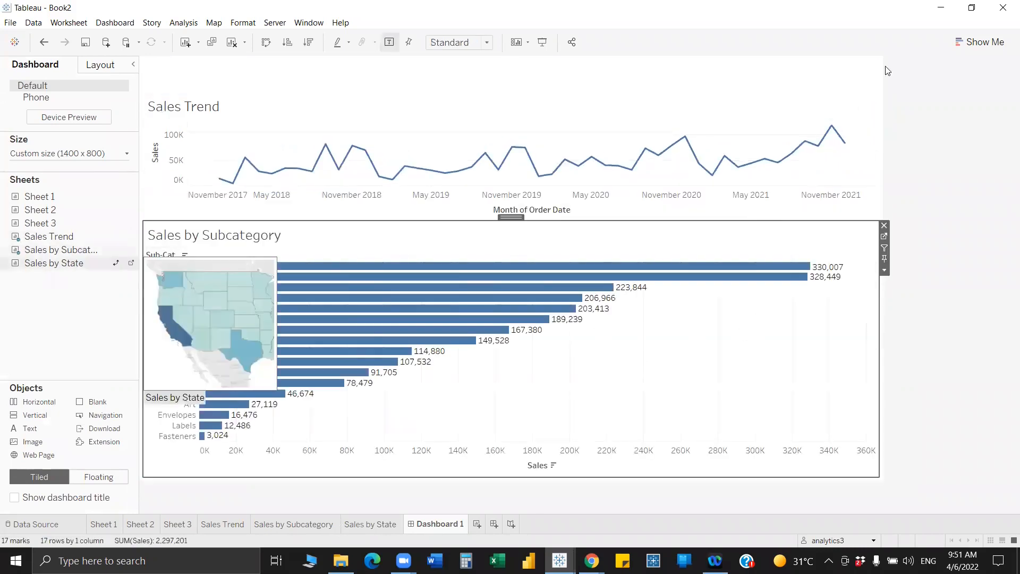
pyautogui.moveTo(887, 71); pyautogui.dragTo(882, 75)
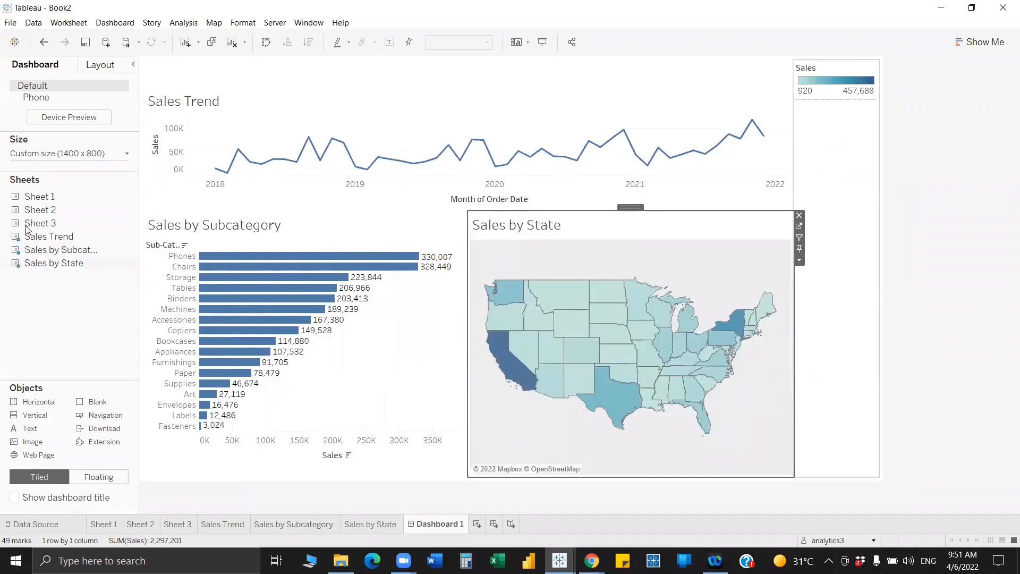
# Remove the map's Sales legend column and place the Sheet 3 calendar in a vertical container left of the charts.
pyautogui.click(836, 223)
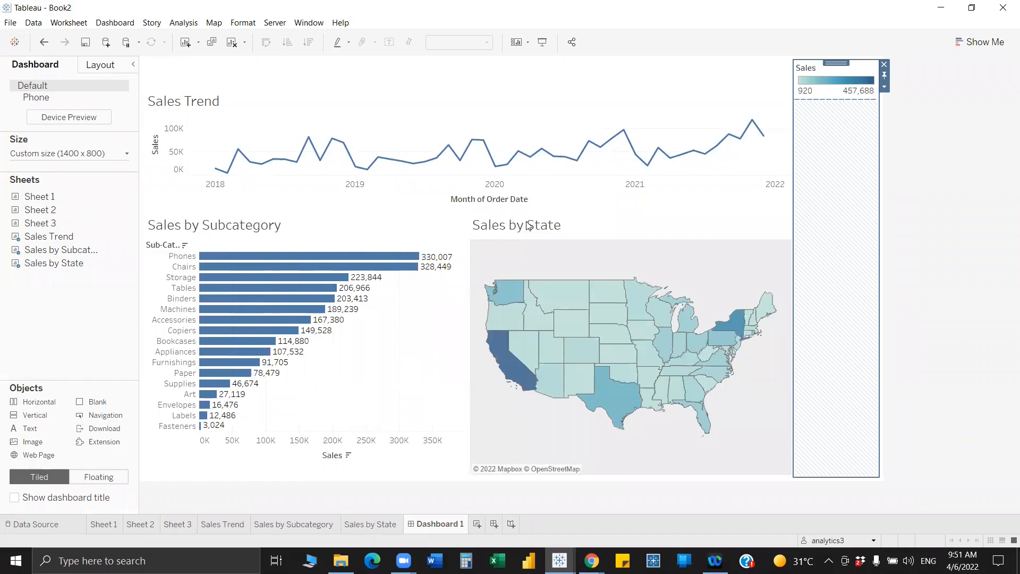
pyautogui.press('Delete')
pyautogui.moveTo(35, 415); pyautogui.dragTo(268, 233)
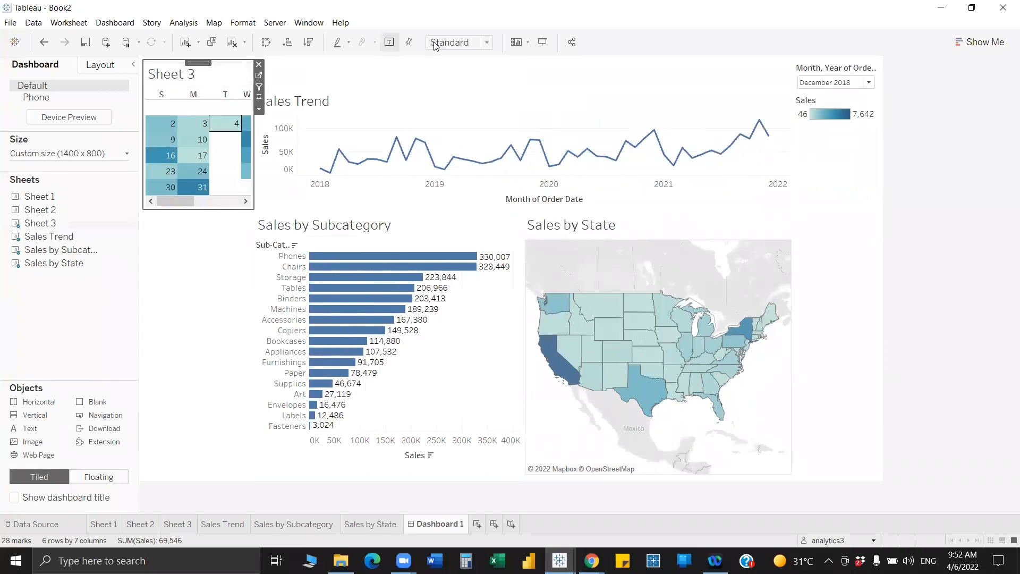
# Fit the Sheet 3 calendar to Entire View with its title hidden, and widen its container slightly.
pyautogui.click(223, 68)
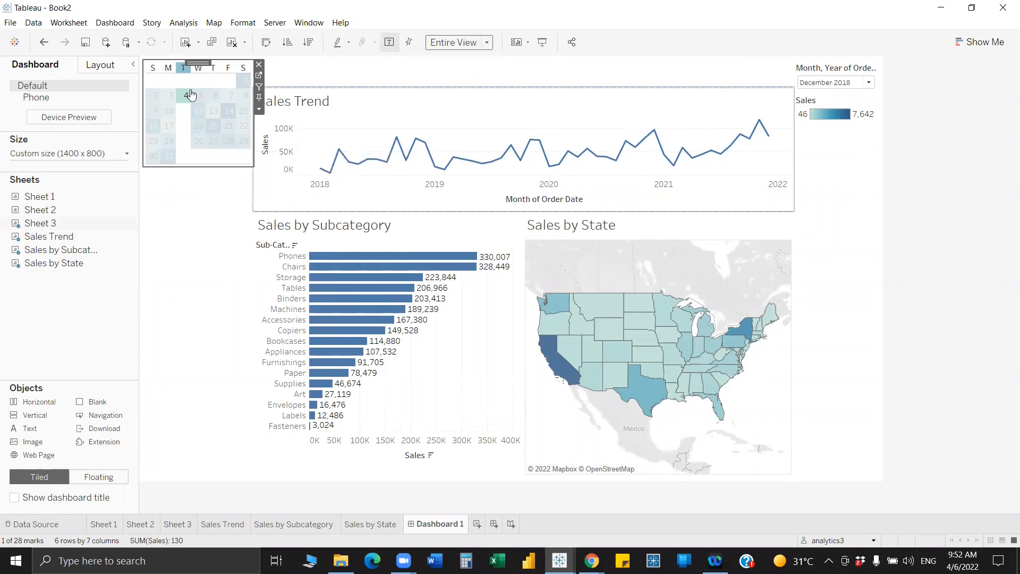
pyautogui.click(209, 221)
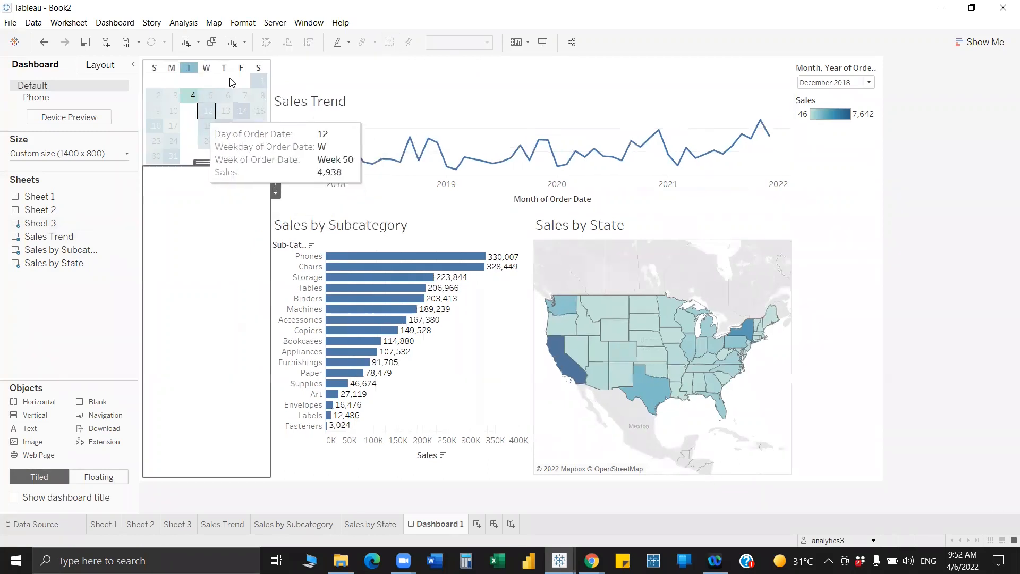
pyautogui.click(190, 97)
pyautogui.click(226, 223)
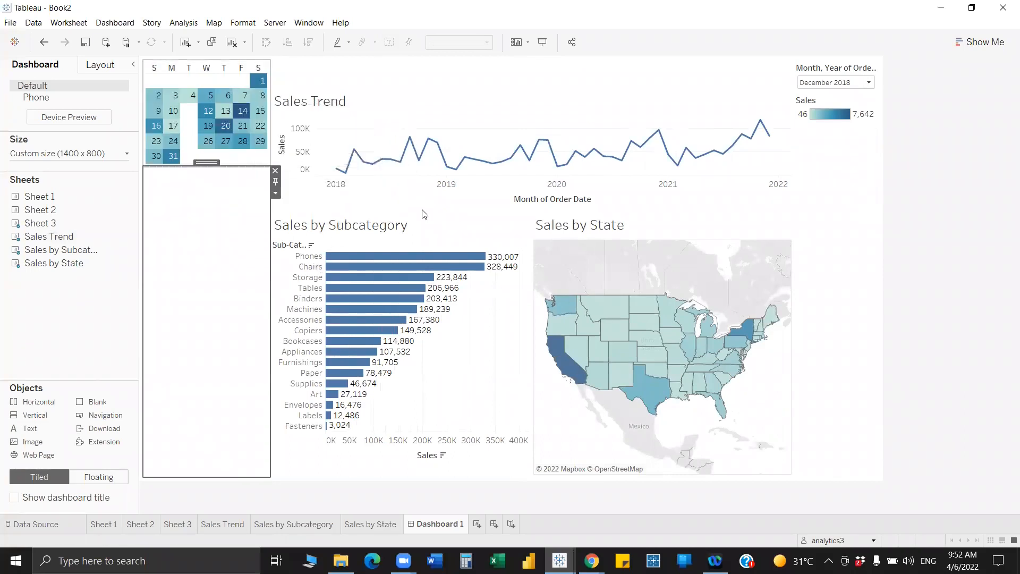
pyautogui.press('Delete')
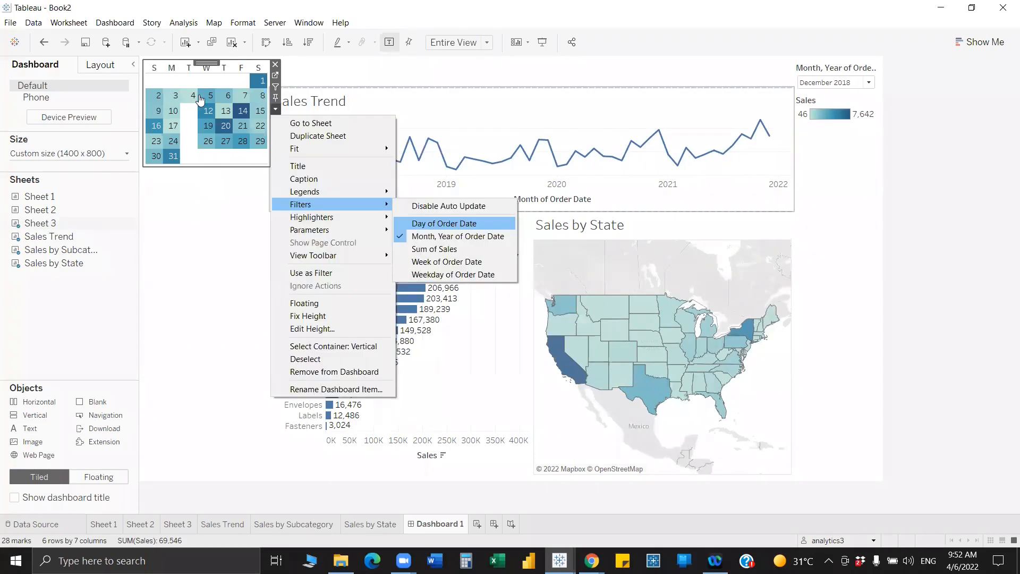
# Move the Month, Year of Order Date filter directly above the calendar and hide the filter's title.
pyautogui.moveTo(205, 72)
pyautogui.mouseDown()
pyautogui.moveTo(219, 208)
pyautogui.moveTo(216, 64)
pyautogui.mouseUp()
pyautogui.click(275, 86)
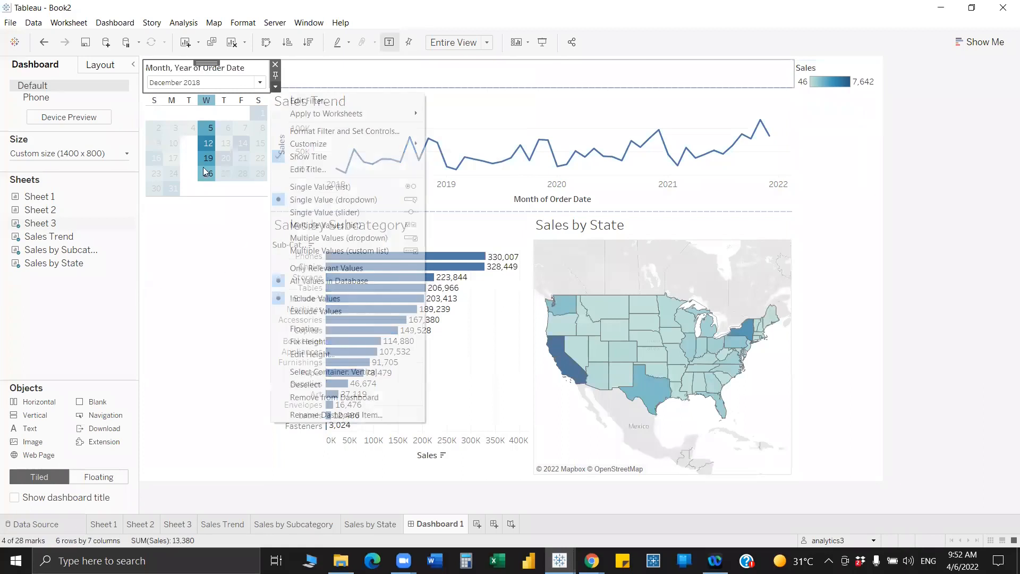
pyautogui.click(205, 227)
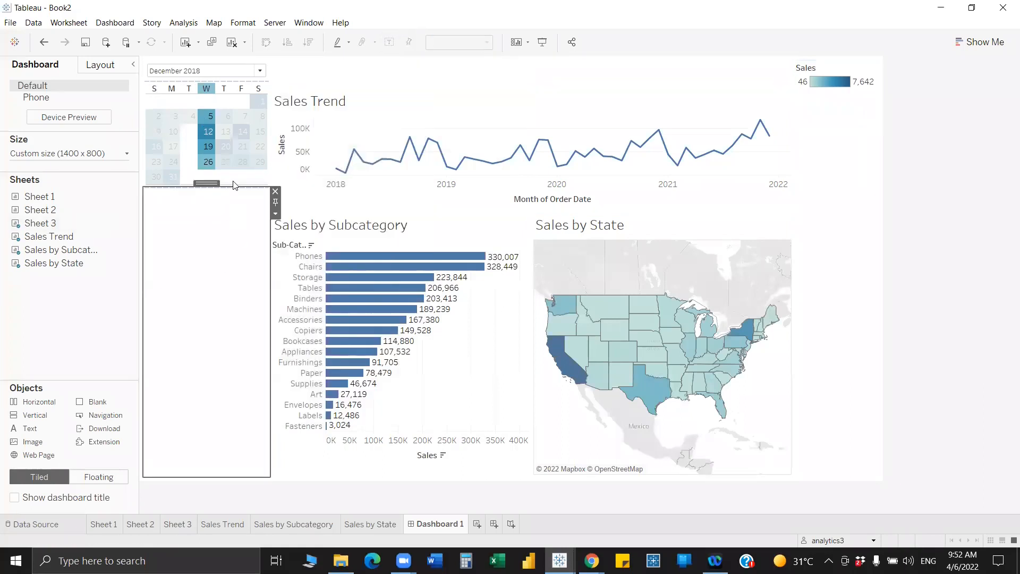
pyautogui.click(197, 132)
pyautogui.click(206, 212)
pyautogui.click(208, 173)
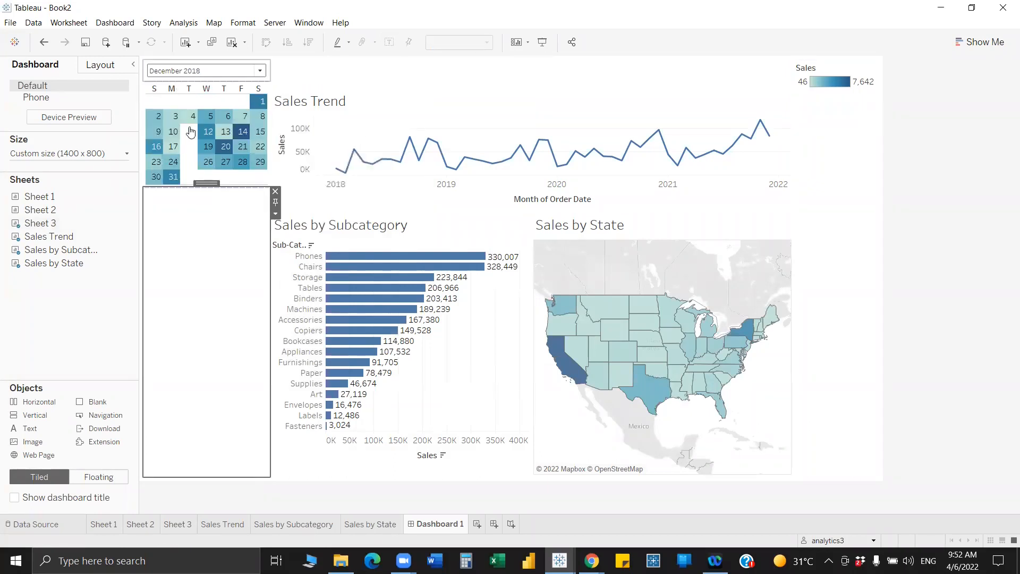
# Switch the calendar to March 2018 and use it as a filter on the other charts with day 14 selected.
pyautogui.click(260, 71)
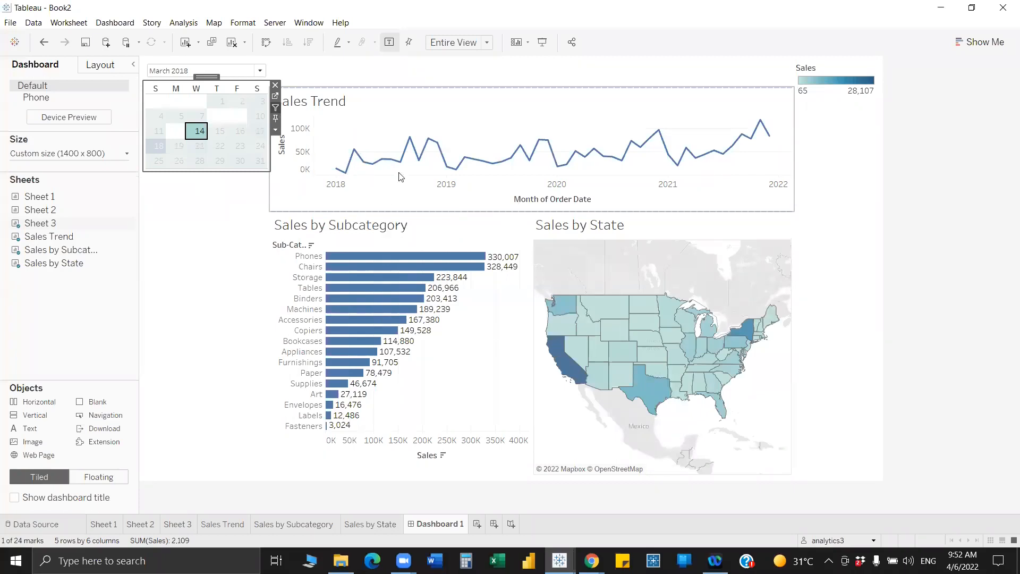
pyautogui.click(197, 131)
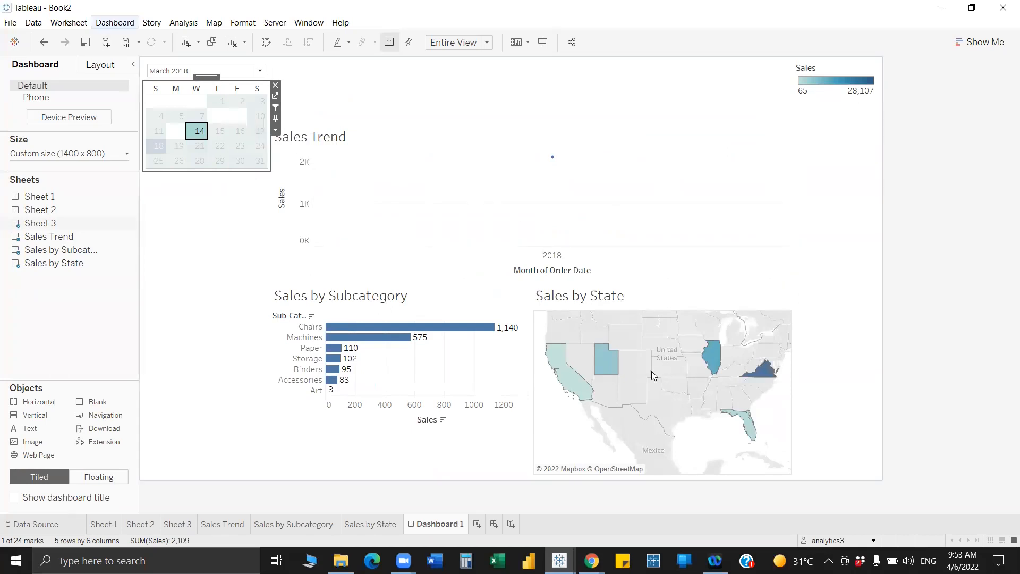
# Edit the dashboard's filter action sourced from Sheet 3 so that it does not filter Sales Trend.
pyautogui.hotkey('ctrl', 'shift', 'd')
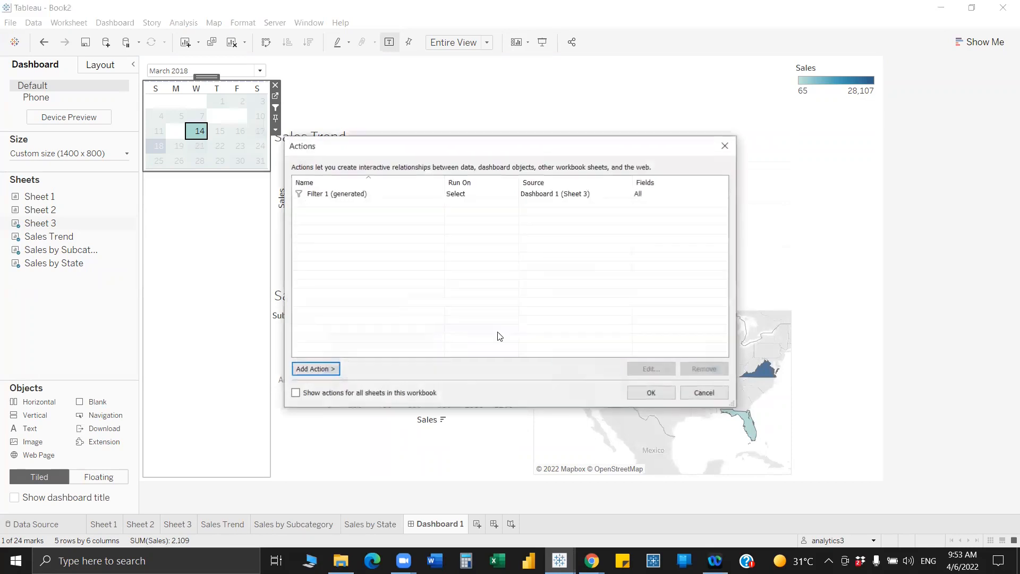
pyautogui.click(555, 194)
pyautogui.click(652, 369)
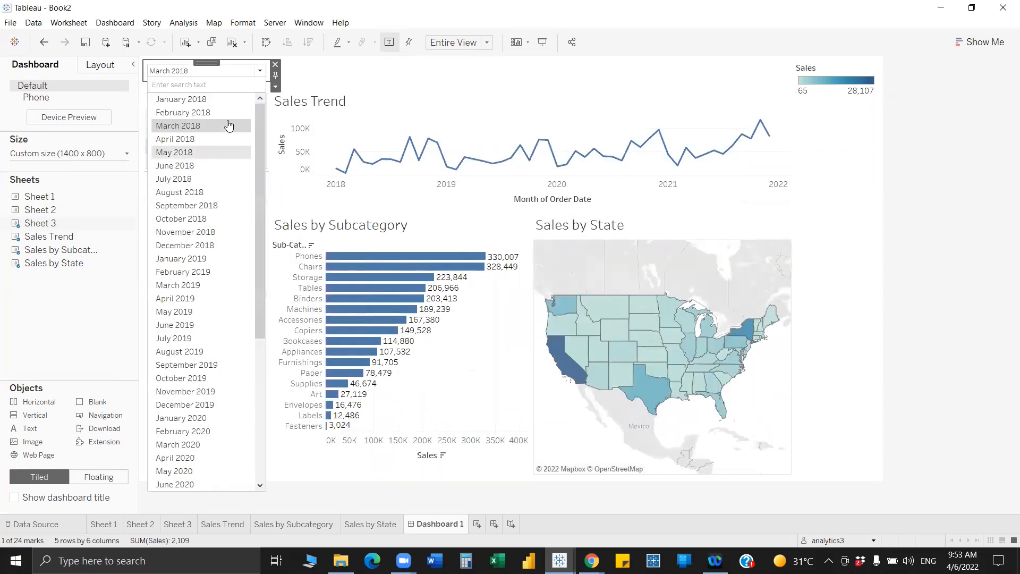
# Set the month filter to May 2018, test the calendar filter with day 8, and clear the selection.
pyautogui.click(202, 152)
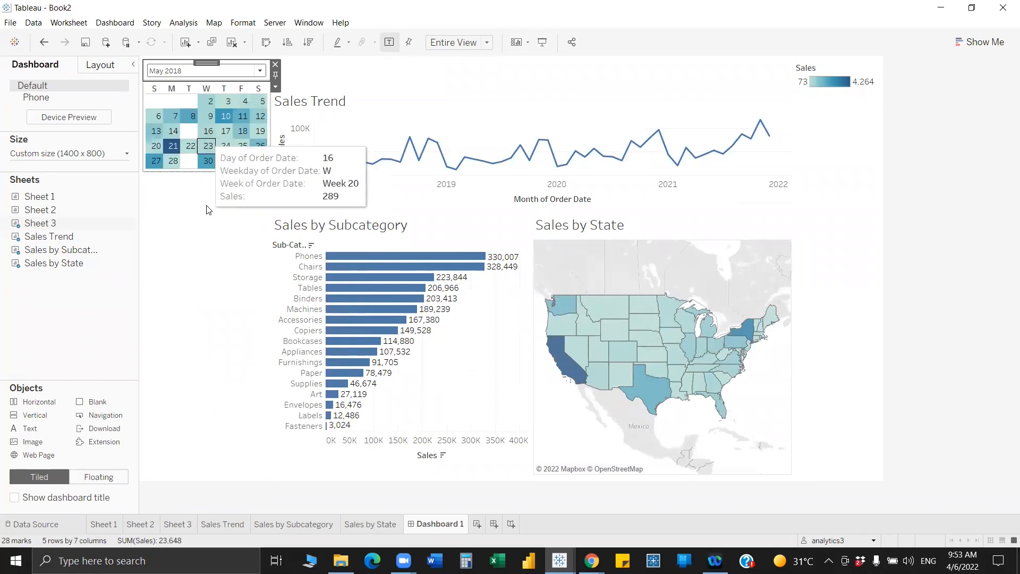
pyautogui.click(190, 115)
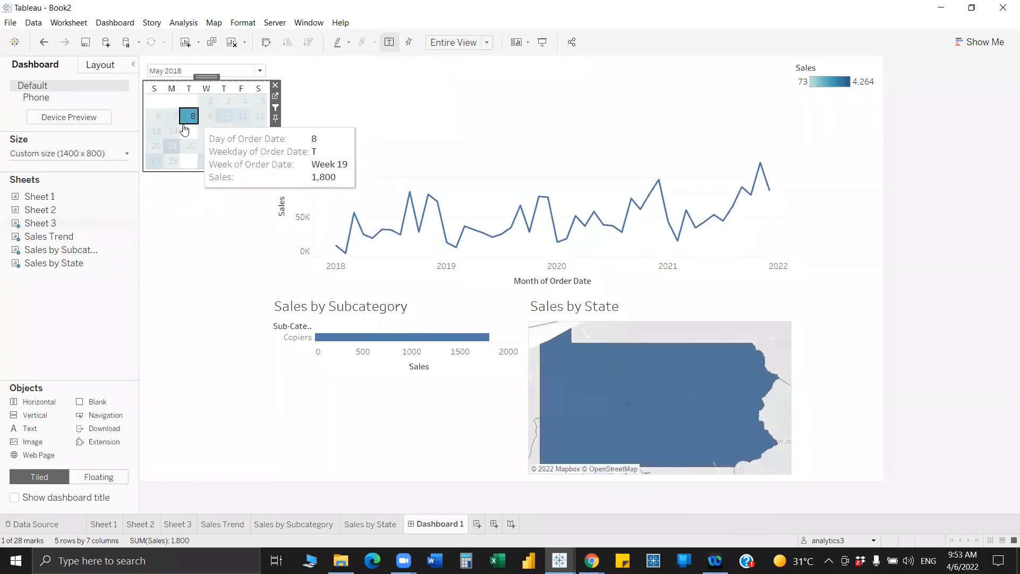
pyautogui.click(162, 138)
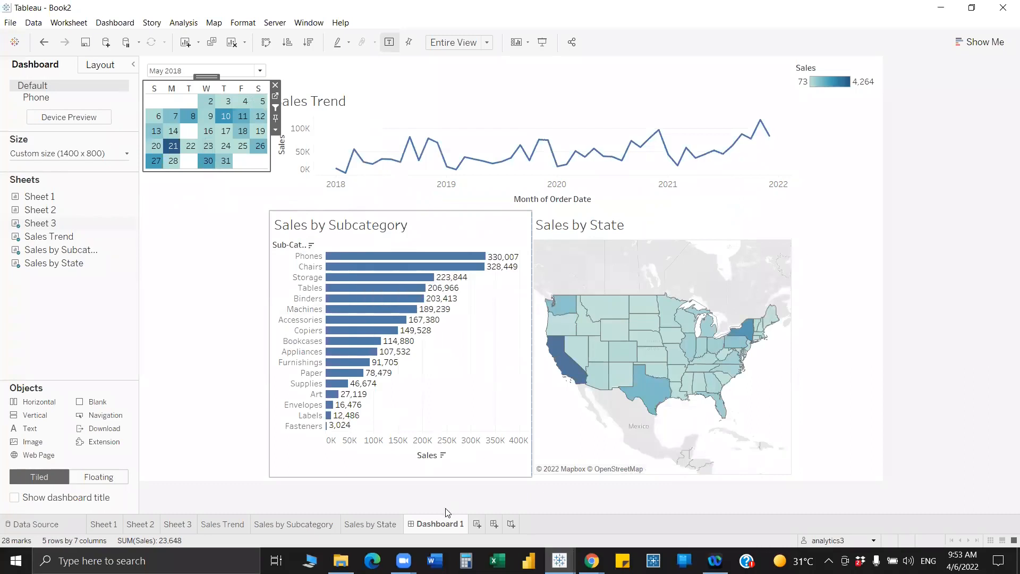
# Create a new blank worksheet and make two duplicates of the Sales by Subcategory worksheet.
pyautogui.click(477, 524)
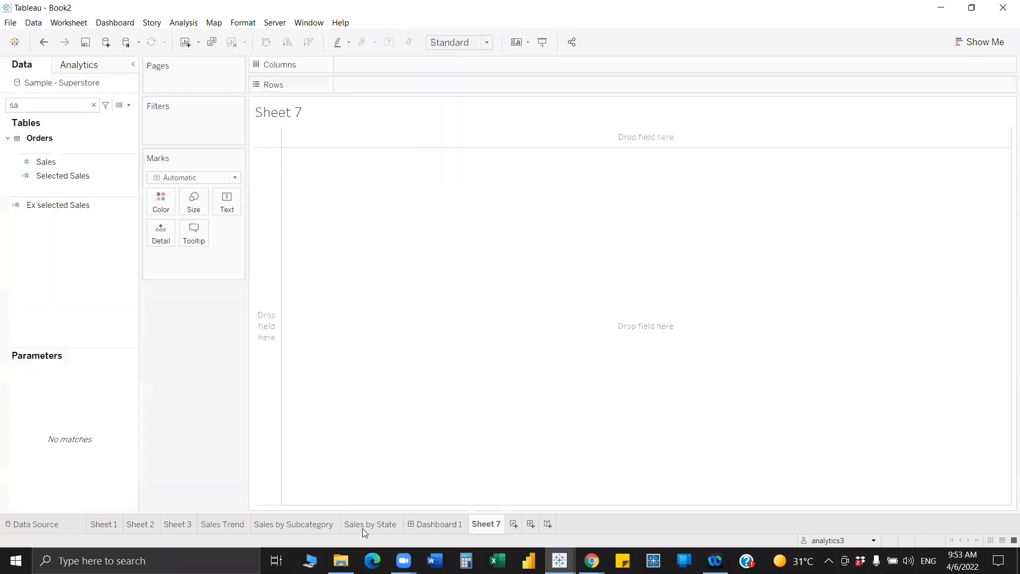
pyautogui.rightClick(315, 529)
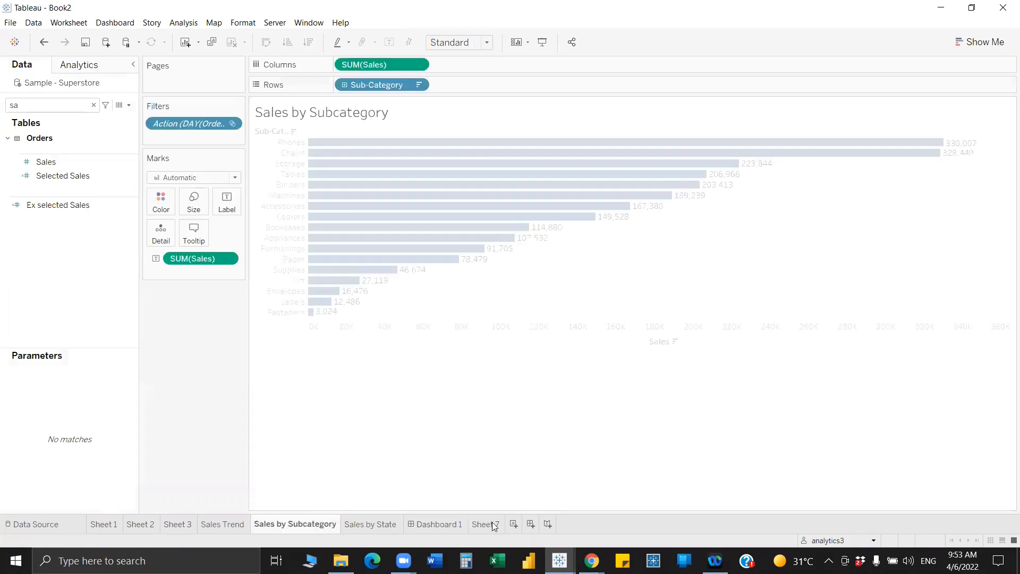
pyautogui.click(394, 400)
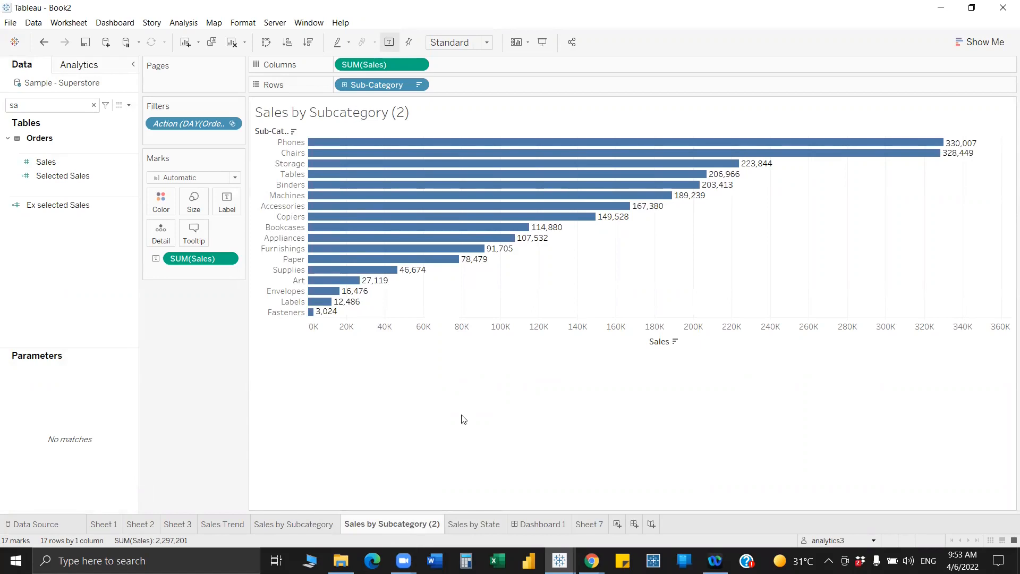
pyautogui.rightClick(410, 522)
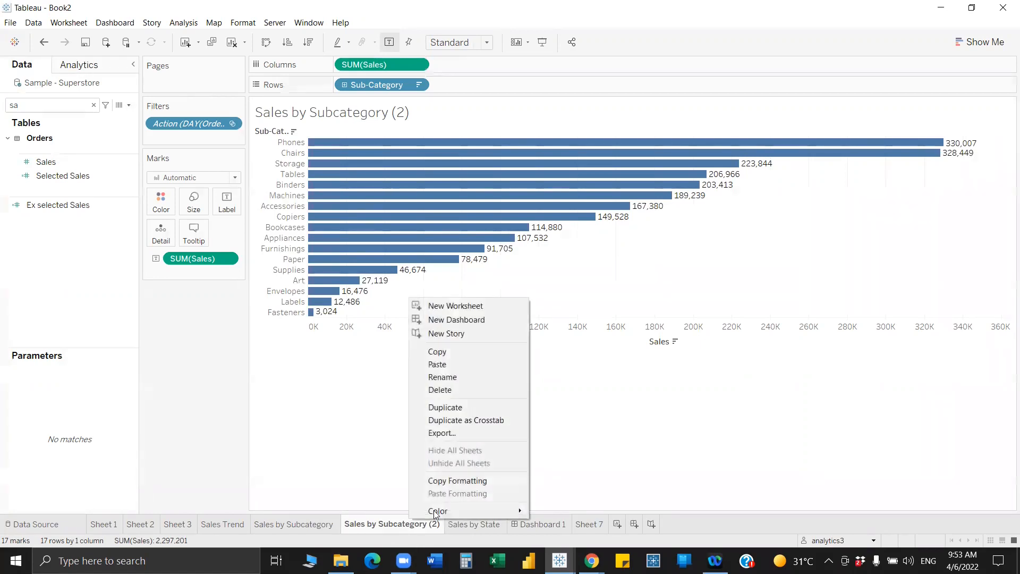
pyautogui.click(449, 527)
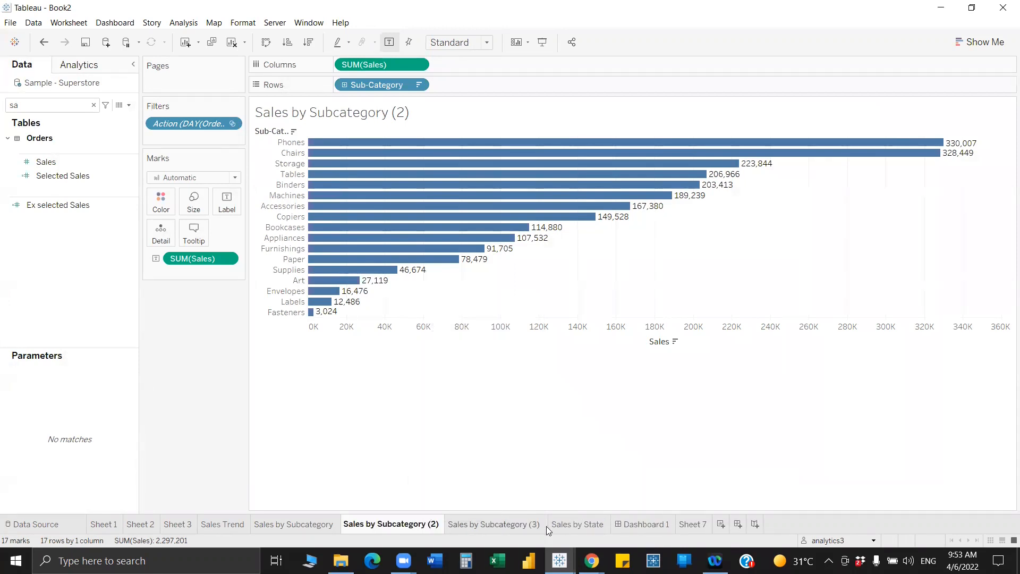
# Rename the "Sales by Subcategory (2)" worksheet as "Sales by Subcategory" with a trailing space instead of the number.
pyautogui.press('Delete')
pyautogui.press('Delete')
pyautogui.press('BackSpace')
pyautogui.press('BackSpace')
pyautogui.click(529, 524)
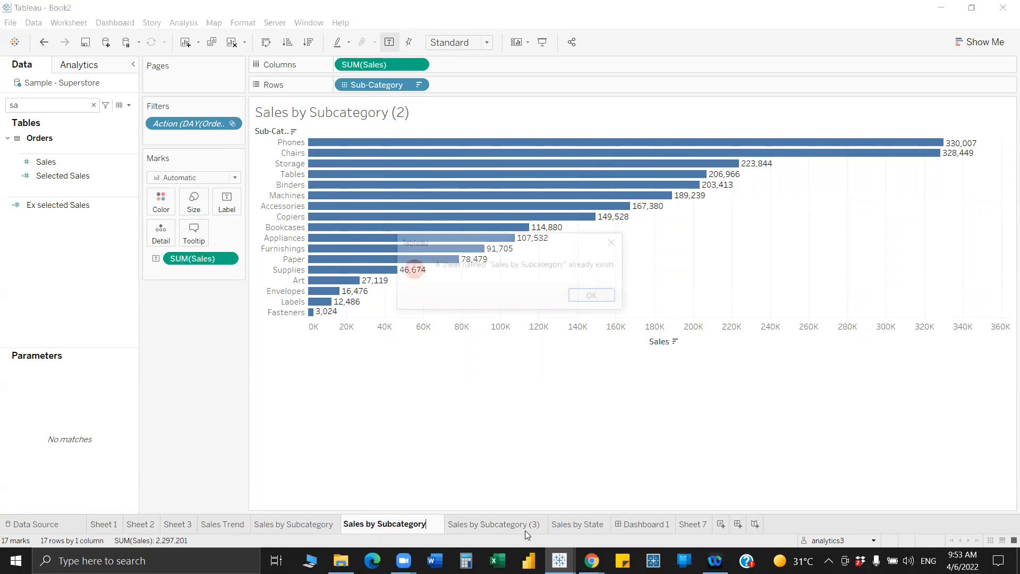
pyautogui.press('Return')
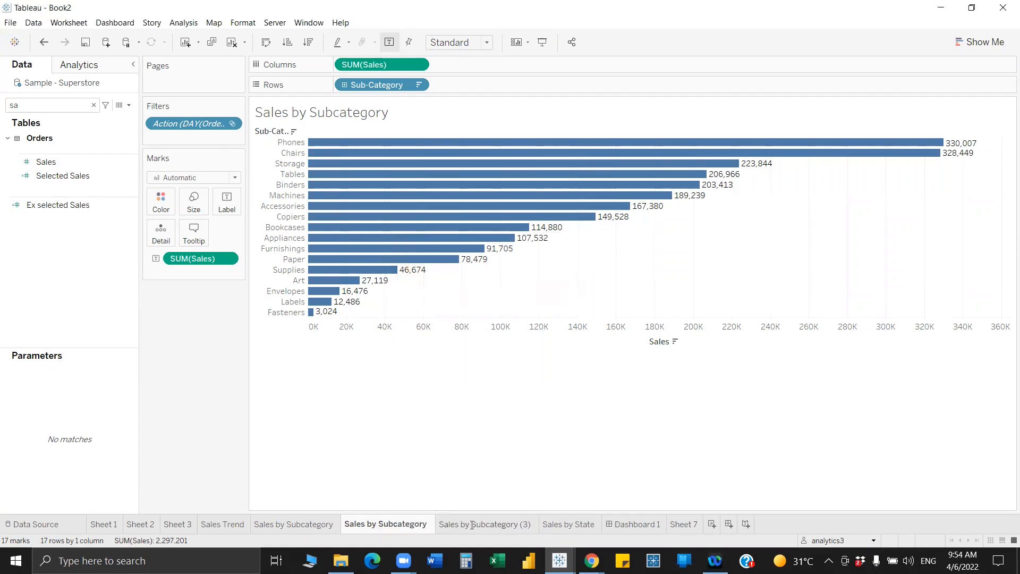
# Rename the "Sales by Subcategory (3)" worksheet as "Sales by Category".
pyautogui.doubleClick(472, 526)
pyautogui.press('Right')
pyautogui.press('Left')
pyautogui.press('Left')
pyautogui.press('End')
pyautogui.hotkey('ctrl', 'shift', 'Left')
pyautogui.hotkey('ctrl', 'shift', 'Left')
pyautogui.hotkey('ctrl', 'shift', 'Left')
pyautogui.write('Categor')
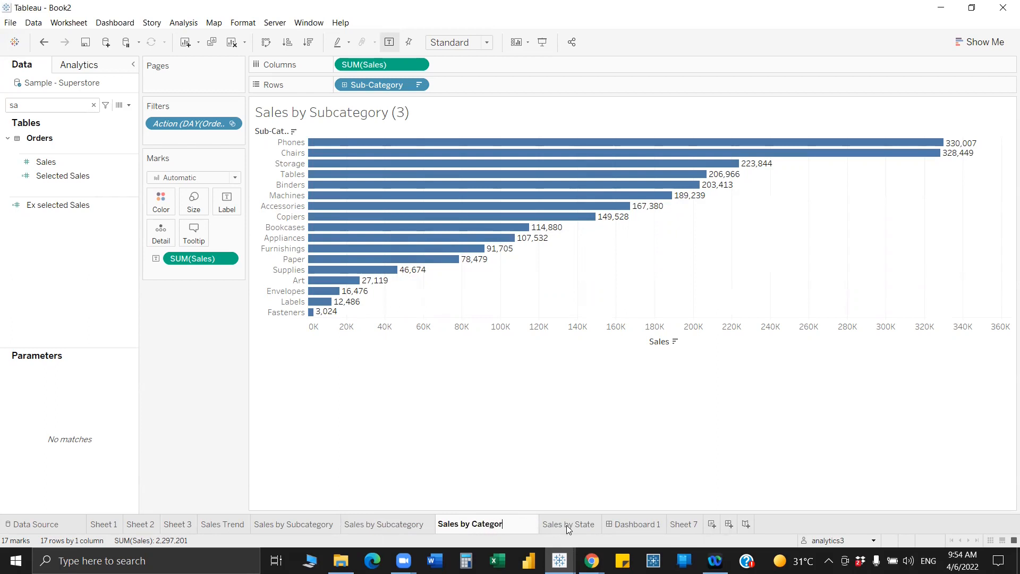
pyautogui.write('y')
pyautogui.press('Return')
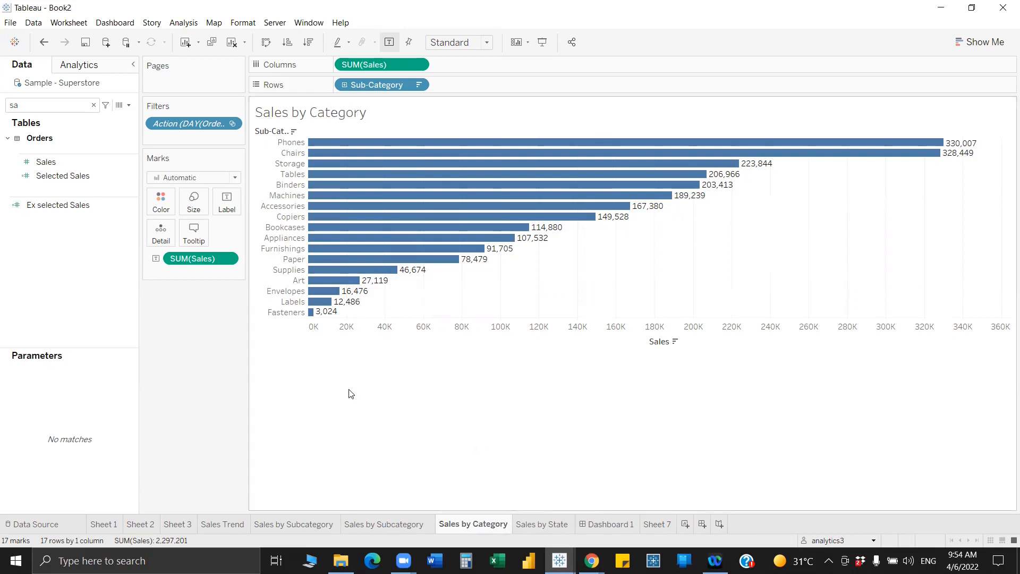
# On the Sales by Category sheet, remove the date action filter and replace Sub-Category with Category on the rows.
pyautogui.doubleClick(70, 111)
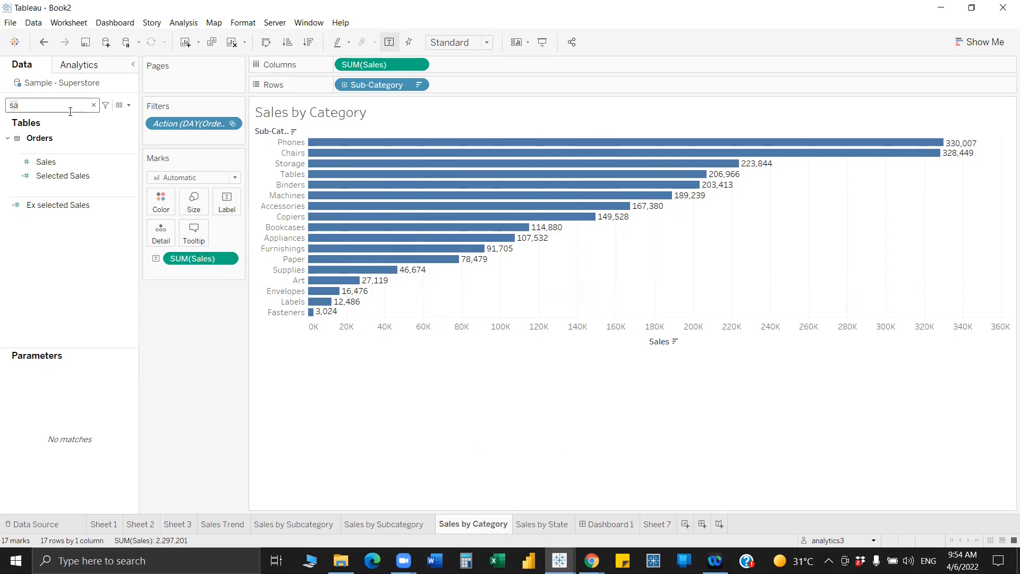
pyautogui.click(94, 108)
pyautogui.moveTo(163, 124); pyautogui.dragTo(96, 151)
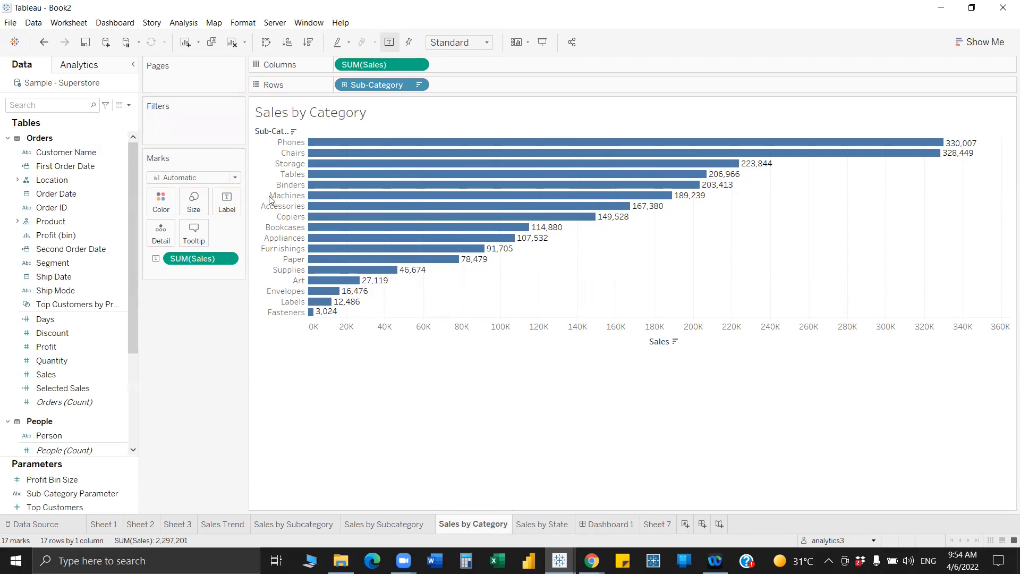
pyautogui.click(390, 524)
pyautogui.click(477, 524)
pyautogui.click(73, 102)
pyautogui.write('ca')
pyautogui.moveTo(63, 179)
pyautogui.mouseDown()
pyautogui.moveTo(237, 138)
pyautogui.moveTo(355, 88)
pyautogui.moveTo(339, 90)
pyautogui.mouseUp()
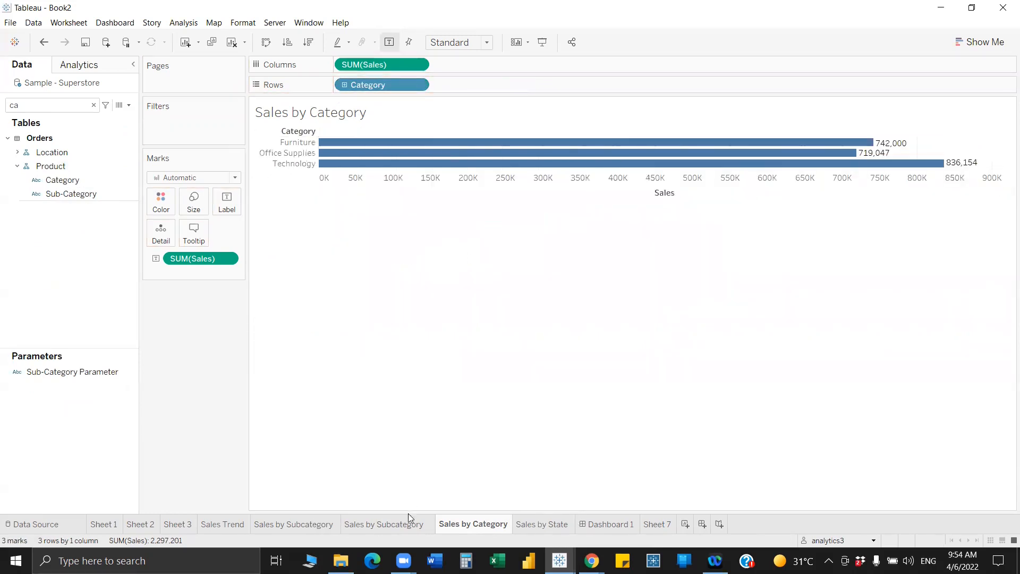
# Add the suffix "P" to the names of the duplicated Sales by Subcategory sheet and the Sales by Category sheet.
pyautogui.click(432, 525)
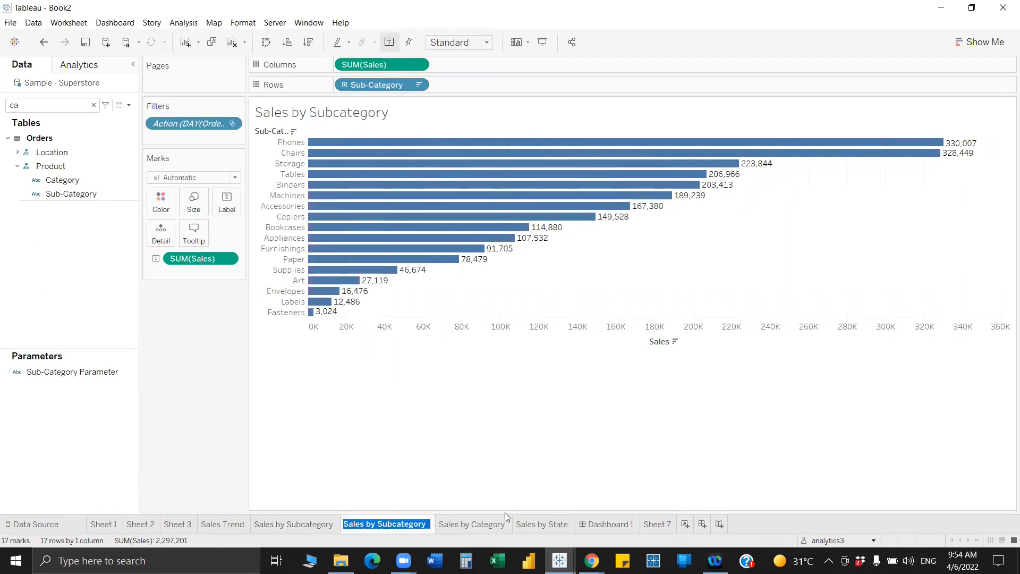
pyautogui.write('P')
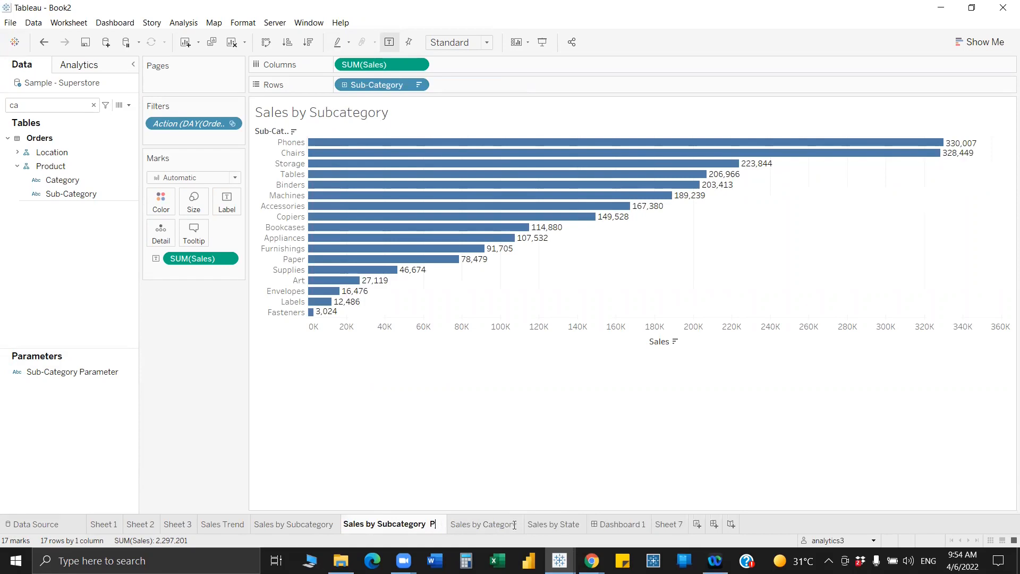
pyautogui.press('Return')
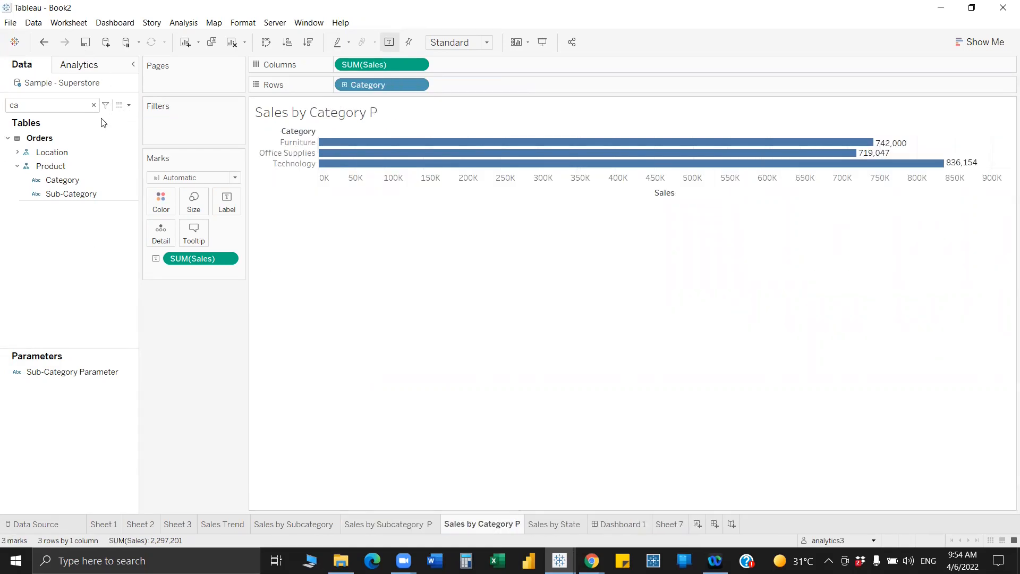
# Create a string parameter whose allowable values are a list containing Category and Subcategory.
pyautogui.click(128, 104)
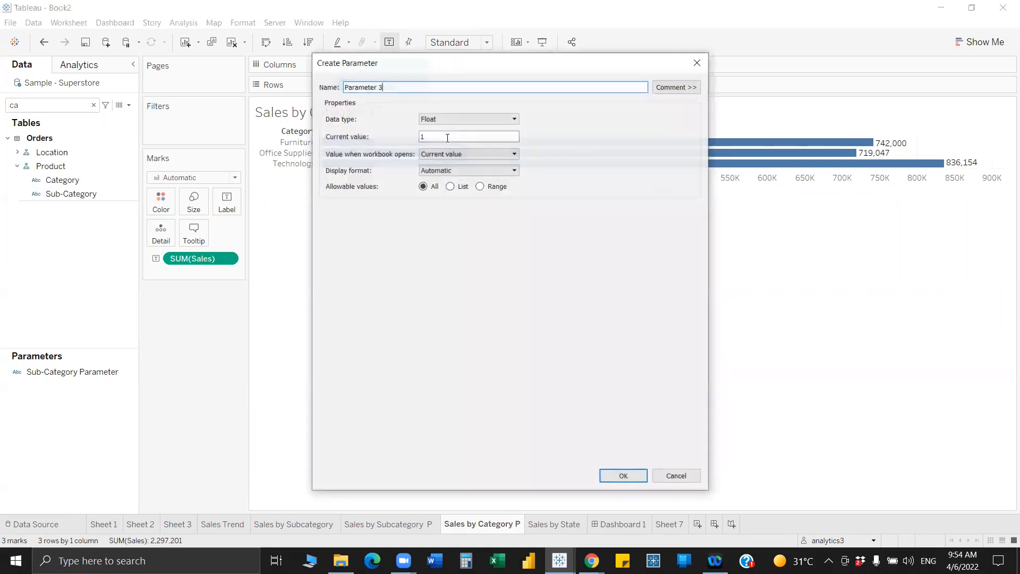
pyautogui.click(459, 119)
pyautogui.click(458, 145)
pyautogui.click(468, 154)
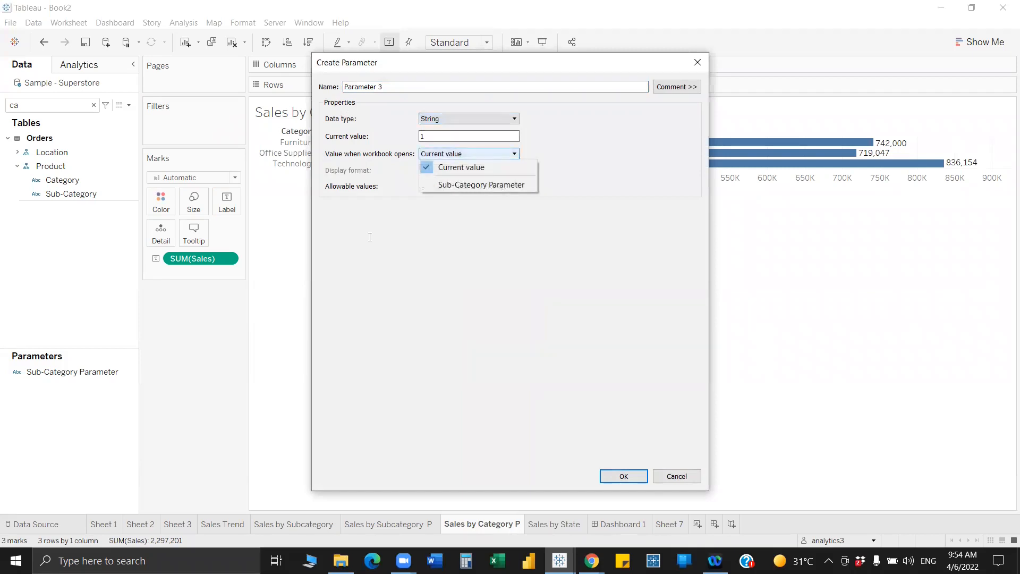
pyautogui.click(461, 167)
pyautogui.click(451, 186)
pyautogui.click(370, 237)
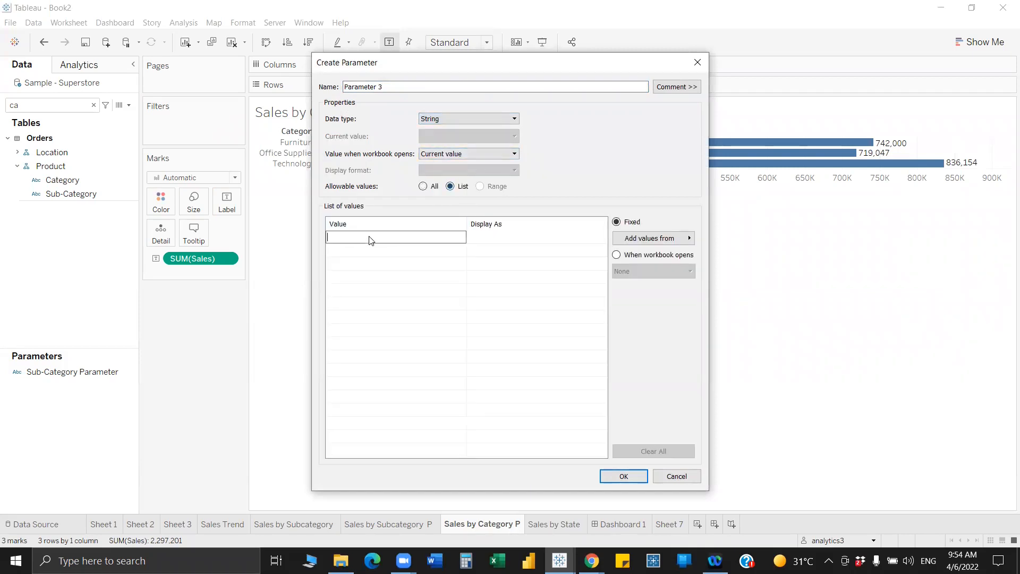
pyautogui.write('Category')
pyautogui.press('Return')
pyautogui.write('Subcategor')
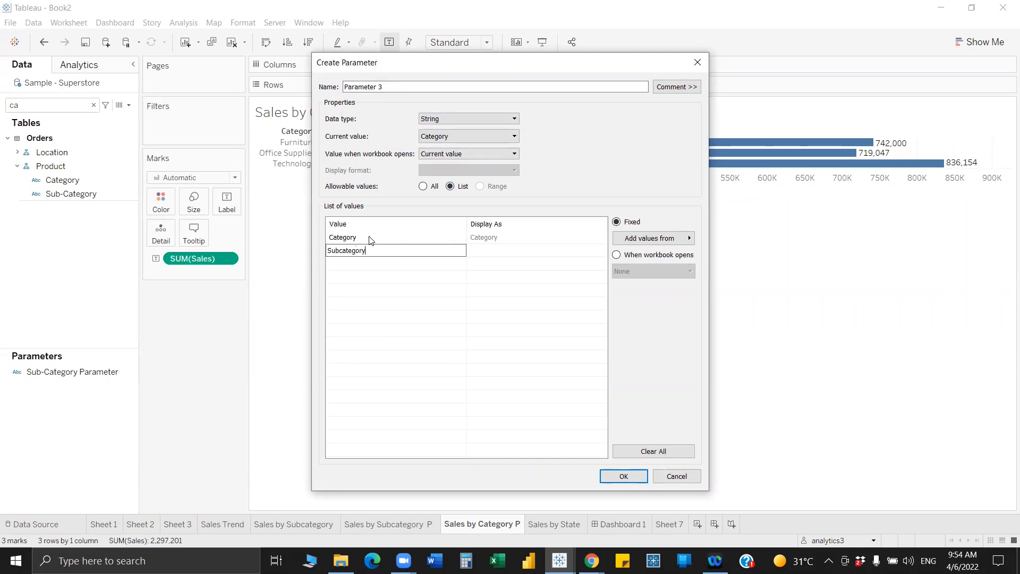
pyautogui.click(488, 277)
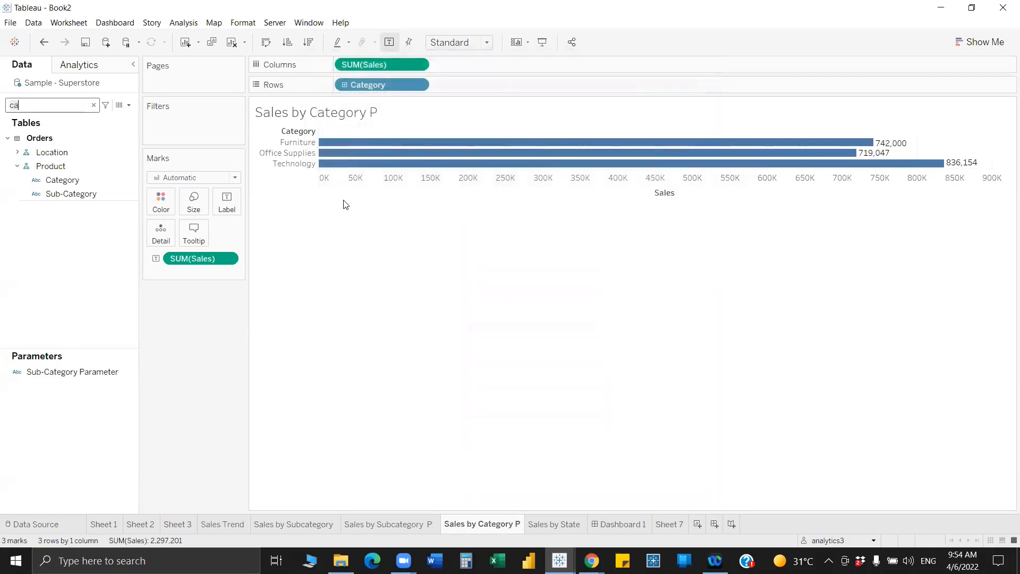
# Rename the new category/subcategory parameter as "View by" and show its control on the Sales by Category P sheet.
pyautogui.press('BackSpace')
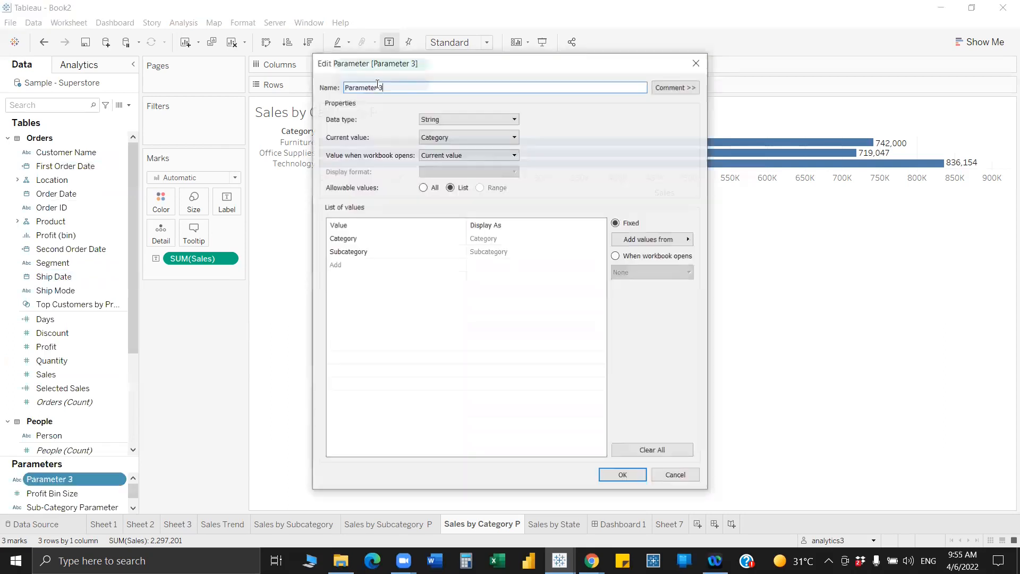
pyautogui.click(377, 85)
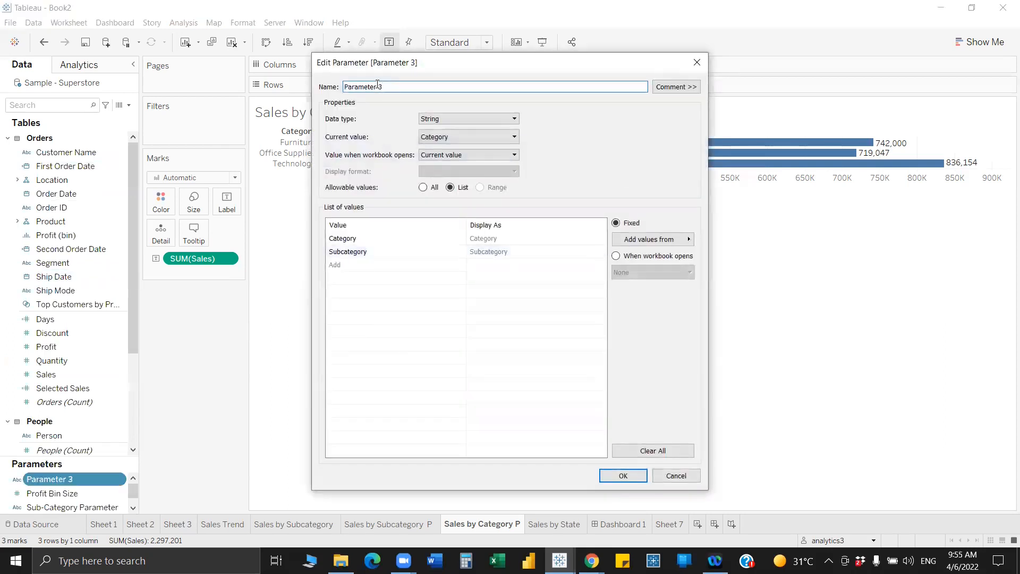
pyautogui.tripleClick(377, 85)
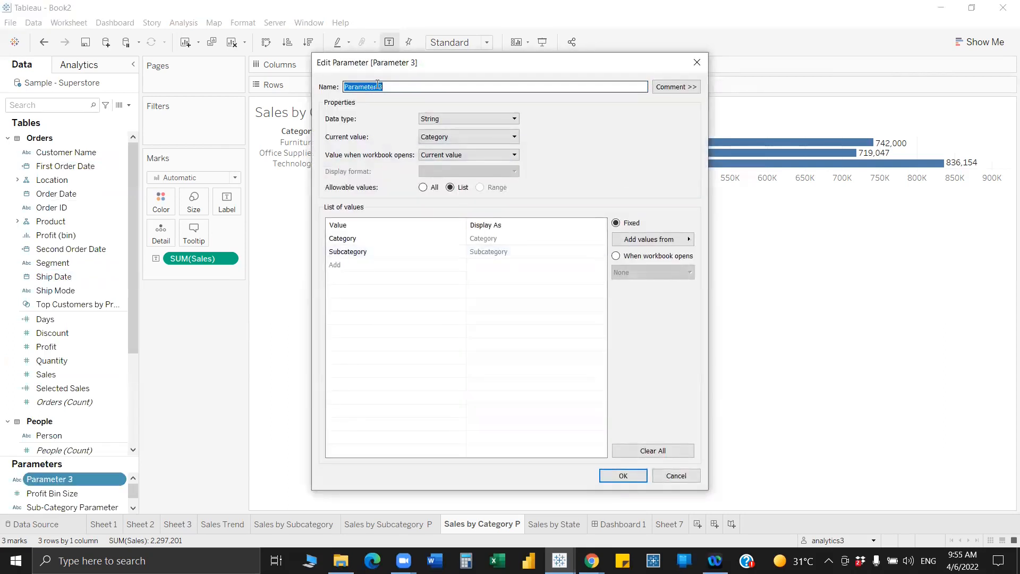
pyautogui.write('Viewe')
pyautogui.press('BackSpace')
pyautogui.press('Return')
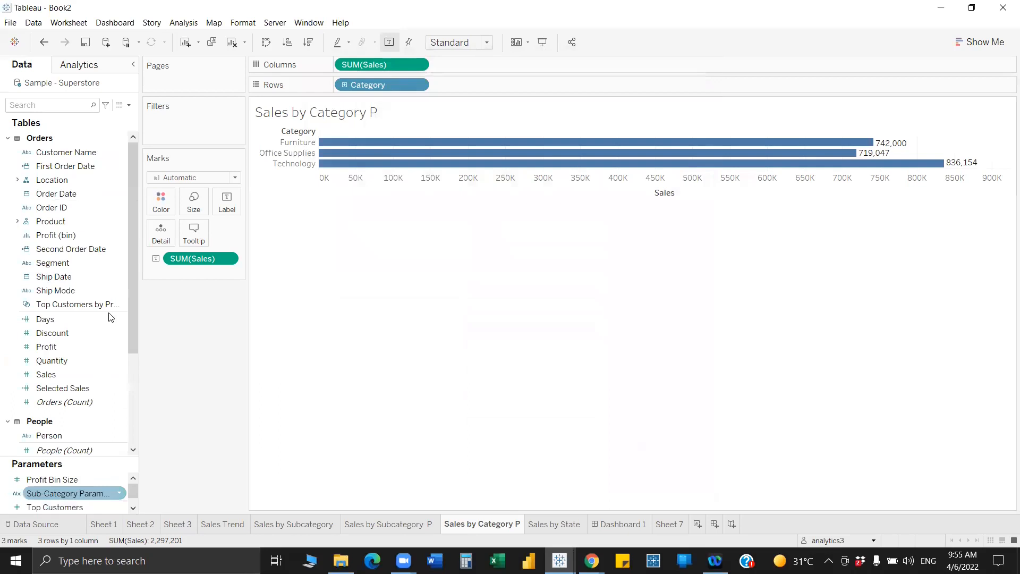
pyautogui.scroll(-1, 57, 500)
pyautogui.rightClick(56, 507)
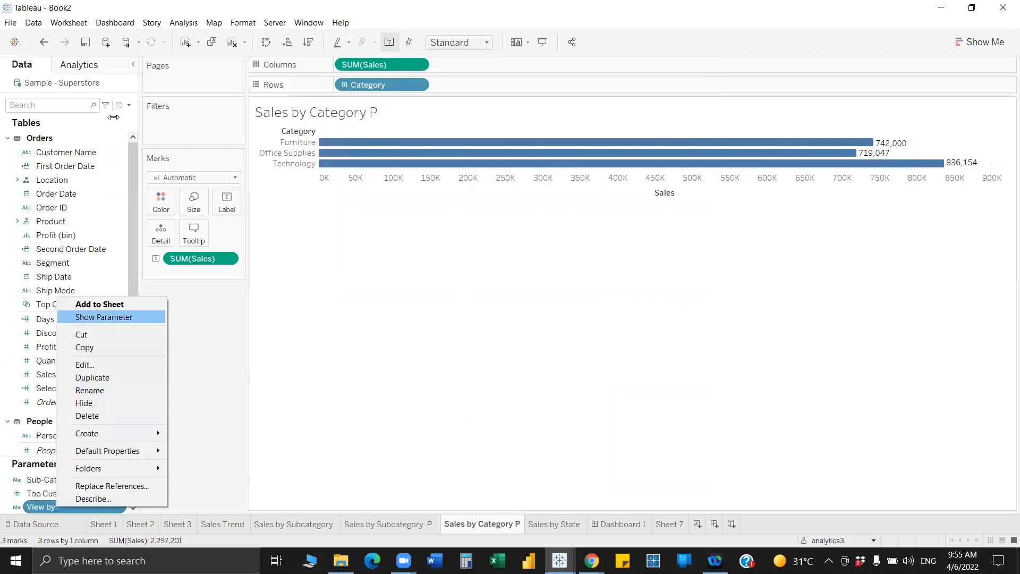
pyautogui.click(104, 317)
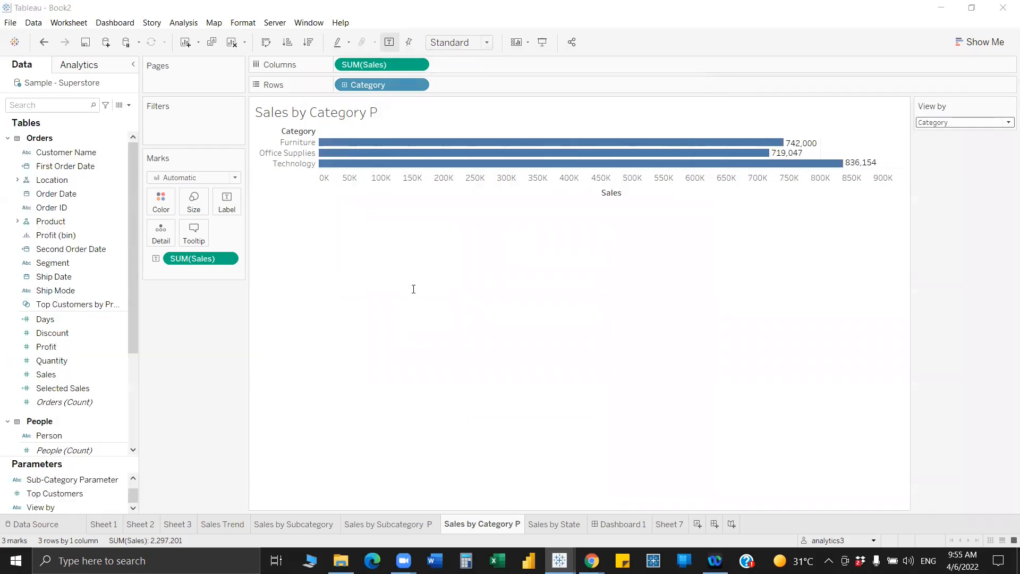
# Create a calculated field named "Category P" with the formula IF [View by]= "Category" THEN TRUE END.
pyautogui.write('Cate')
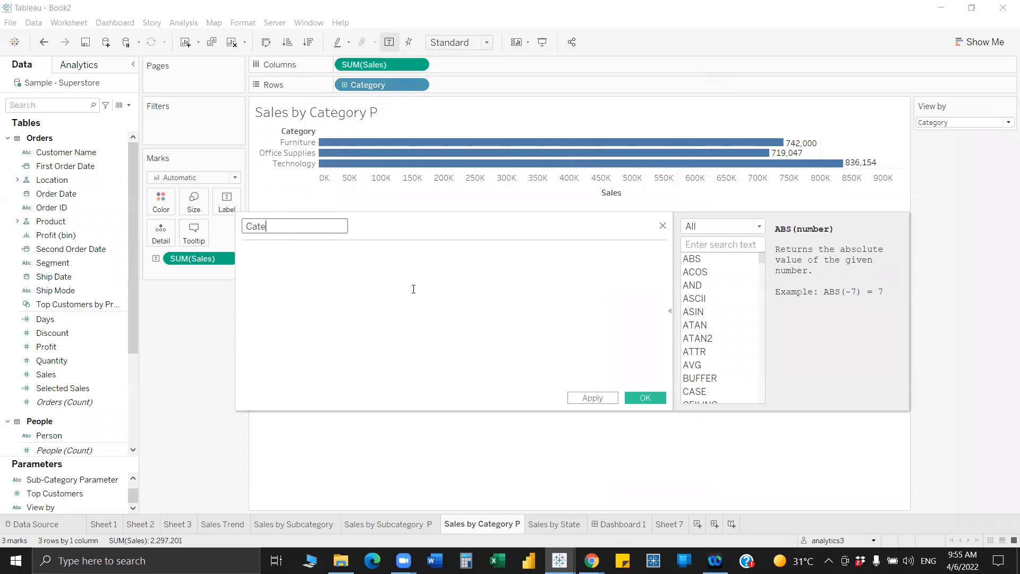
pyautogui.write('gory P')
pyautogui.click(370, 309)
pyautogui.write('IF vie')
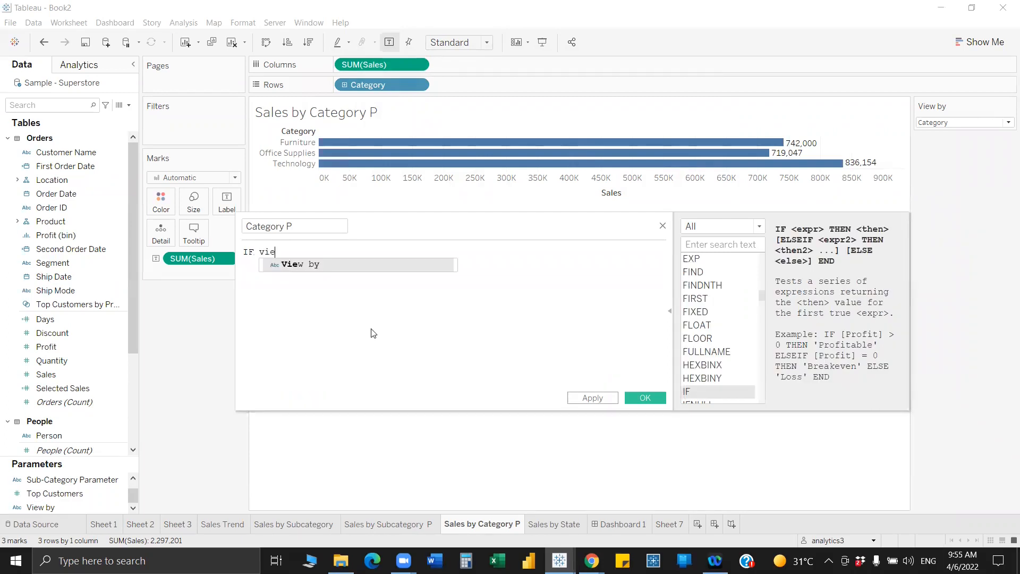
pyautogui.write('w')
pyautogui.press('Return')
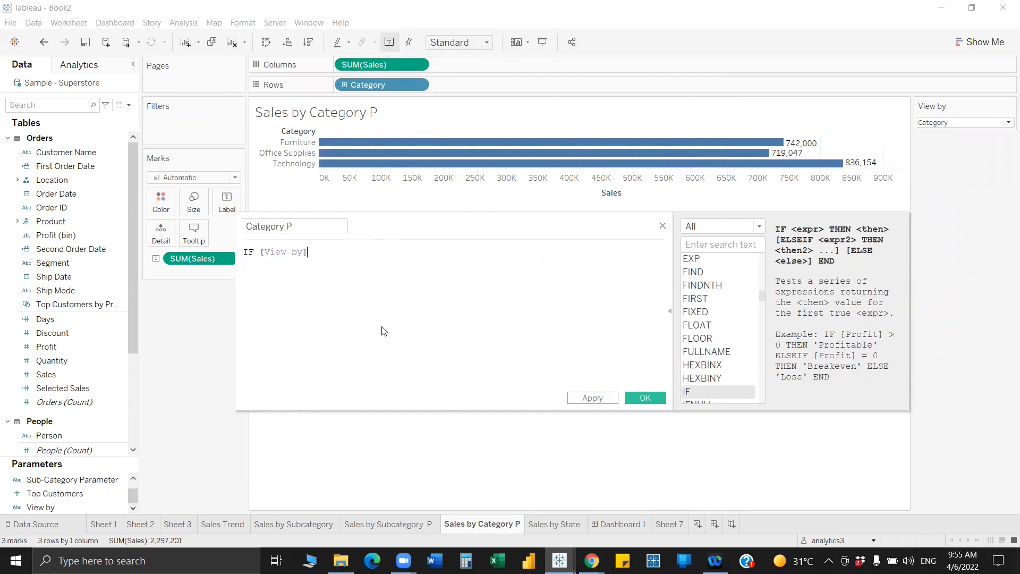
pyautogui.write('=cate')
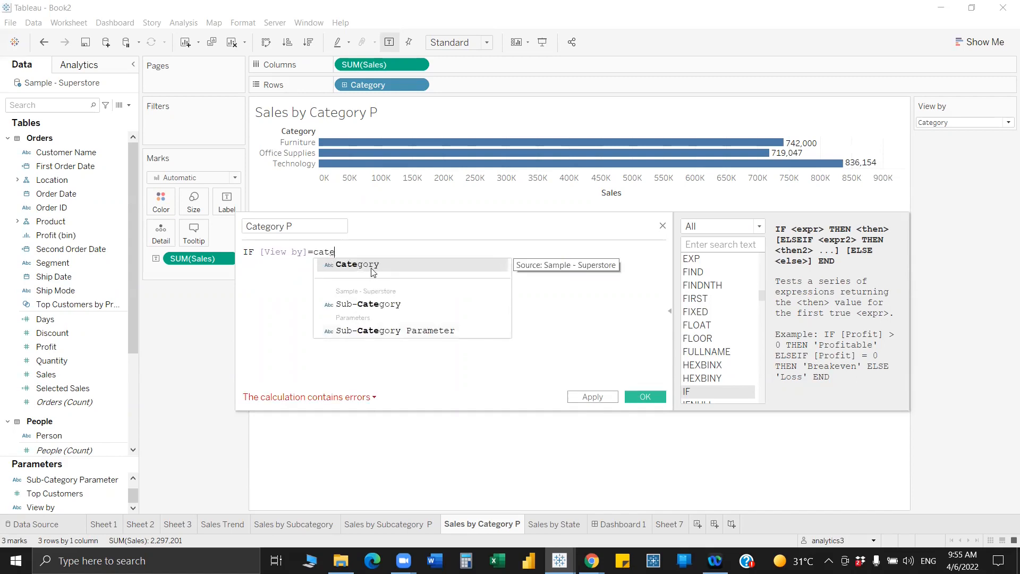
pyautogui.press('BackSpace')
pyautogui.press('BackSpace')
pyautogui.press('BackSpace')
pyautogui.press('BackSpace')
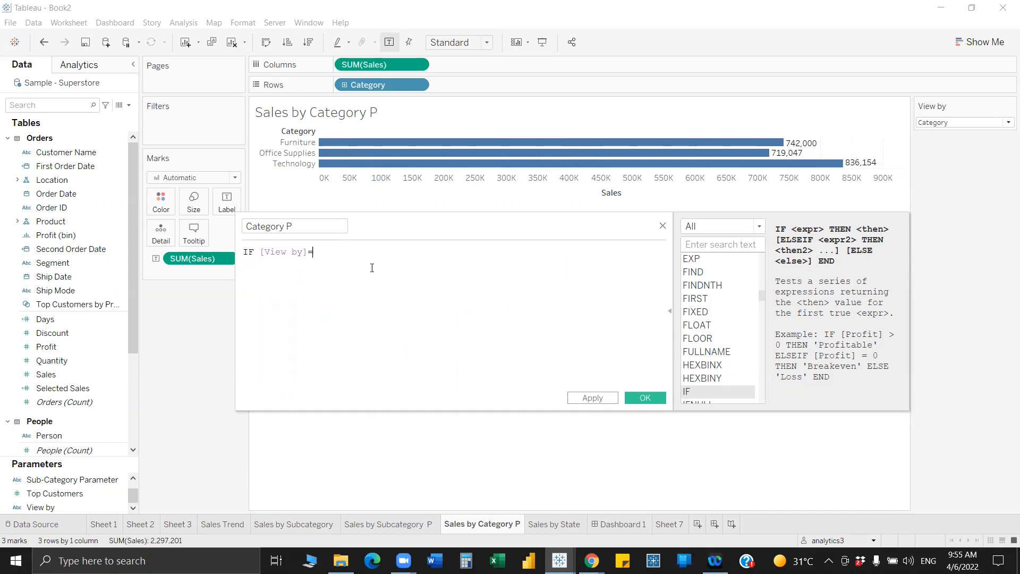
pyautogui.write('"Category"THEN')
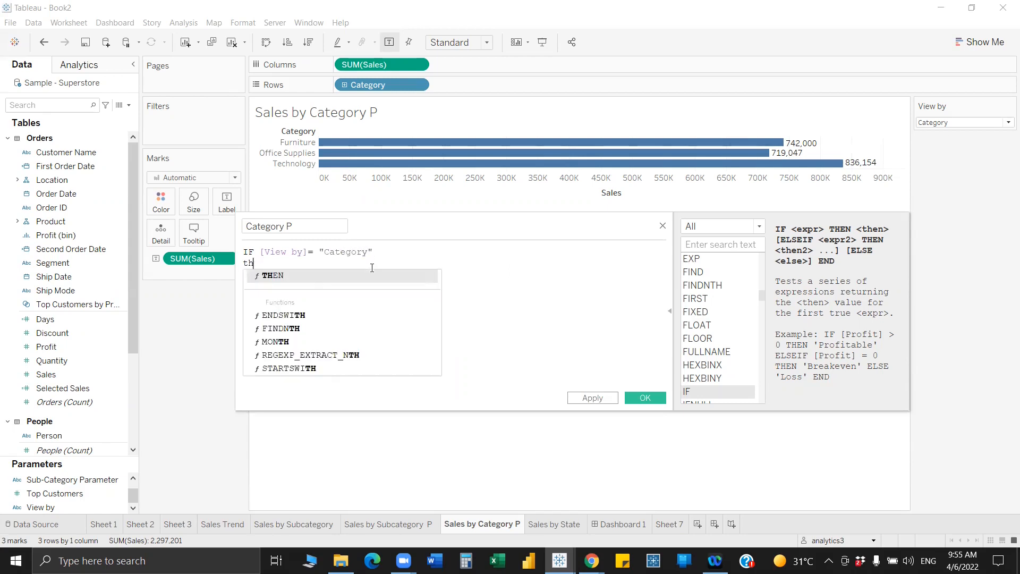
pyautogui.write(' TRUE')
pyautogui.write('e')
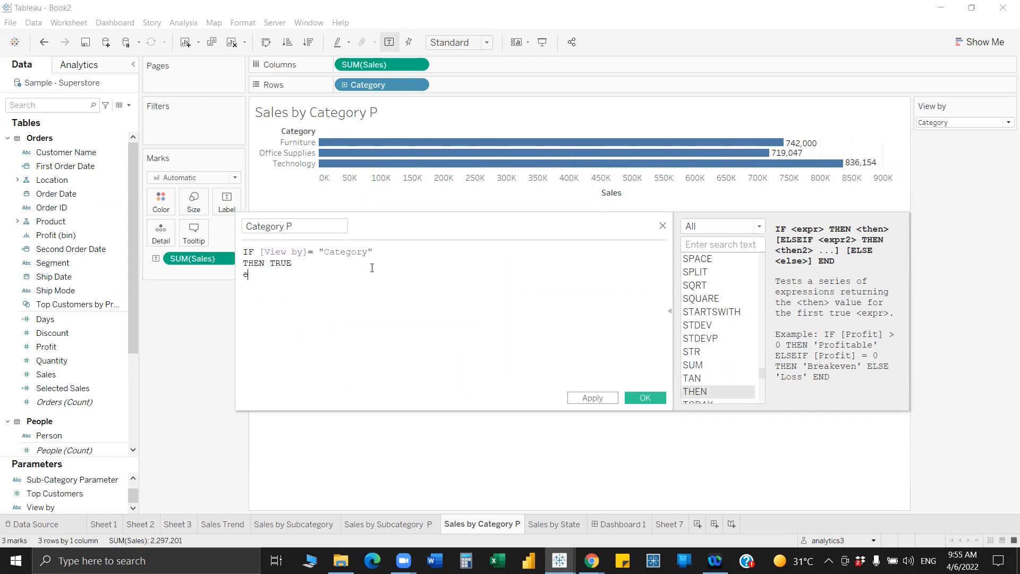
pyautogui.write('ND]')
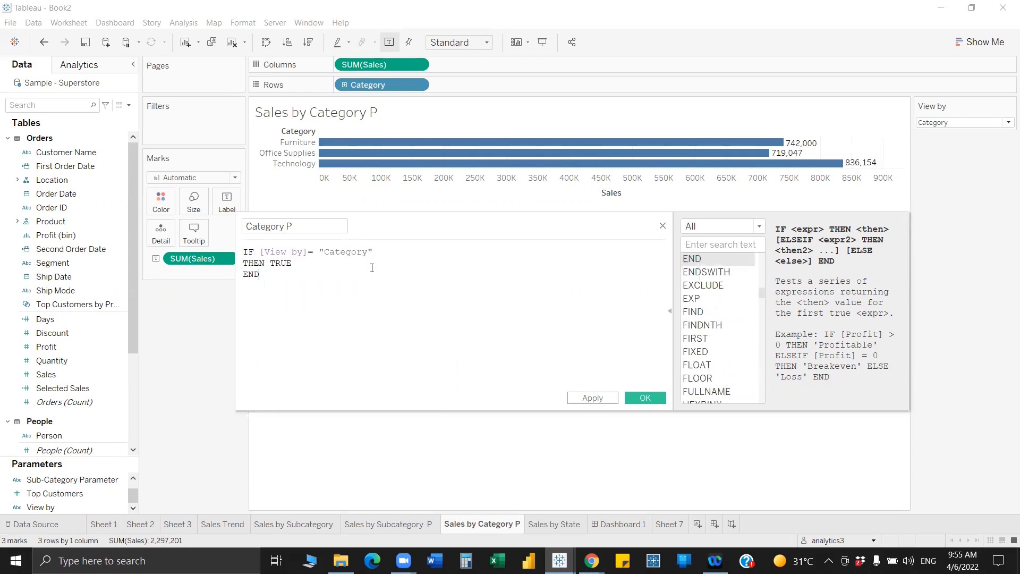
pyautogui.click(645, 397)
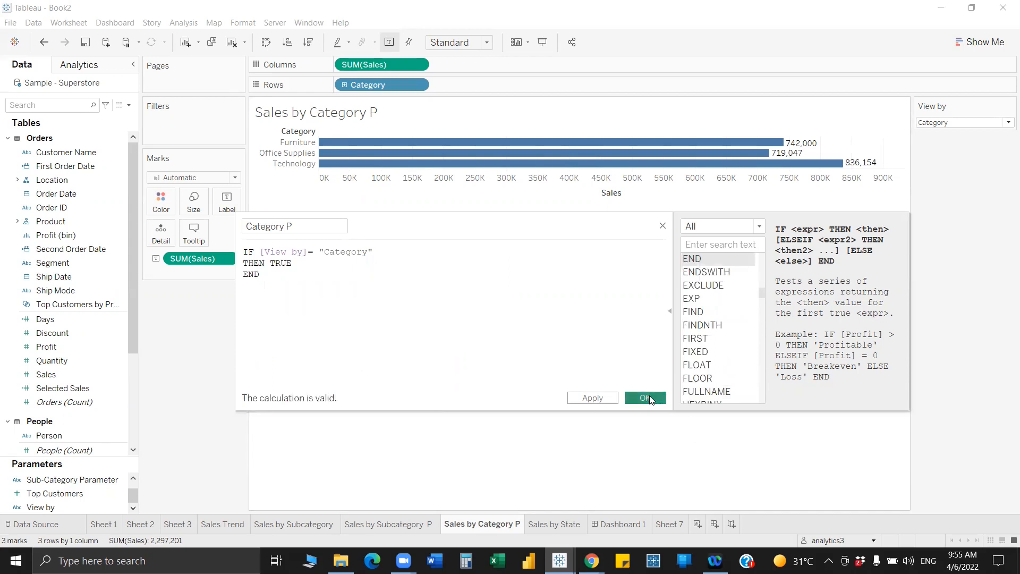
# Filter the Sales by Category P sheet by the Category P field, keeping the value True.
pyautogui.scroll(-3, 126, 323)
pyautogui.moveTo(47, 435); pyautogui.dragTo(394, 187)
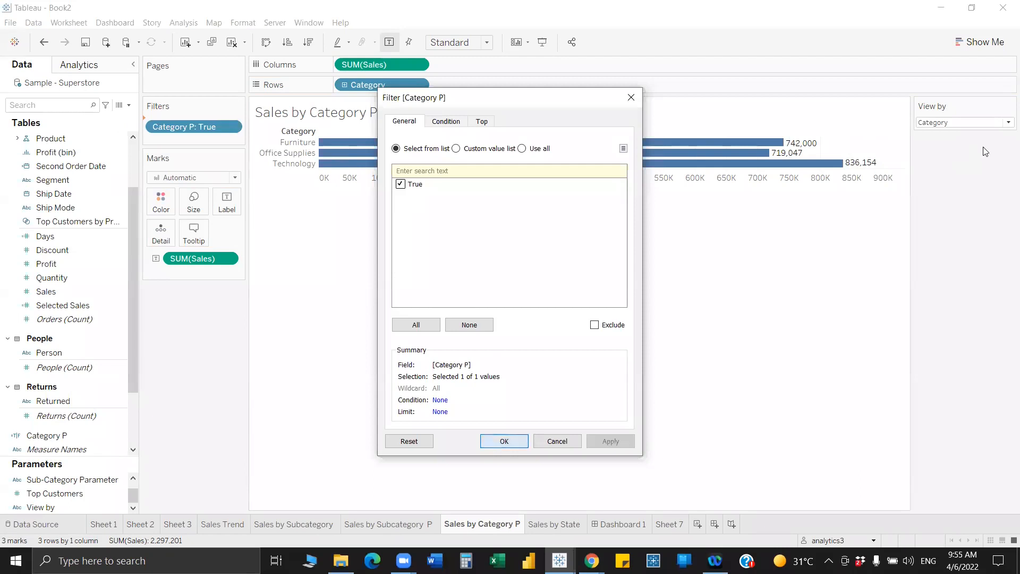
pyautogui.click(505, 441)
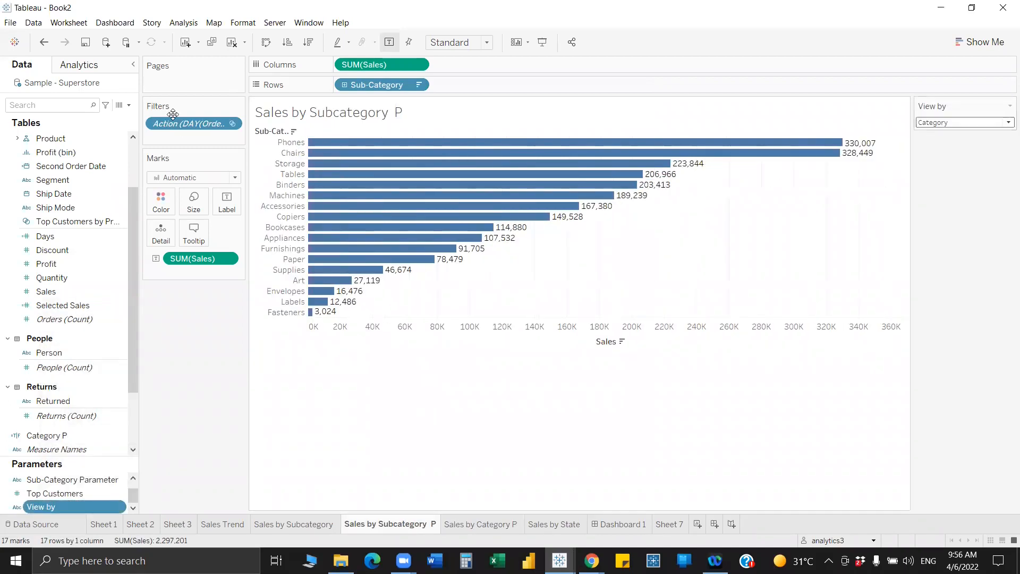
# Set View by to Subcategory and remove the date action filter from the Sales by Subcategory P sheet.
pyautogui.moveTo(181, 123); pyautogui.dragTo(114, 164)
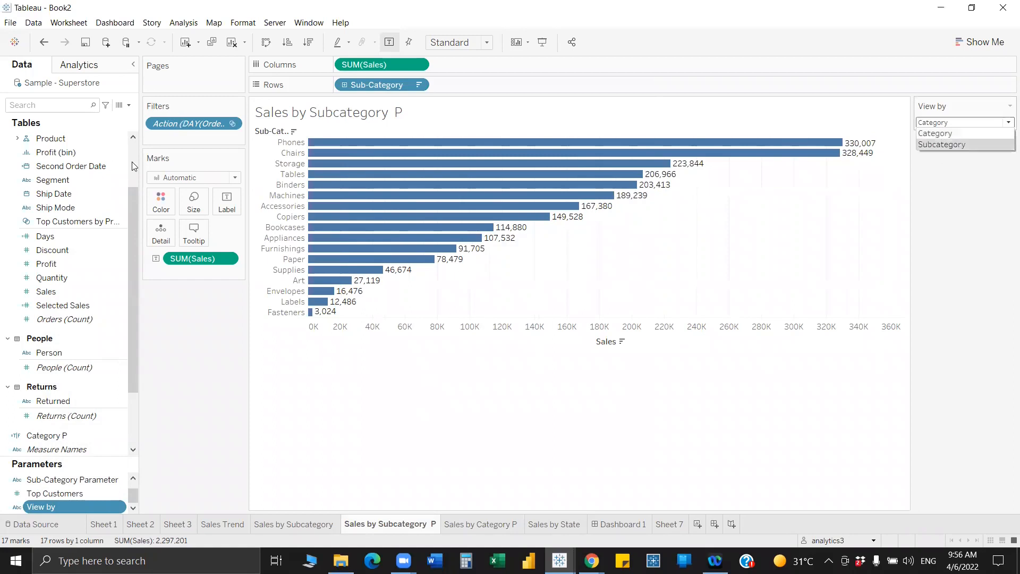
pyautogui.moveTo(74, 107); pyautogui.dragTo(67, 160)
# Duplicate the Category P calculated field and change the copy's formula to compare View by with "Subcategory".
pyautogui.click(73, 105)
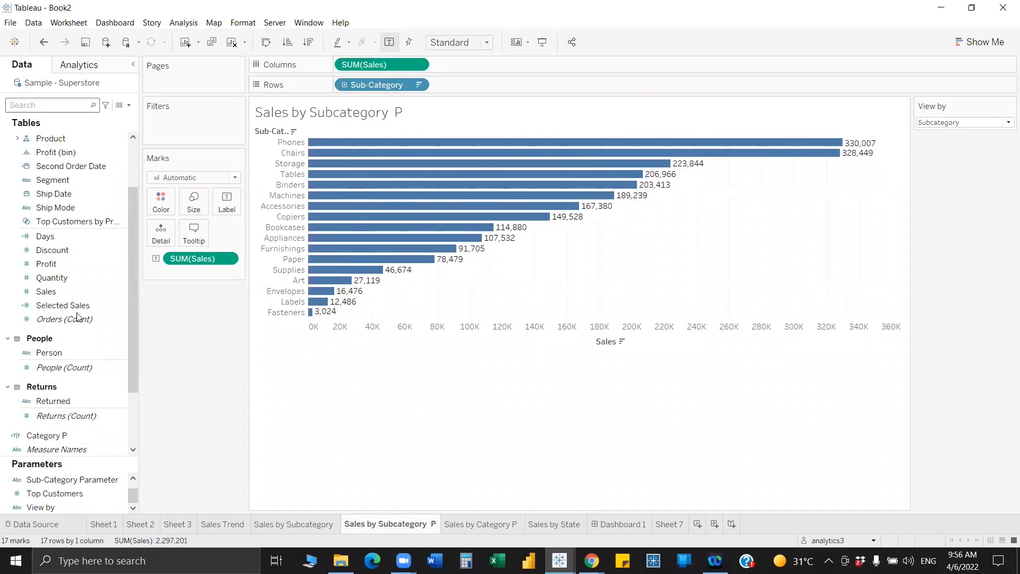
pyautogui.write('P')
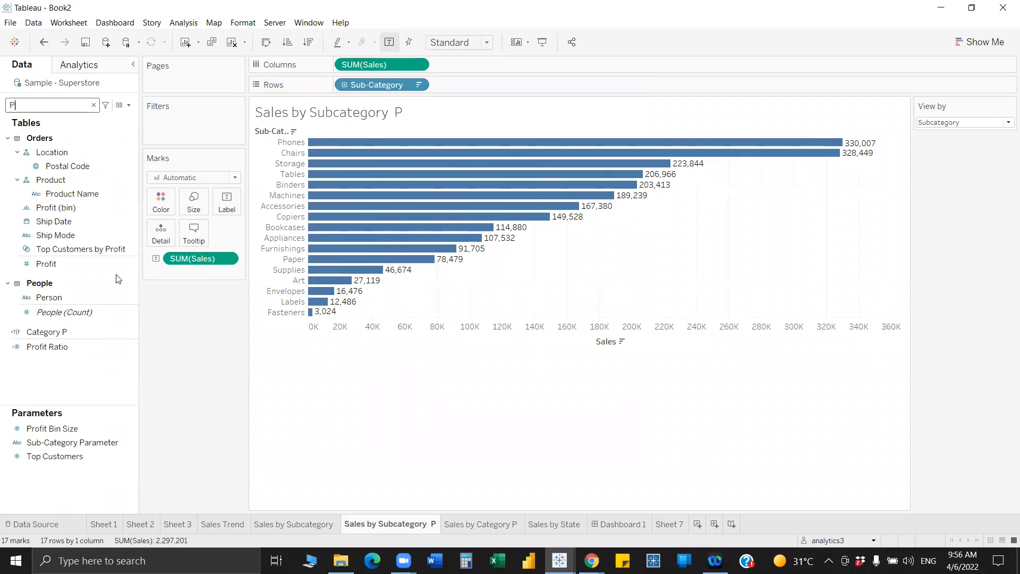
pyautogui.rightClick(102, 332)
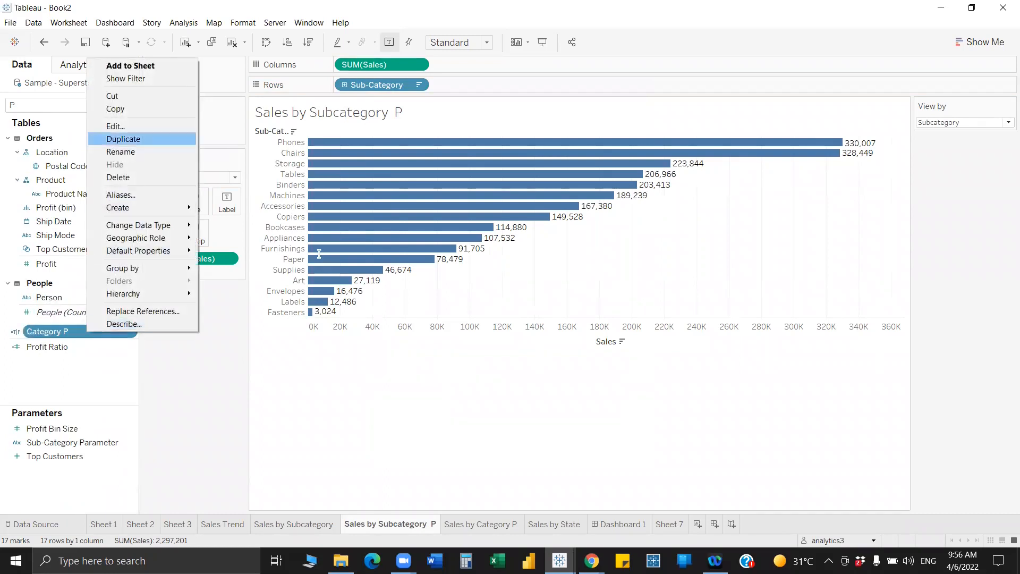
pyautogui.press('Return')
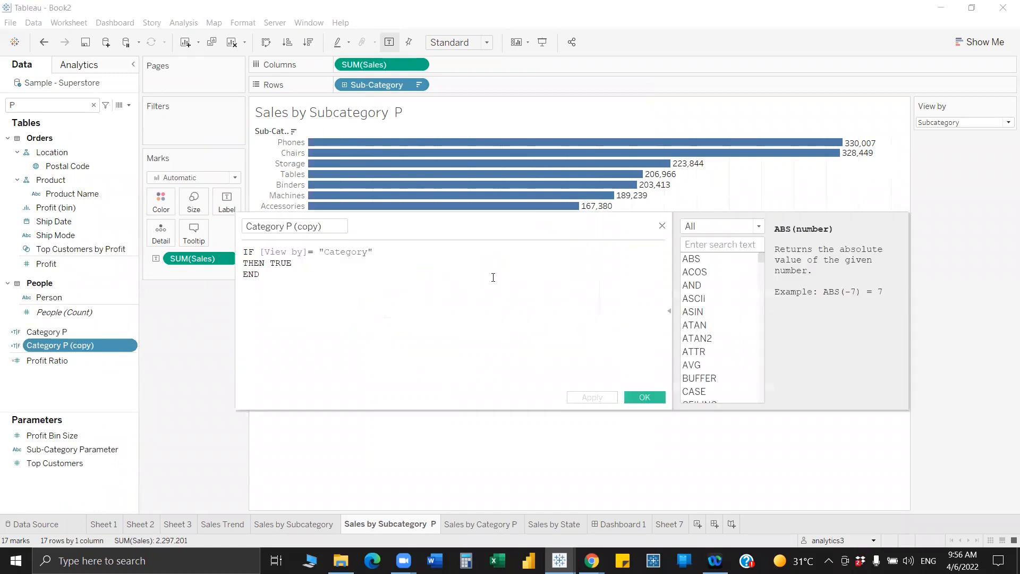
pyautogui.press('Delete')
pyautogui.write('Subc')
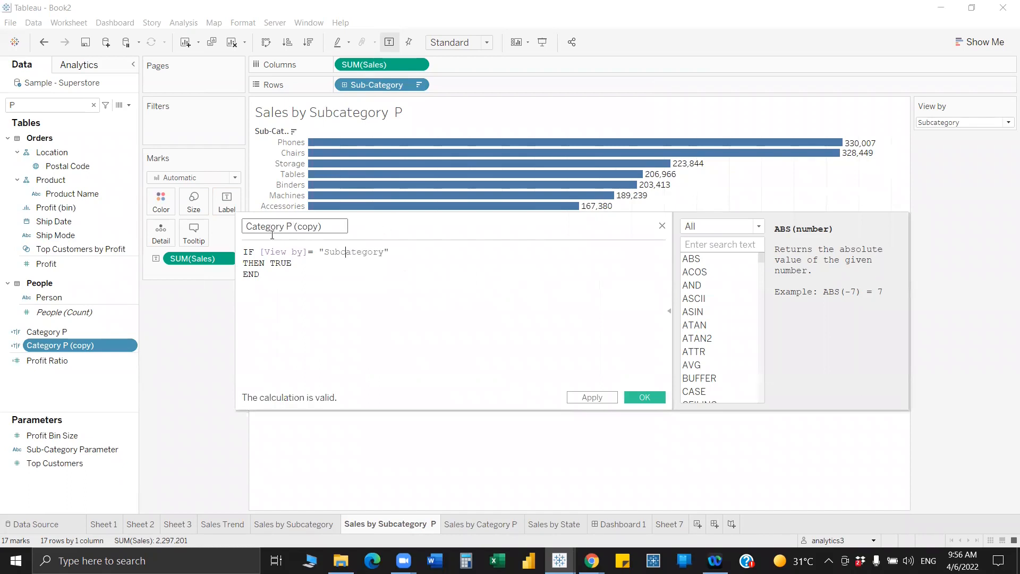
# Name the duplicated calculated field "Subcategory P" and save it.
pyautogui.click(253, 227)
pyautogui.press('End')
pyautogui.press('BackSpace')
pyautogui.press('BackSpace')
pyautogui.press('BackSpace')
pyautogui.press('BackSpace')
pyautogui.press('BackSpace')
pyautogui.press('BackSpace')
pyautogui.press('BackSpace')
pyautogui.press('BackSpace')
pyautogui.write('Subc')
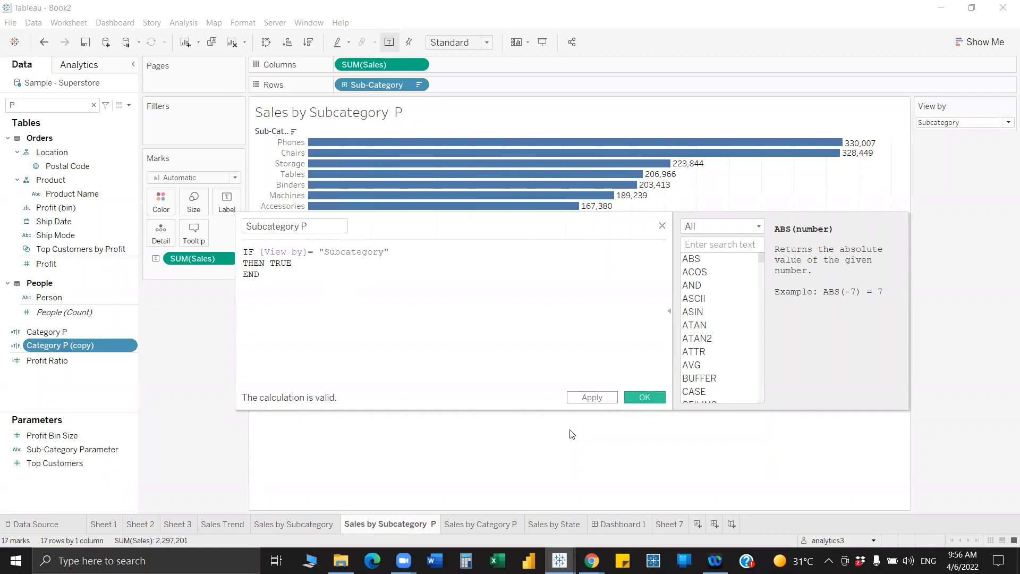
pyautogui.press('Return')
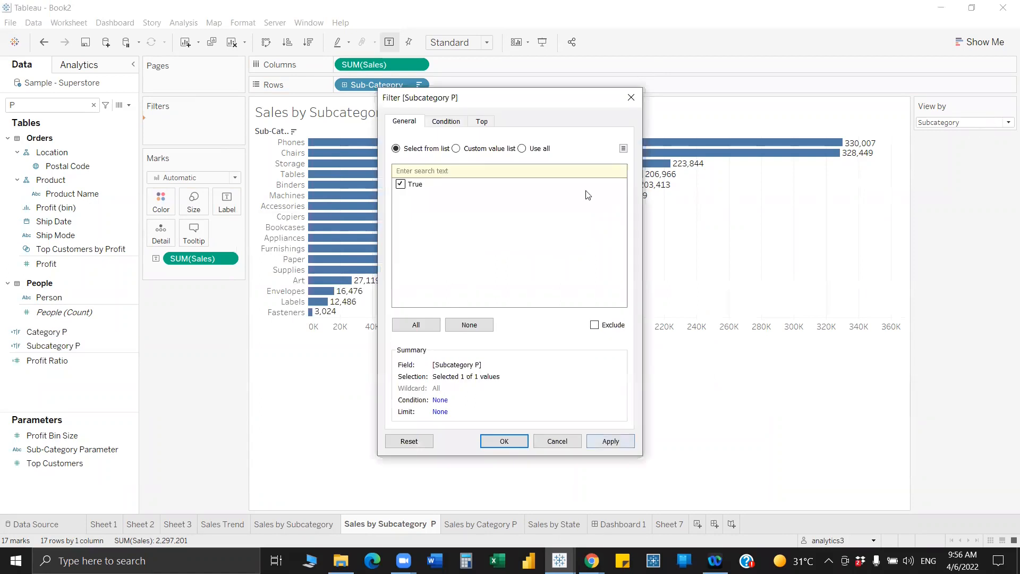
# Filter the Sales by Subcategory P sheet by Subcategory P, keeping True, and set View by to Category.
pyautogui.press('Return')
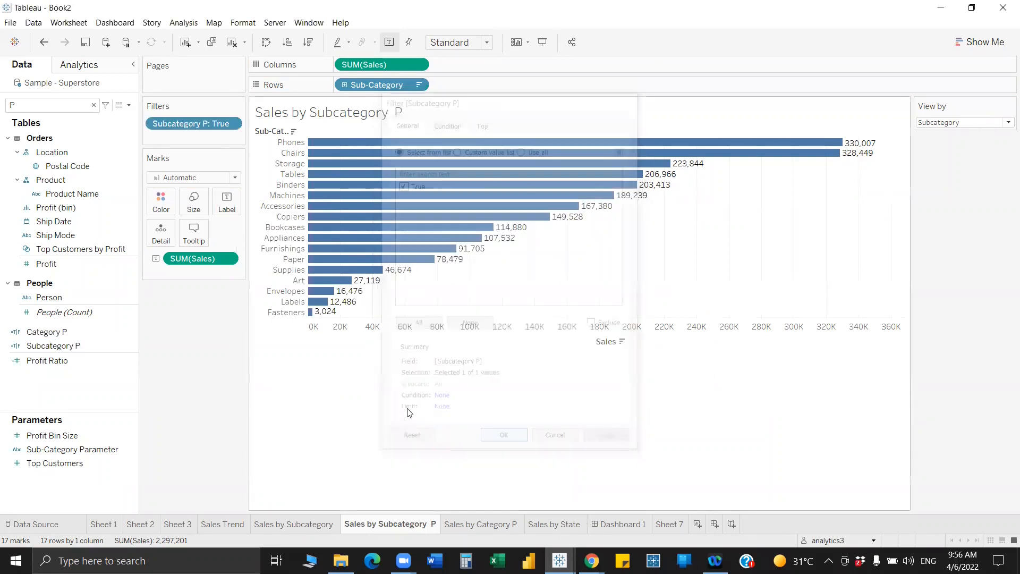
pyautogui.click(1008, 123)
pyautogui.click(935, 133)
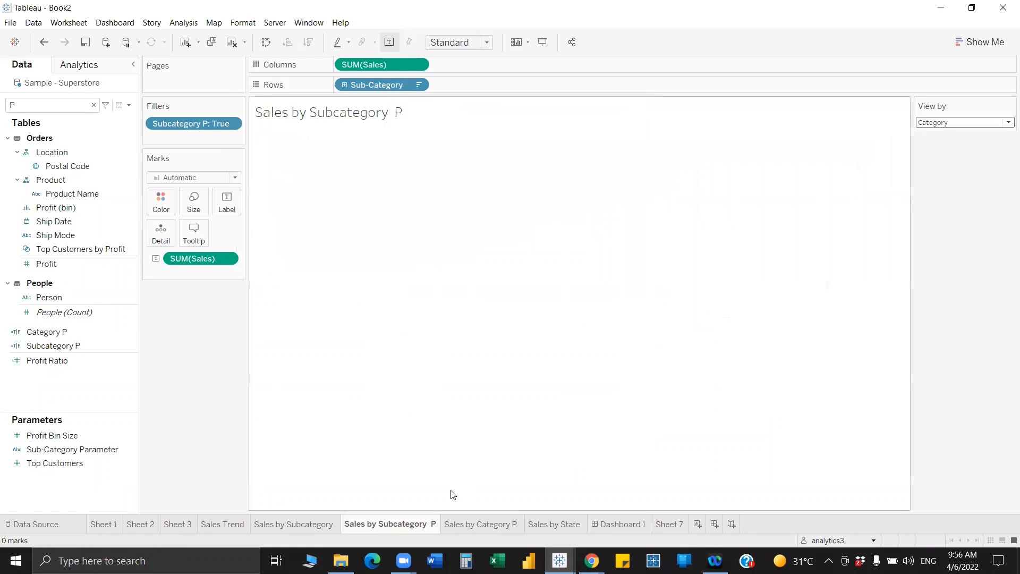
# Create a new dashboard with the Sales by Subcategory P and Sales by Category P sheets, and hide both sheet titles.
pyautogui.click(714, 523)
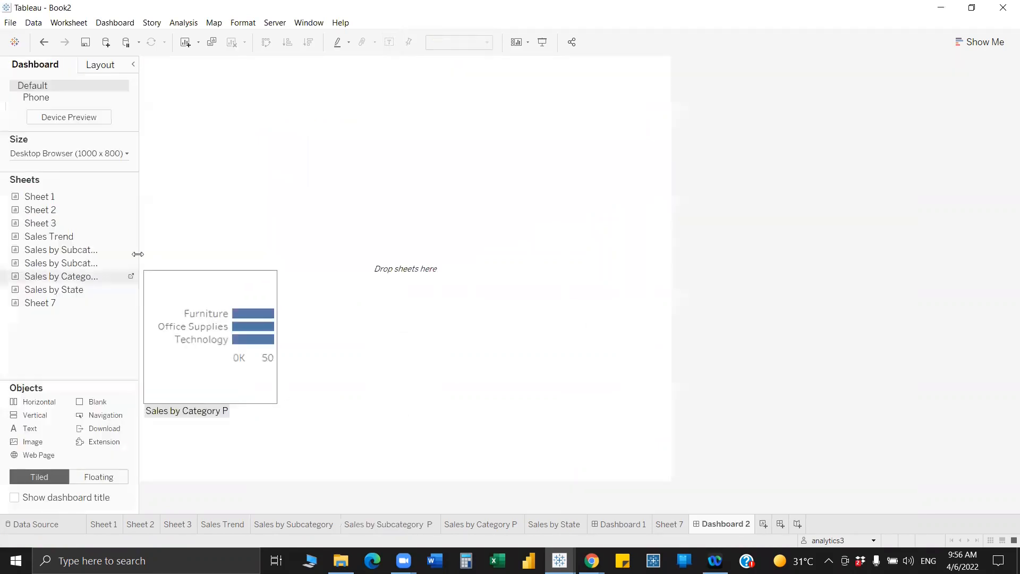
pyautogui.moveTo(137, 254); pyautogui.dragTo(216, 254)
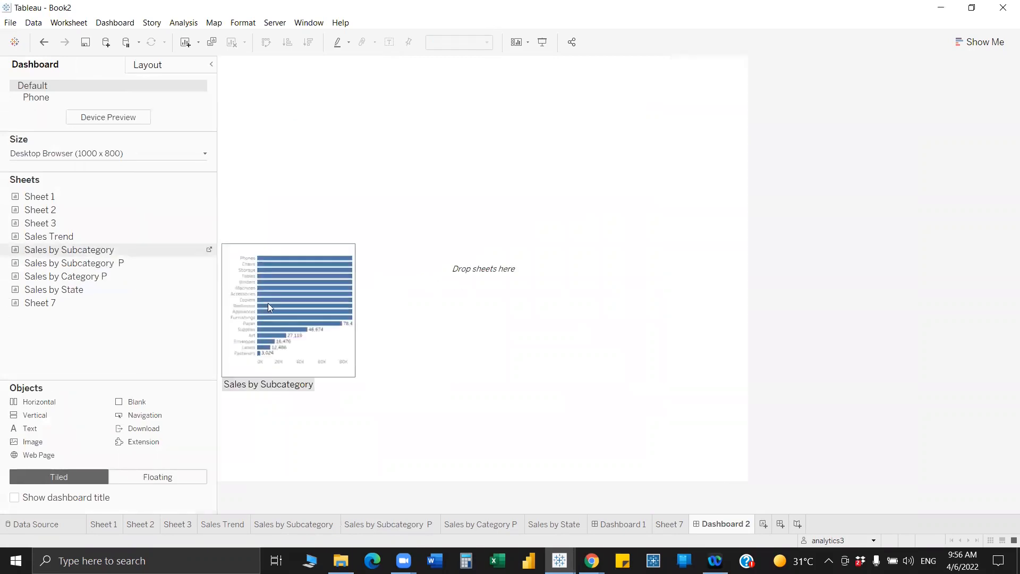
pyautogui.moveTo(53, 263); pyautogui.dragTo(255, 246)
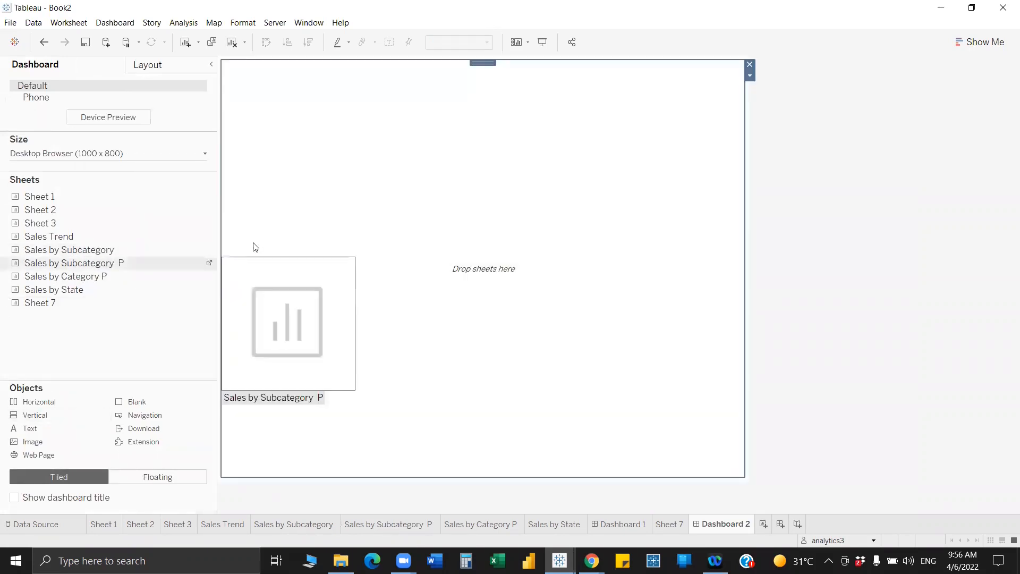
pyautogui.moveTo(101, 250); pyautogui.dragTo(410, 180)
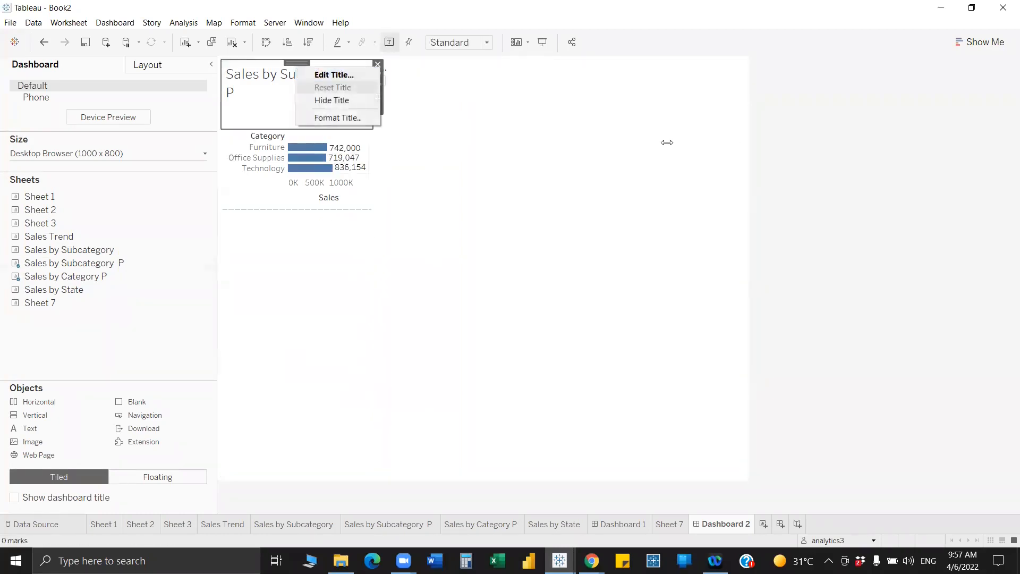
pyautogui.click(690, 84)
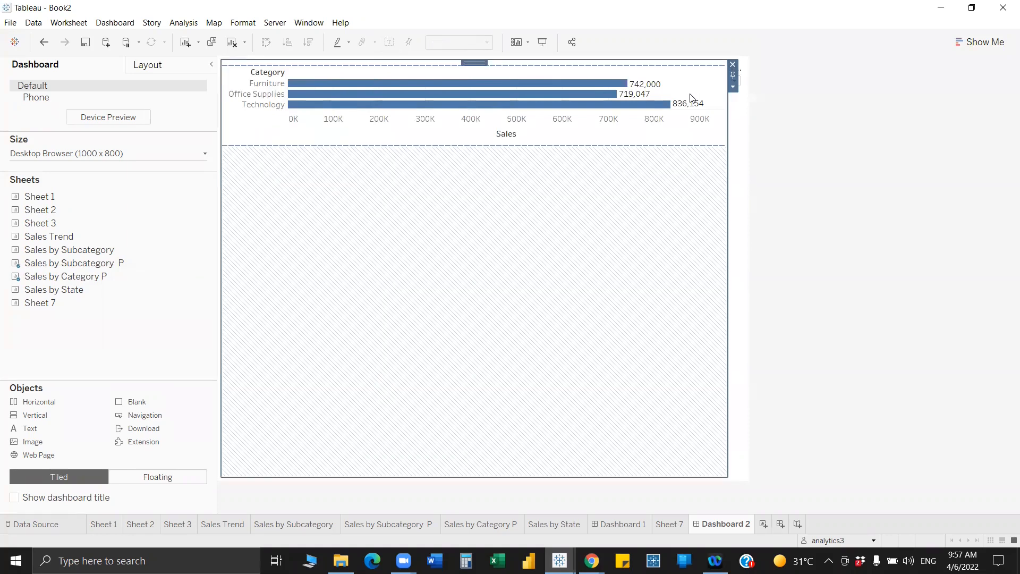
pyautogui.click(694, 106)
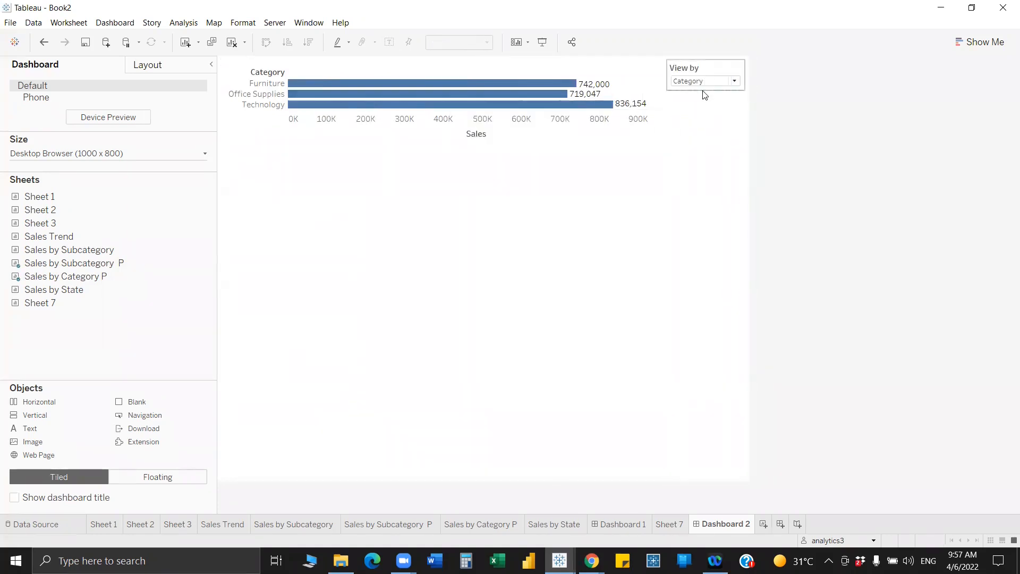
# Test the dashboard's View by control by switching it to Subcategory and back to Category.
pyautogui.click(703, 83)
pyautogui.click(703, 101)
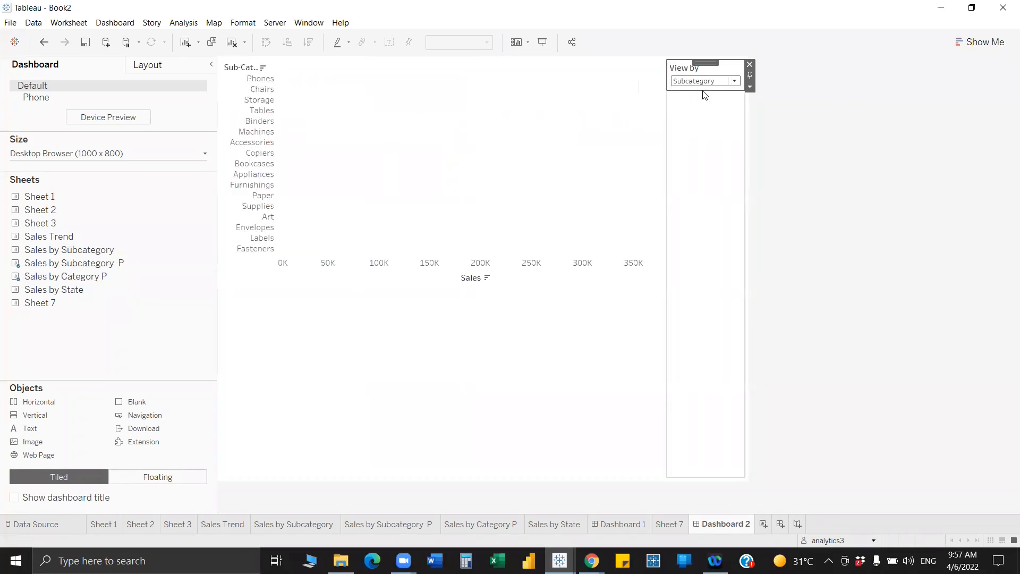
pyautogui.click(704, 81)
pyautogui.click(703, 91)
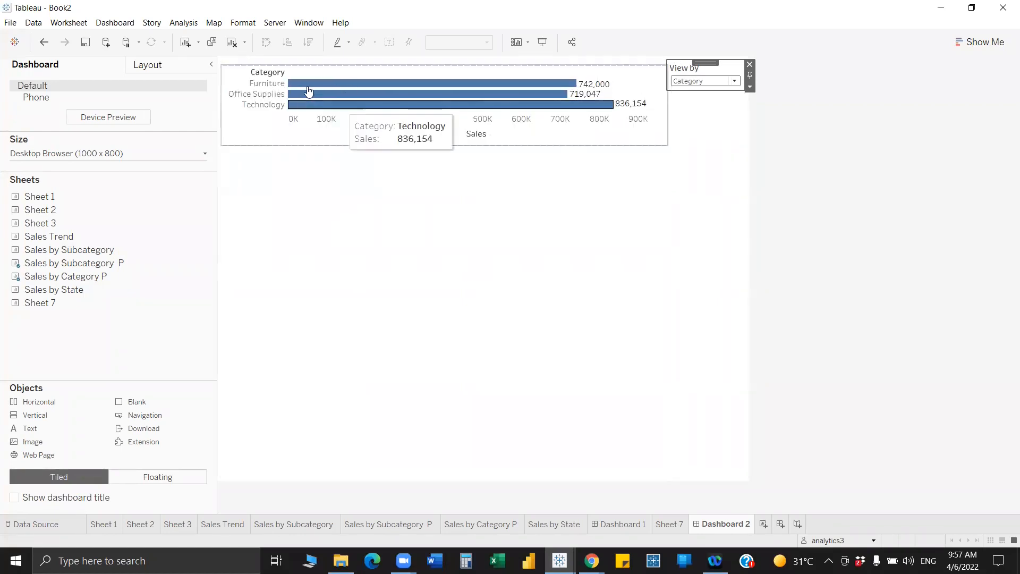